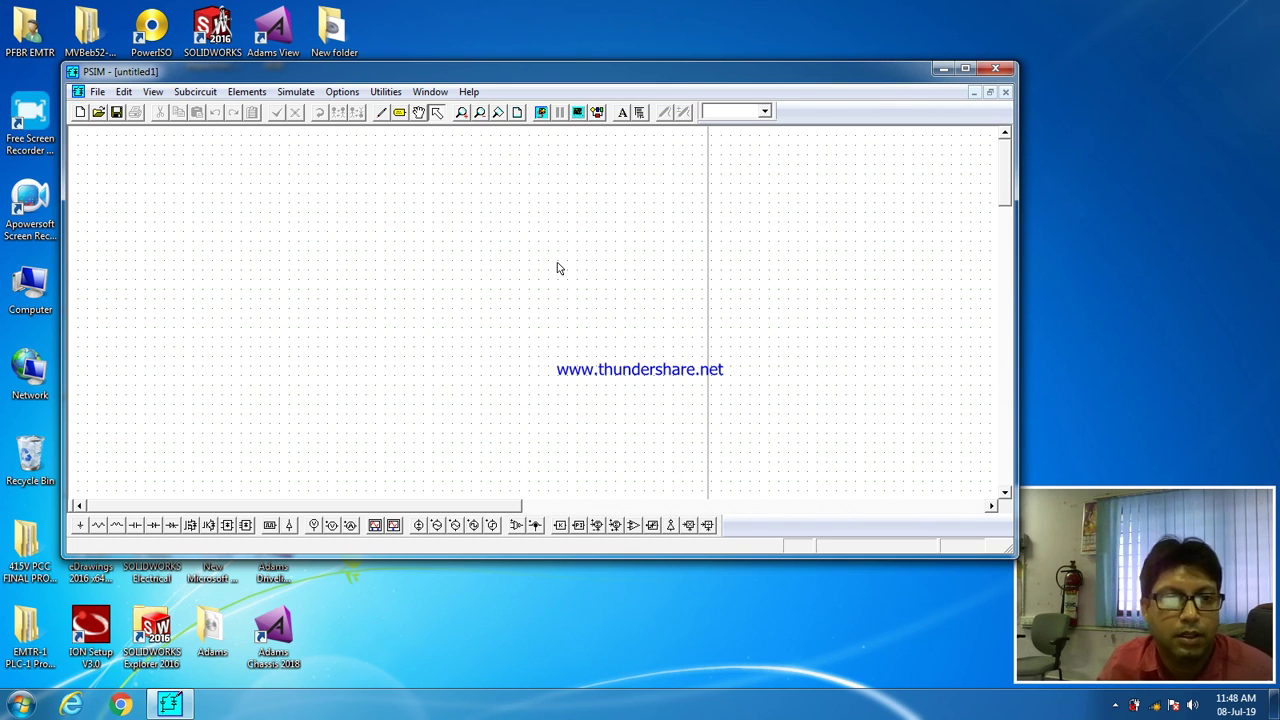
Step: Pick the square-wave voltage source from the bottom element toolbar
{"action": "left_click", "coordinate": [474, 525]}
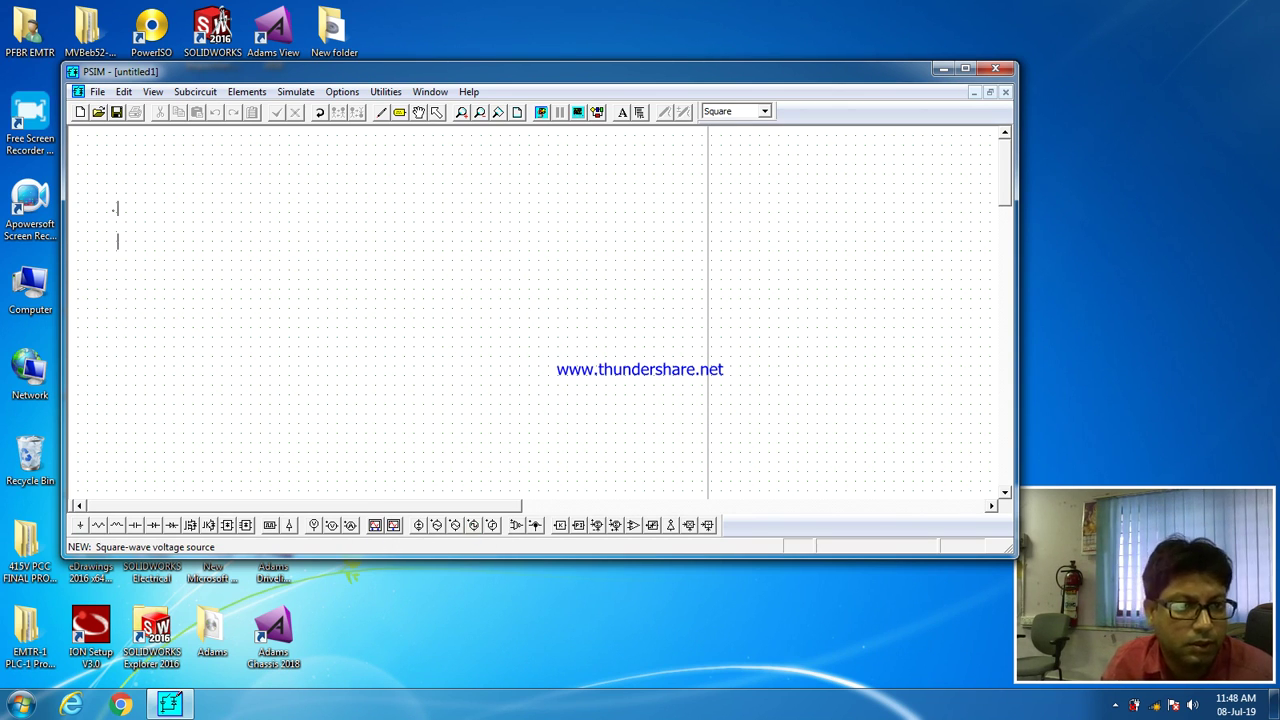
Step: Place the square-wave source and set its frequency to 5000 Hz
{"action": "left_click", "coordinate": [163, 302]}
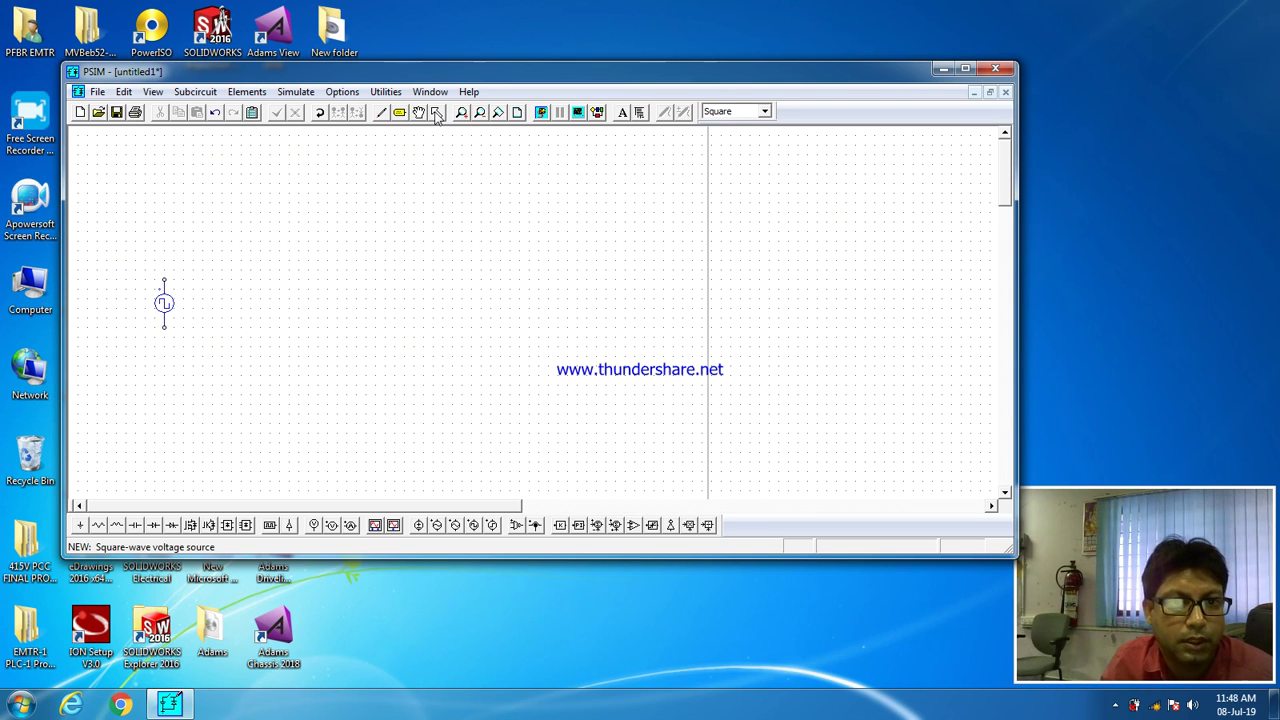
{"action": "double_click", "coordinate": [164, 298]}
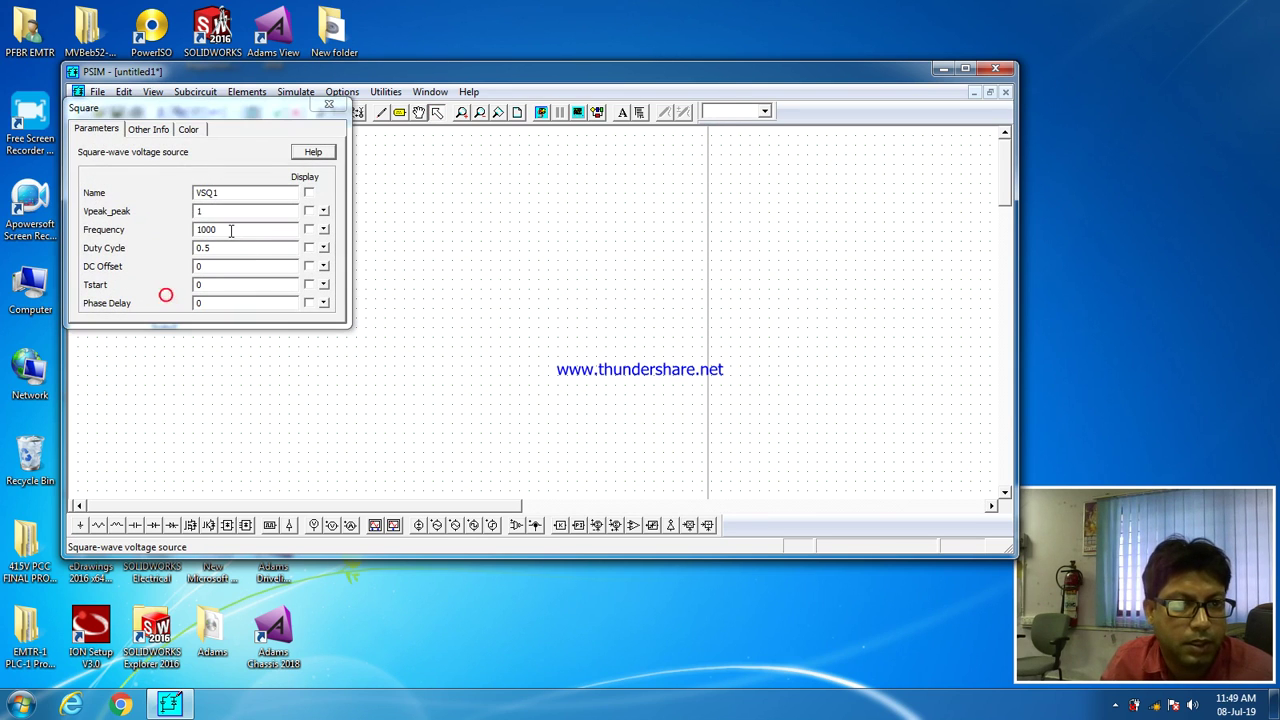
{"action": "double_click", "coordinate": [231, 230]}
{"action": "type", "text": "5"}
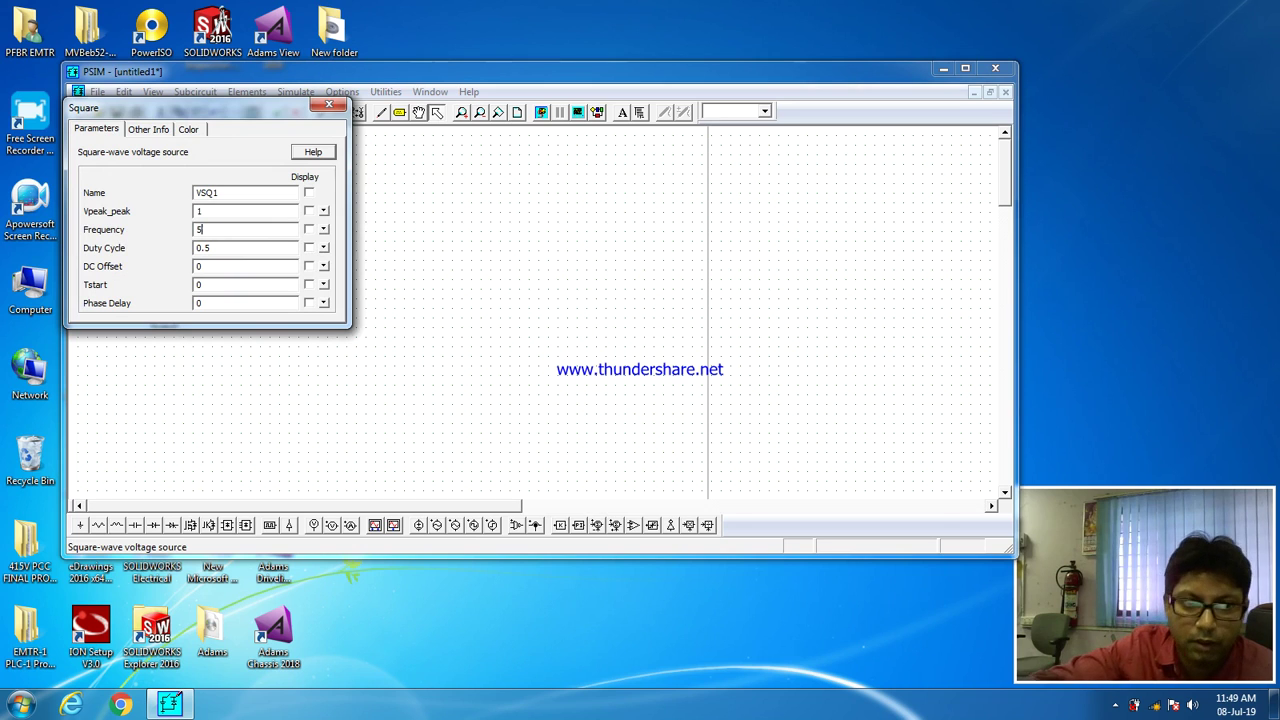
{"action": "type", "text": "000"}
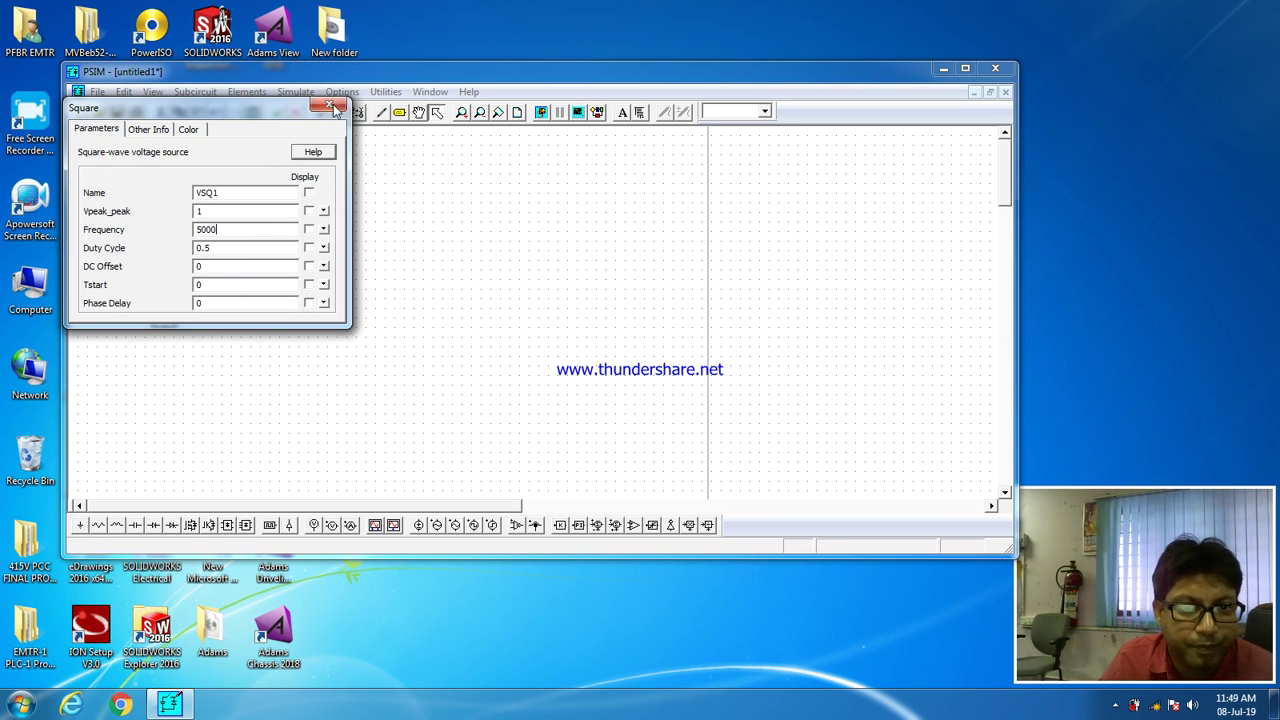
{"action": "left_click", "coordinate": [333, 107]}
Step: Ground the source and place a NOT gate to its right
{"action": "left_click", "coordinate": [85, 526]}
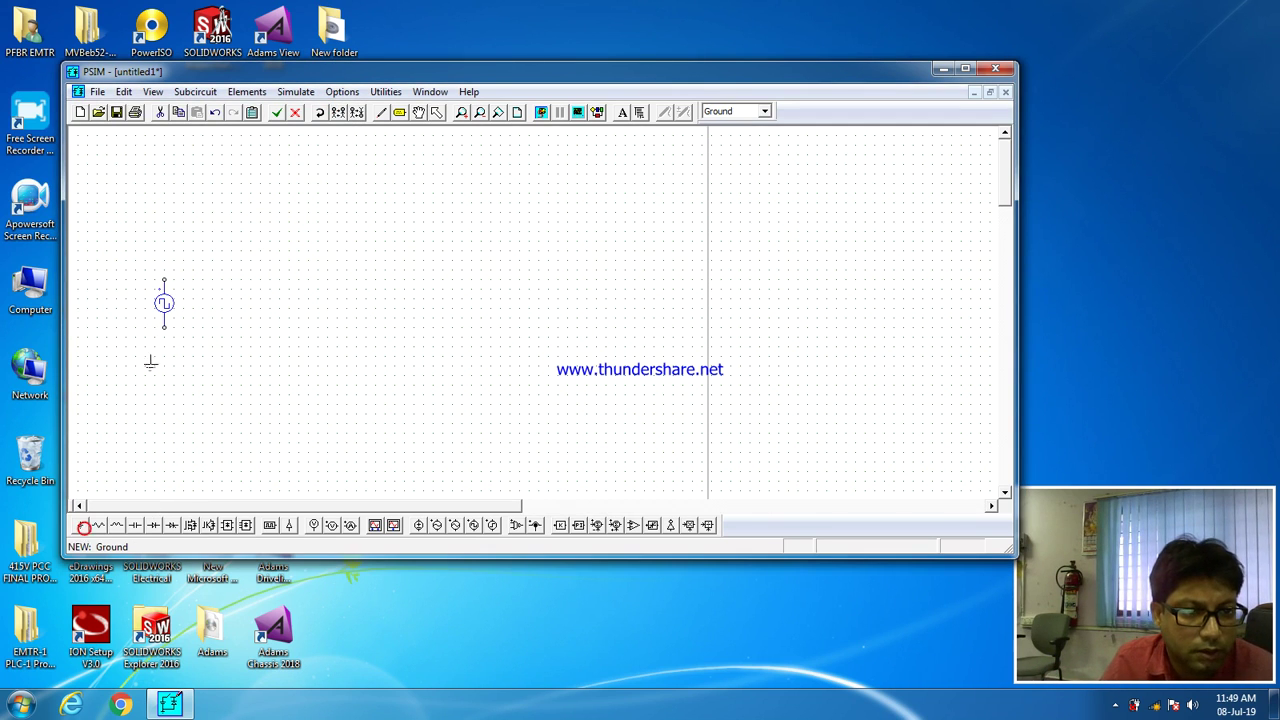
{"action": "left_click", "coordinate": [165, 345]}
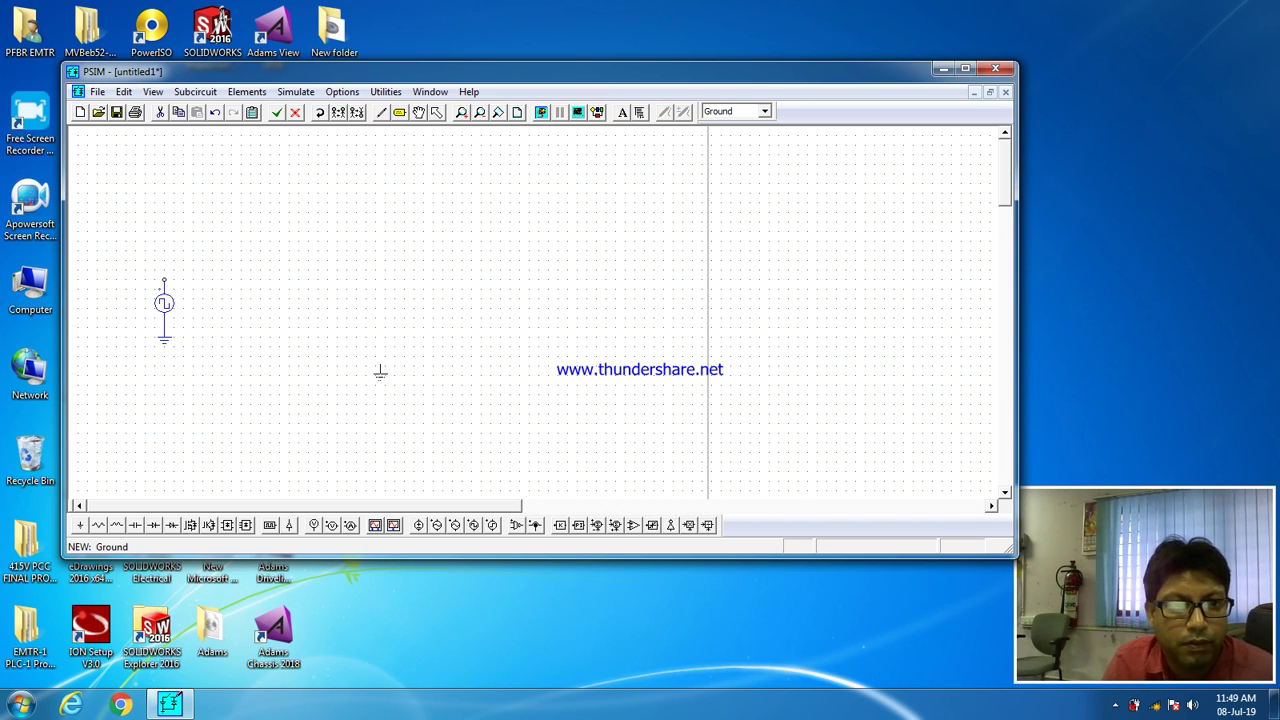
{"action": "left_click", "coordinate": [435, 113]}
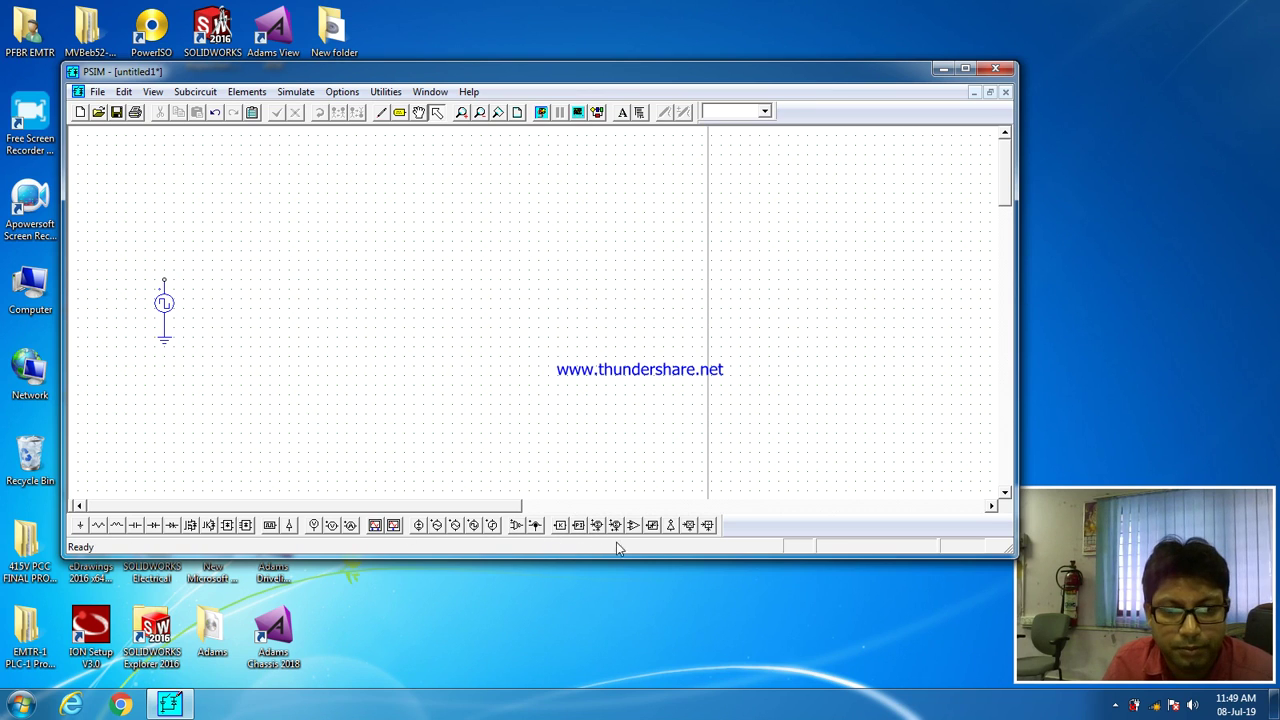
{"action": "left_click", "coordinate": [670, 527]}
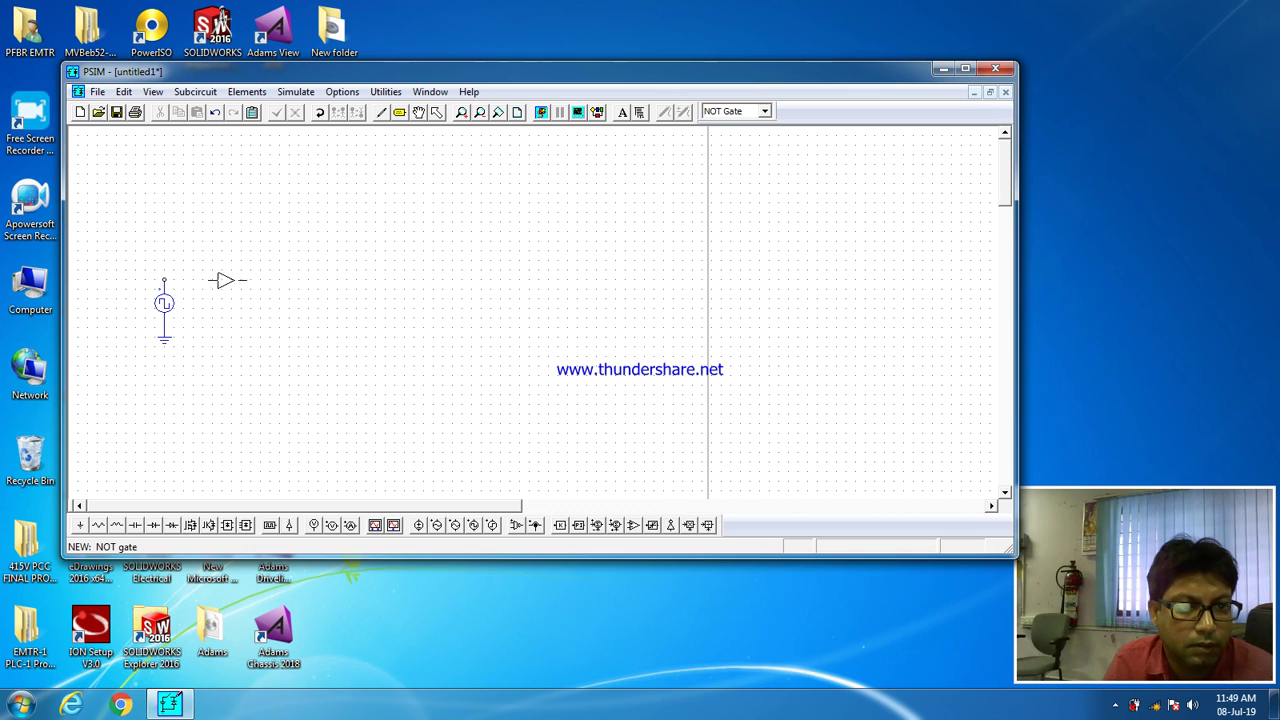
{"action": "left_click", "coordinate": [241, 280]}
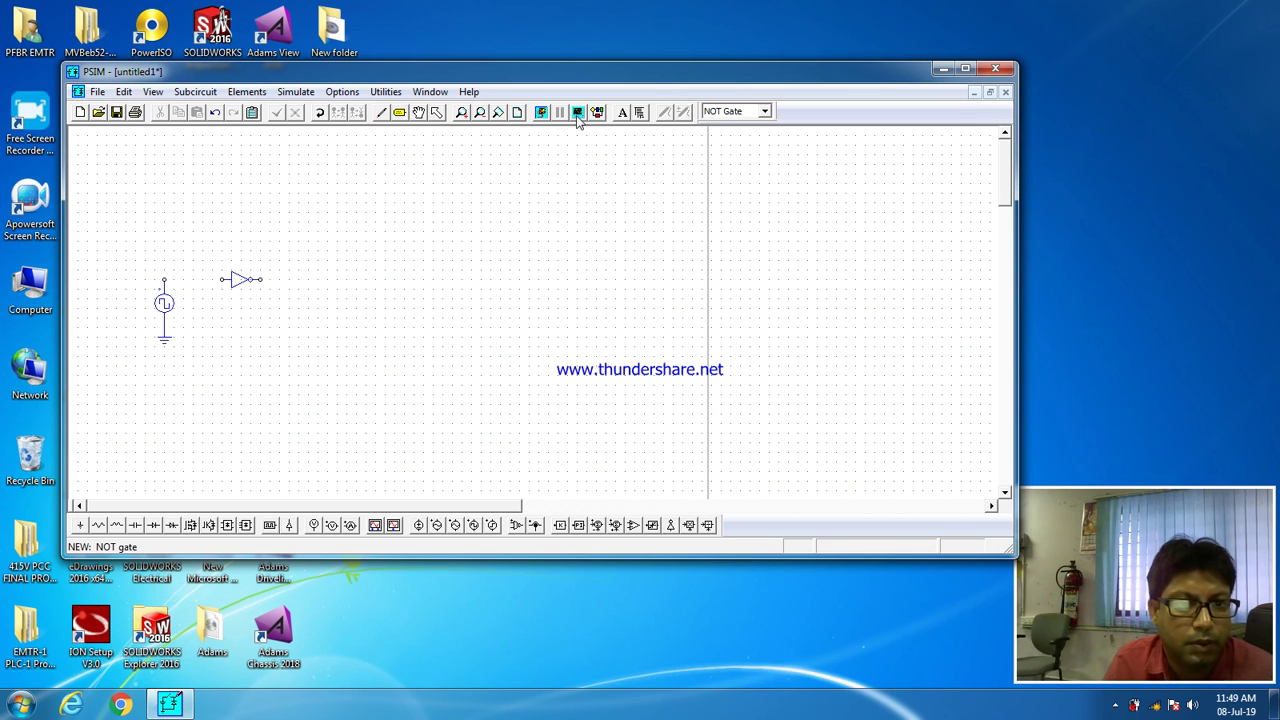
Step: Wire the source's top terminal to the NOT gate input
{"action": "left_click", "coordinate": [382, 112]}
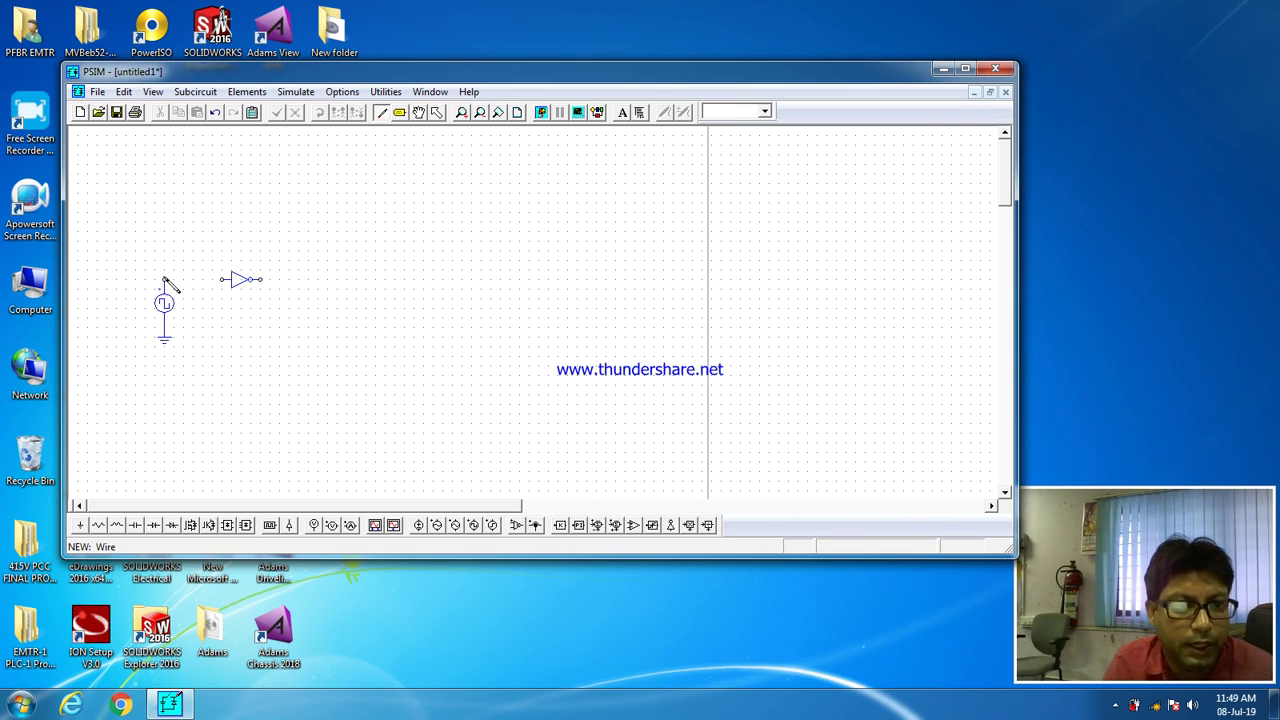
{"action": "left_click_drag", "start_coordinate": [165, 280], "coordinate": [202, 282]}
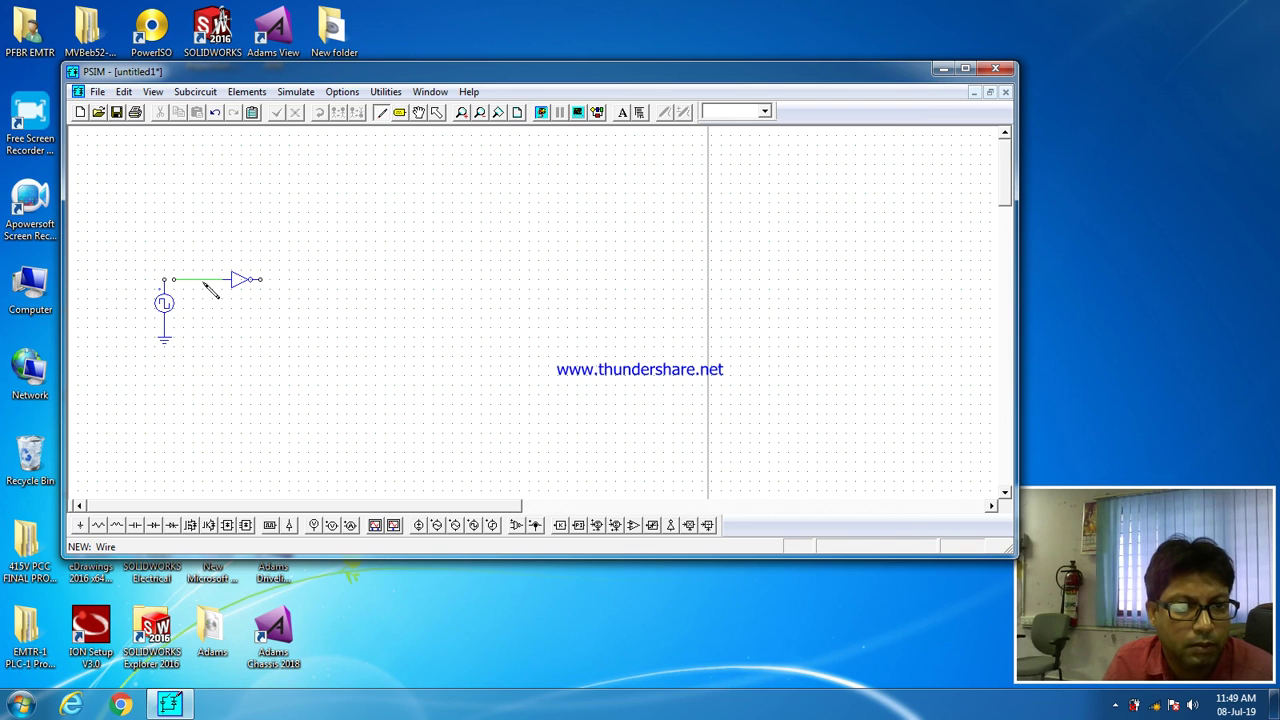
{"action": "left_click_drag", "start_coordinate": [166, 281], "coordinate": [165, 280]}
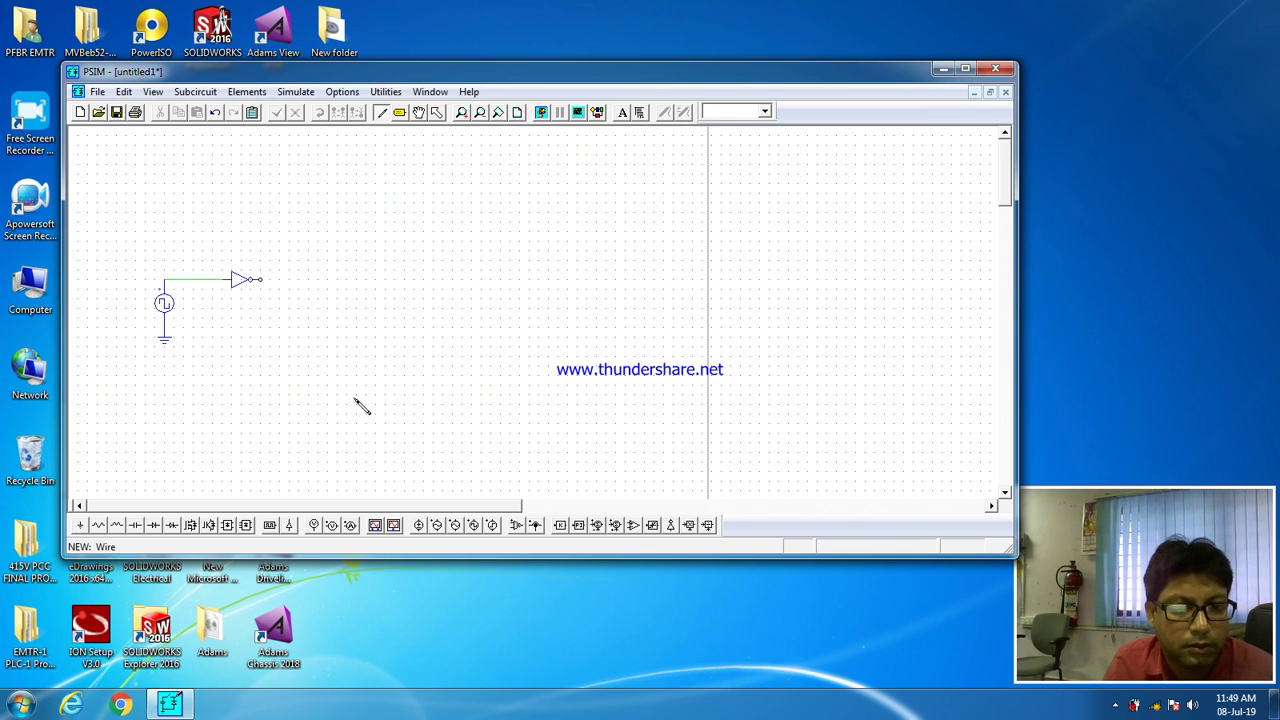
{"action": "left_click", "coordinate": [640, 112]}
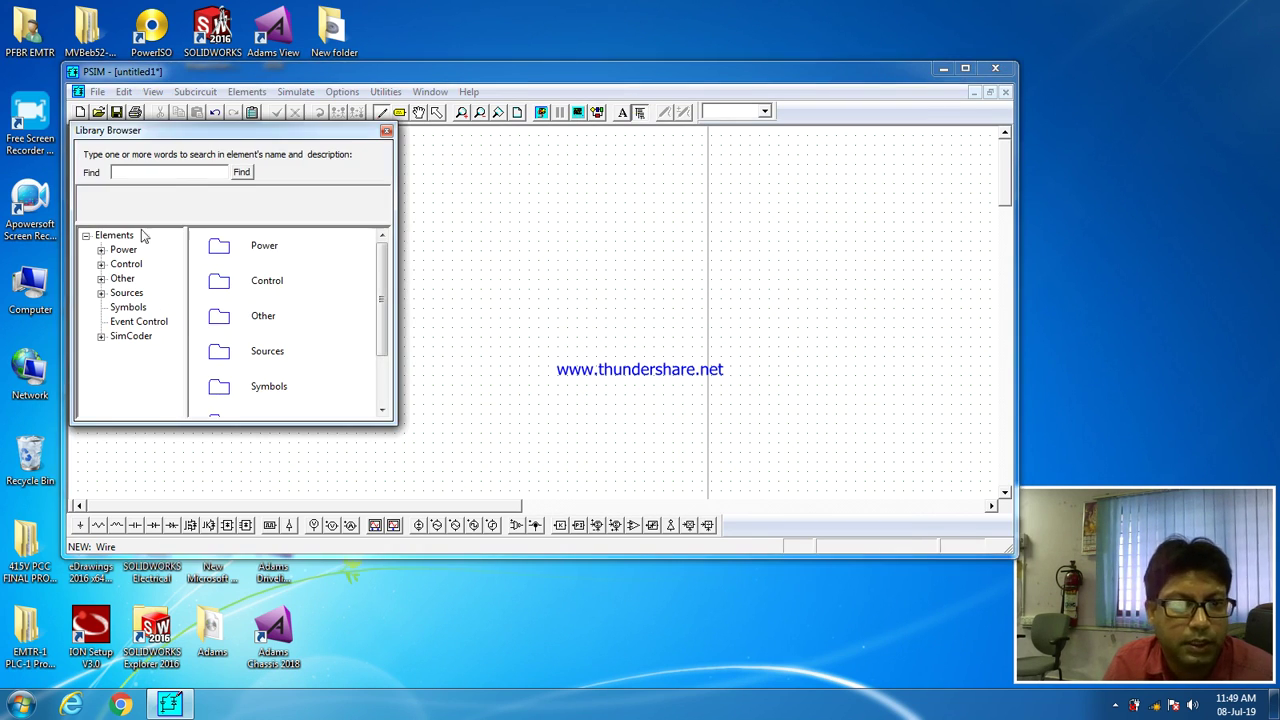
Step: Find Time Delay by searching 'del' and place two blocks, after and above the NOT gate
{"action": "type", "text": "d"}
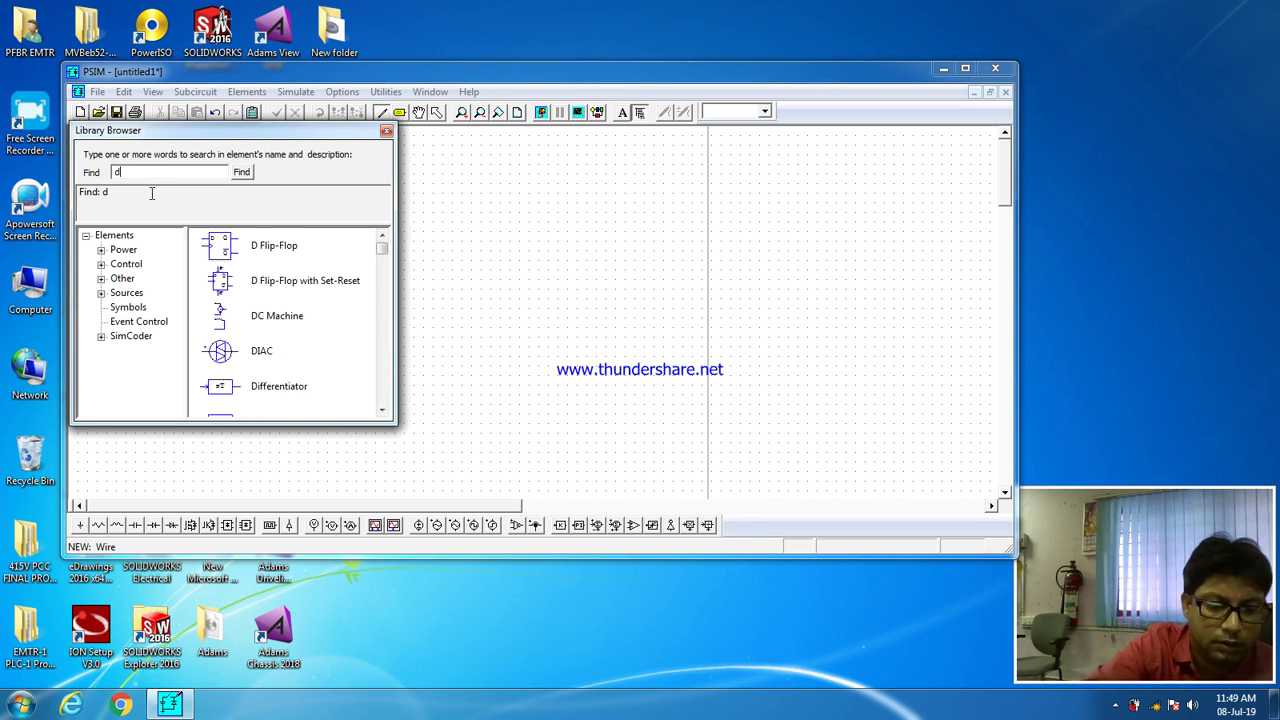
{"action": "type", "text": "el"}
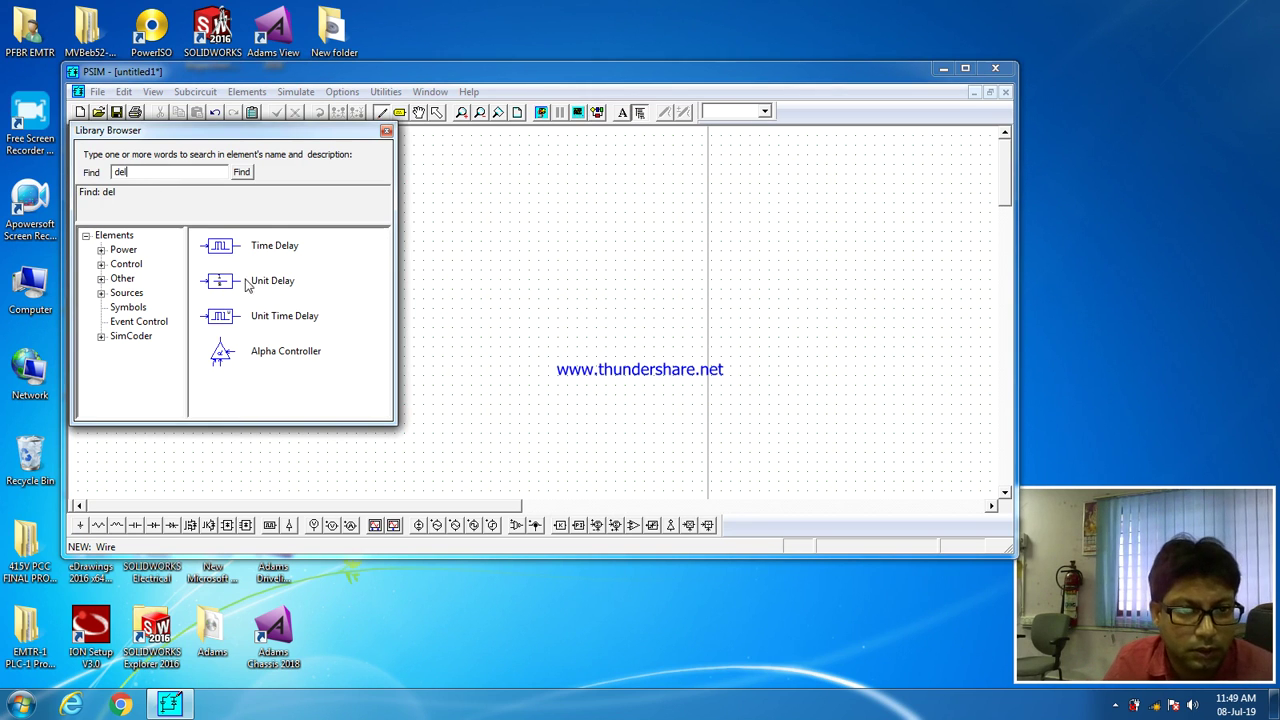
{"action": "left_click", "coordinate": [226, 255]}
{"action": "left_click", "coordinate": [386, 130]}
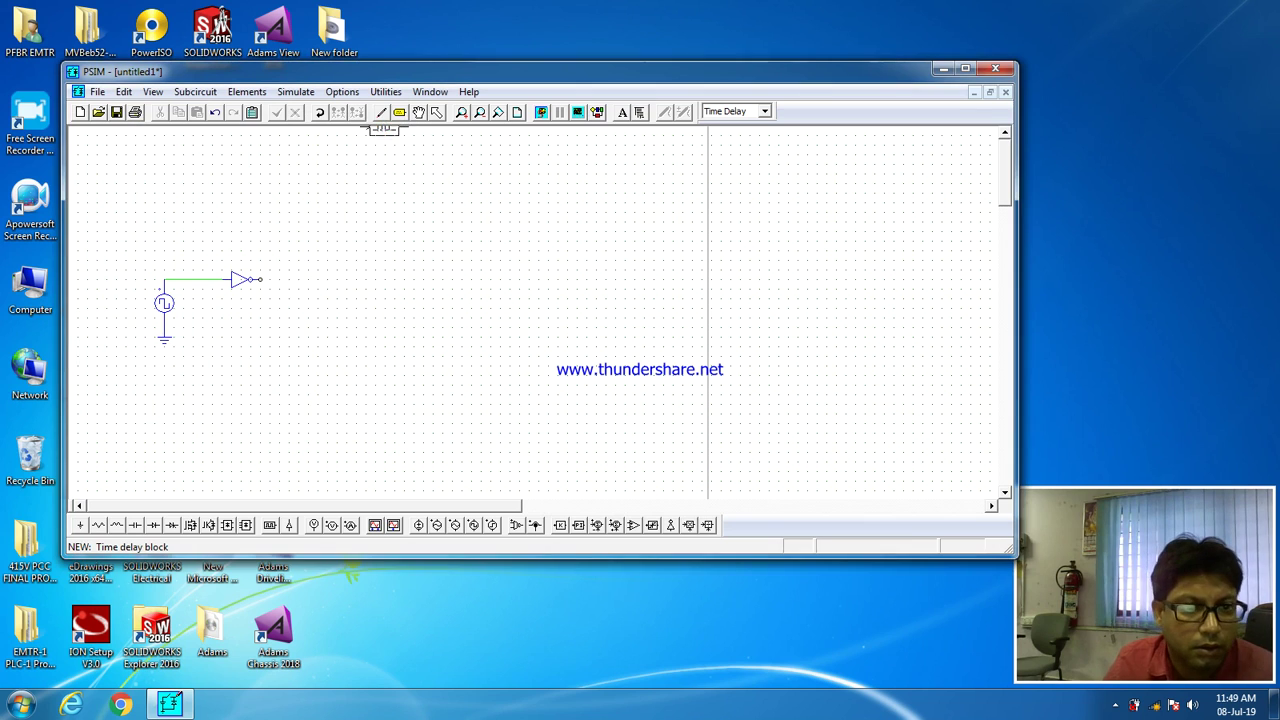
{"action": "left_click", "coordinate": [283, 278]}
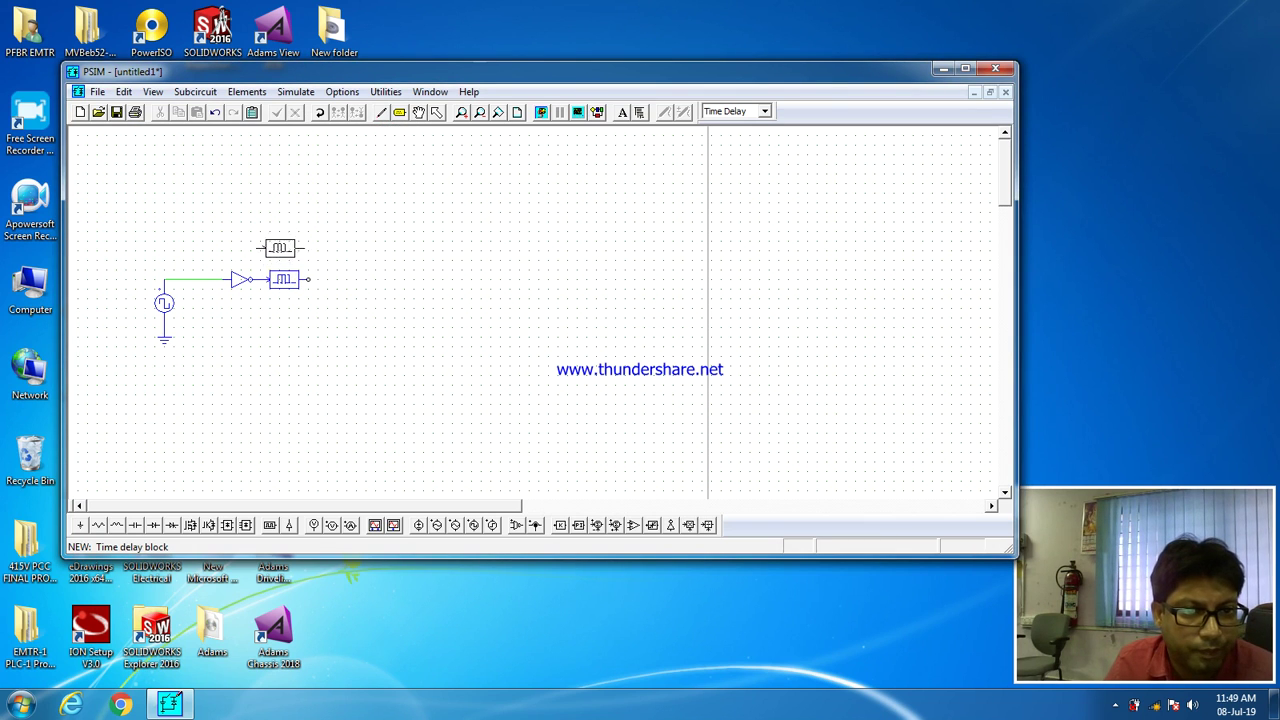
{"action": "left_click", "coordinate": [283, 239]}
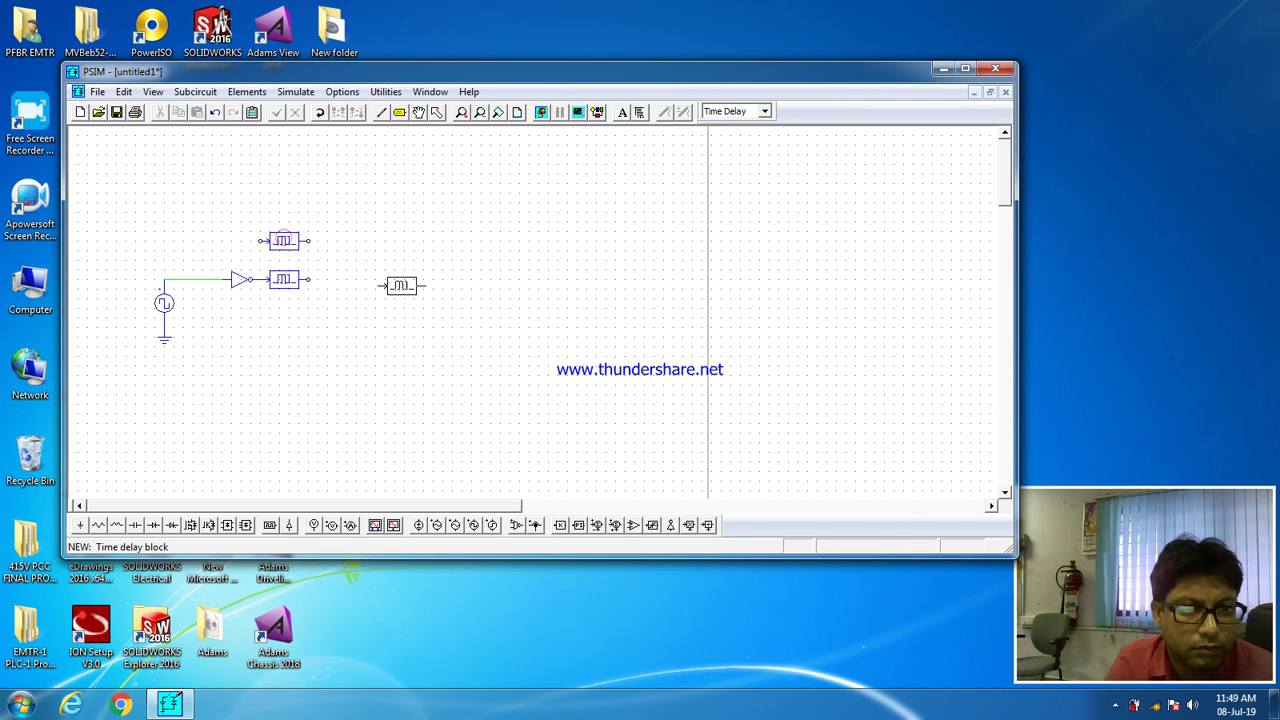
Step: Wire the source's top terminal directly to the upper time-delay input
{"action": "left_click", "coordinate": [379, 112]}
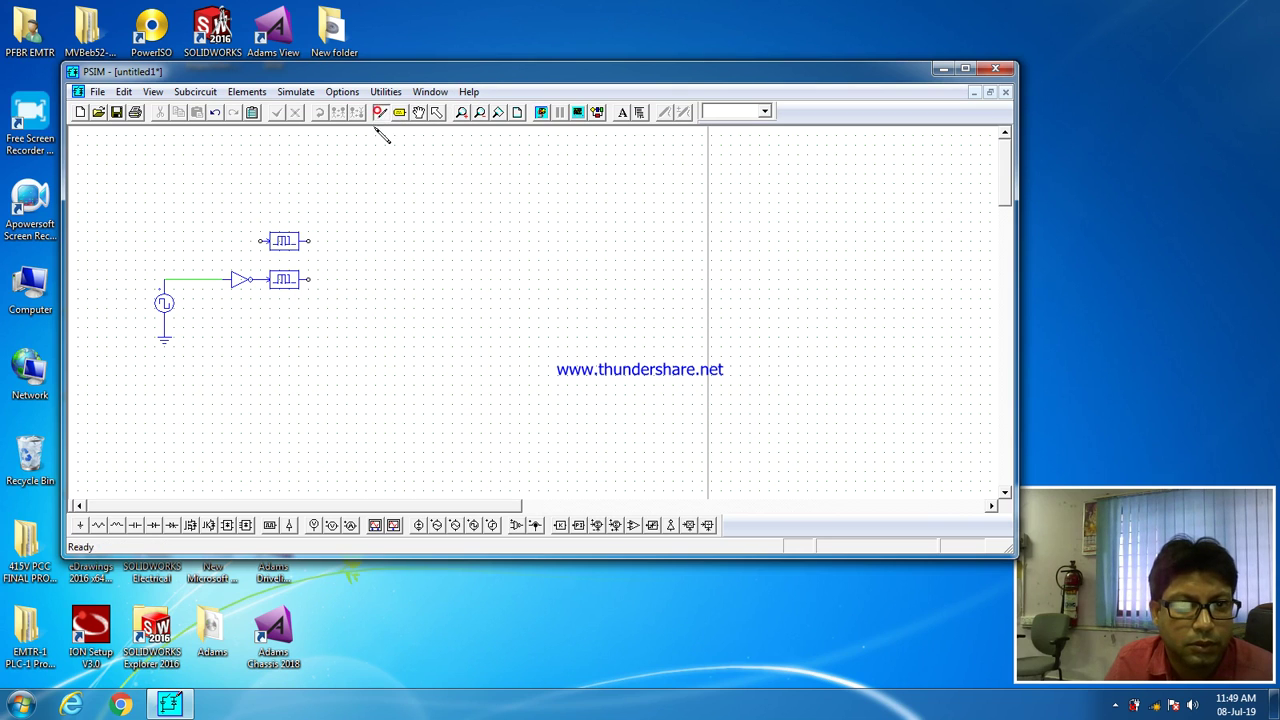
{"action": "left_click", "coordinate": [165, 280]}
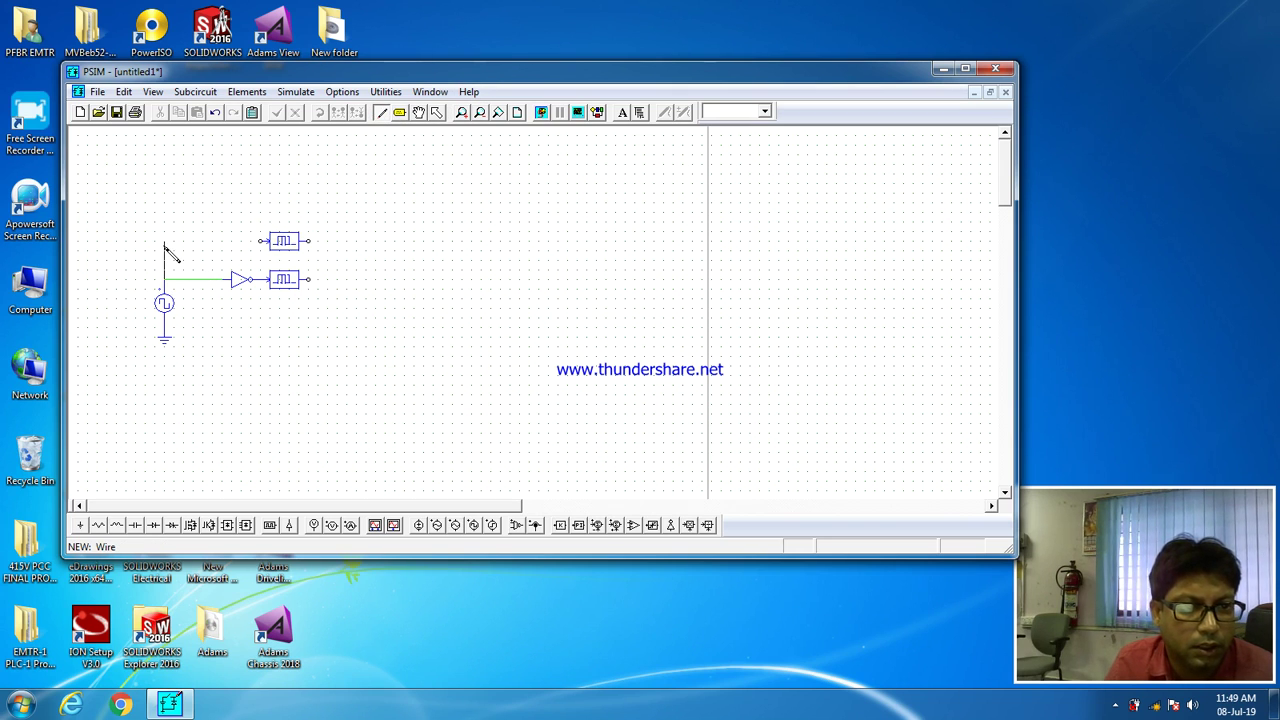
{"action": "left_click", "coordinate": [268, 241]}
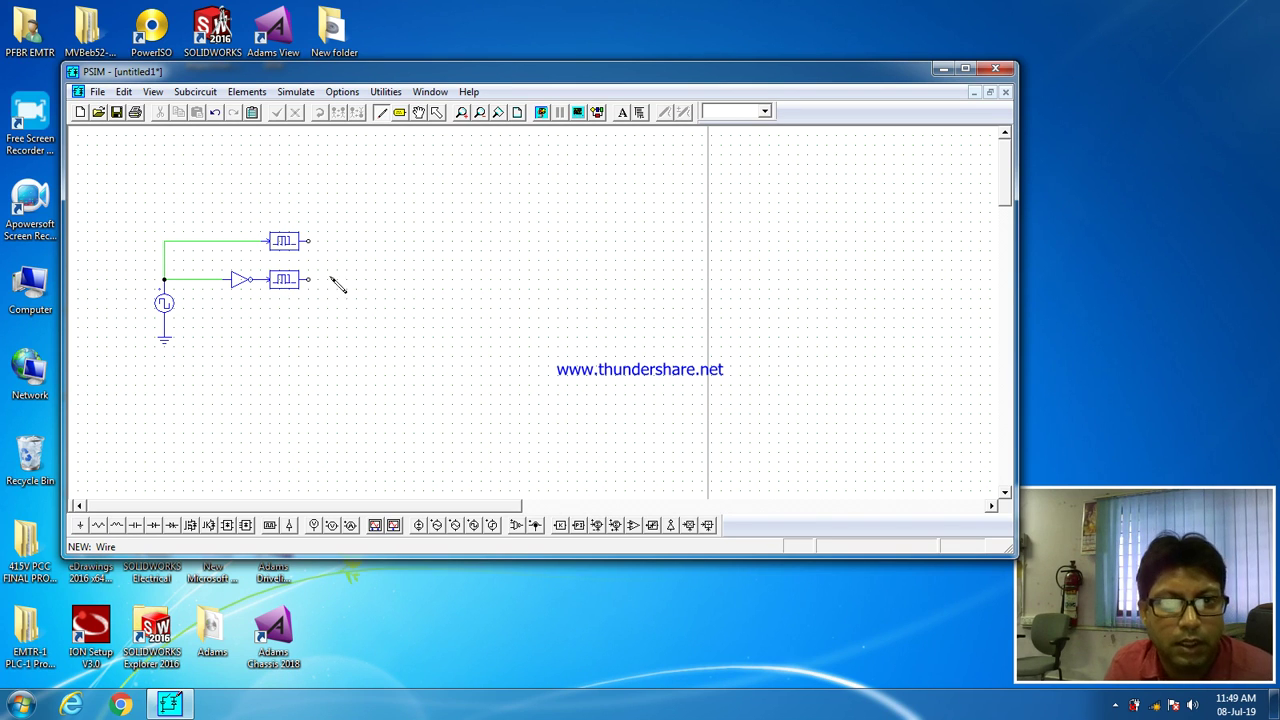
{"action": "left_click", "coordinate": [434, 113]}
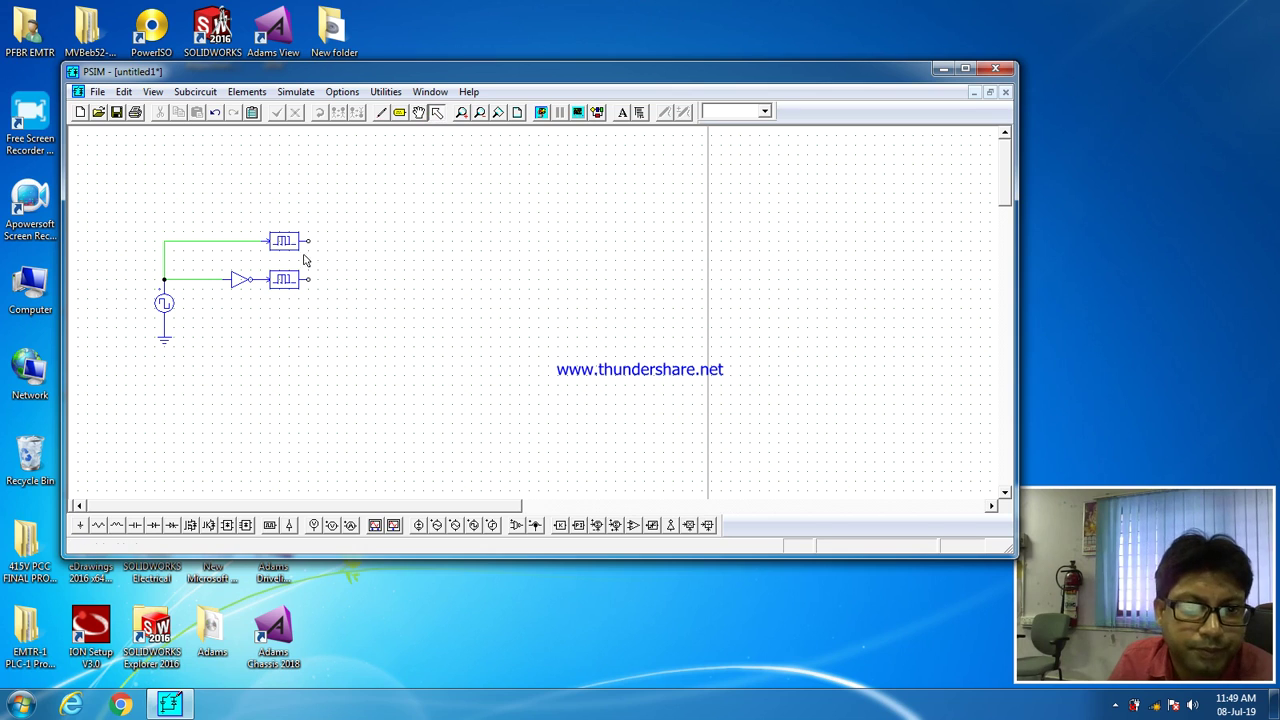
Step: Set the upper time-delay block's delay to 10/1000000 s
{"action": "double_click", "coordinate": [166, 304]}
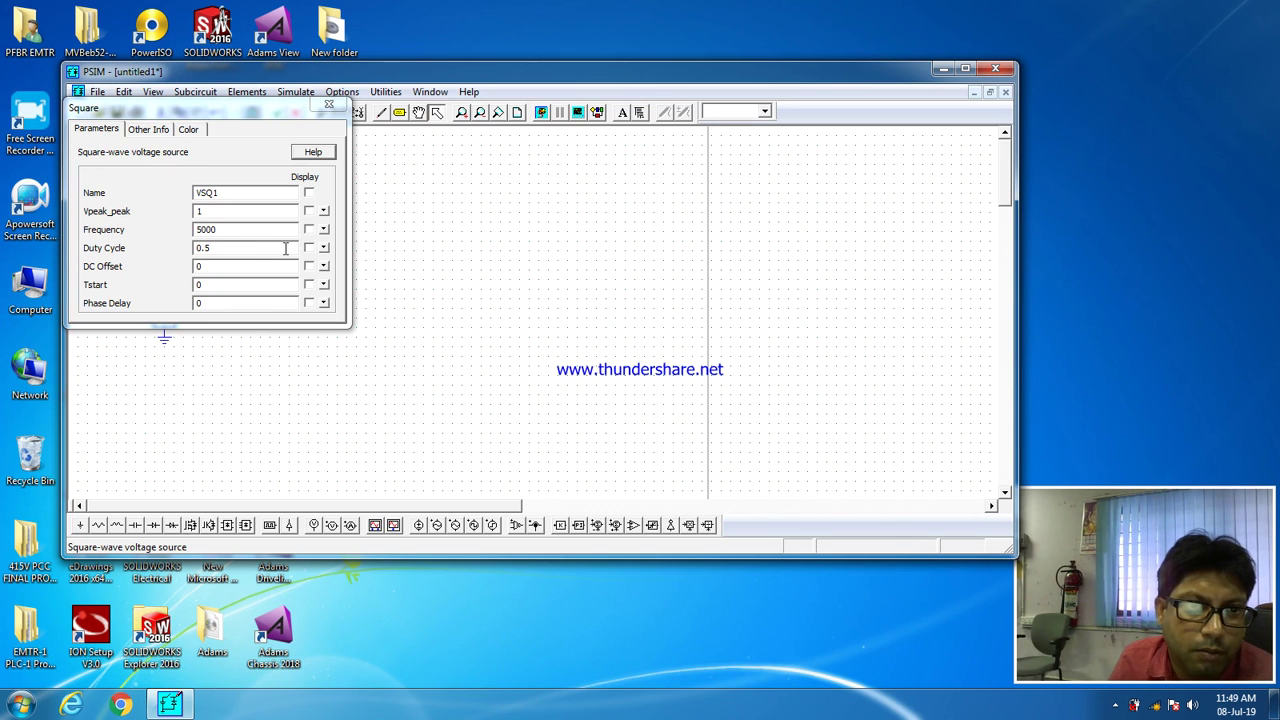
{"action": "left_click", "coordinate": [328, 105]}
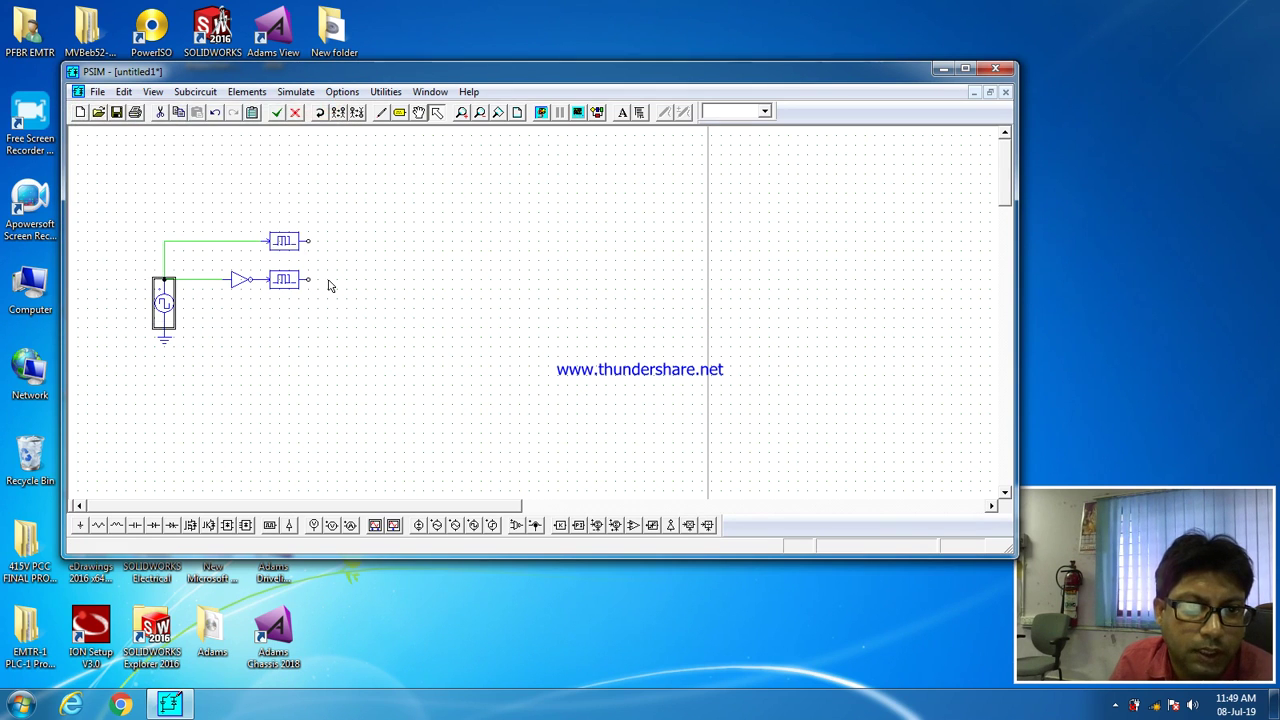
{"action": "double_click", "coordinate": [240, 279]}
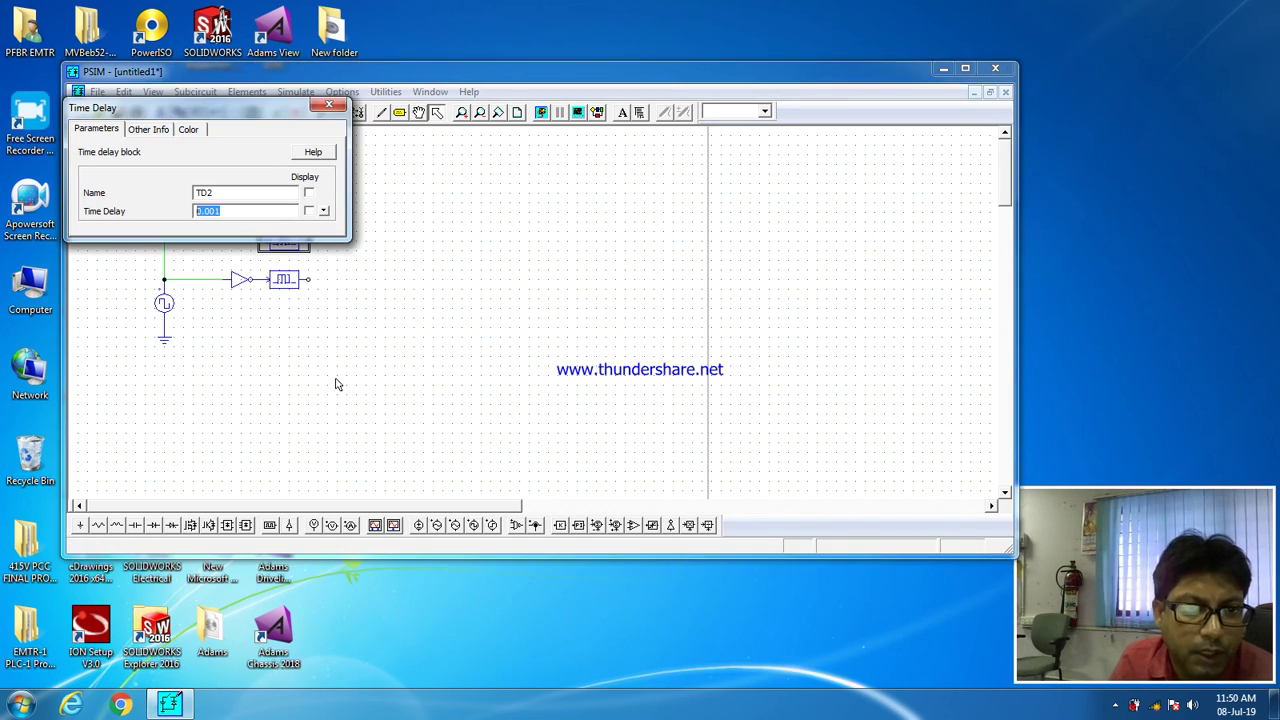
{"action": "type", "text": "1/"}
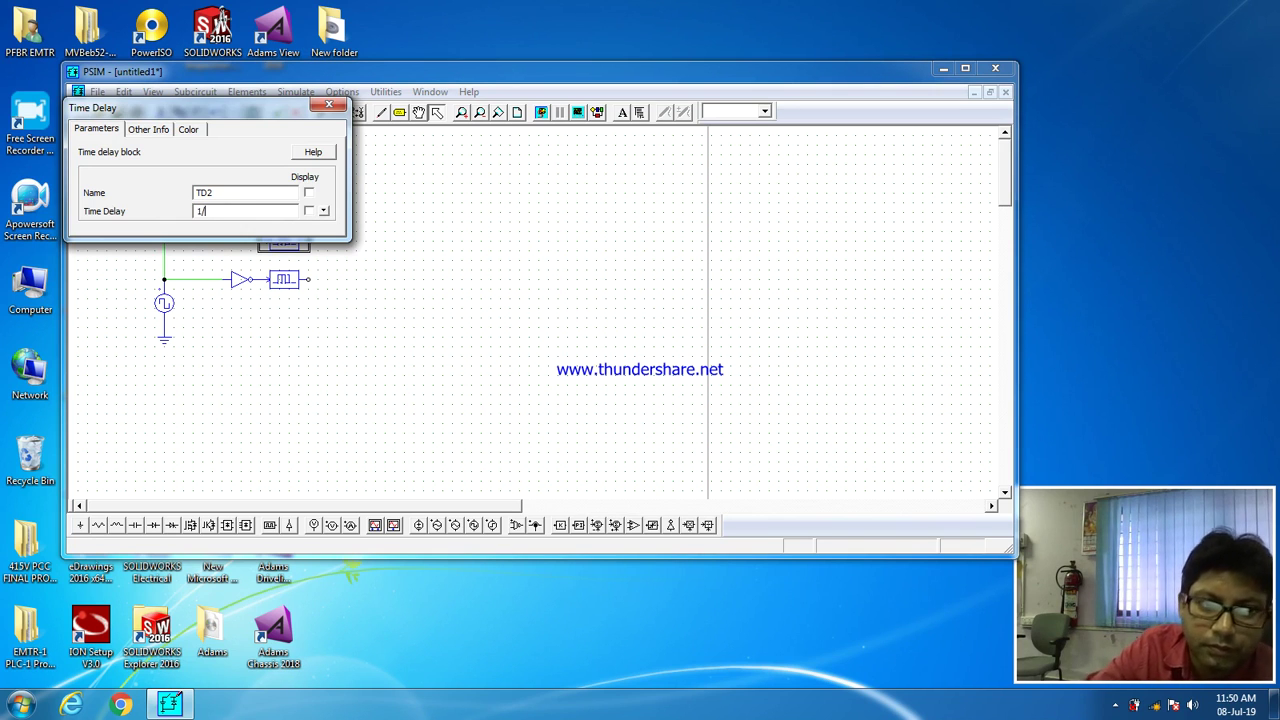
{"action": "key", "text": "BackSpace"}
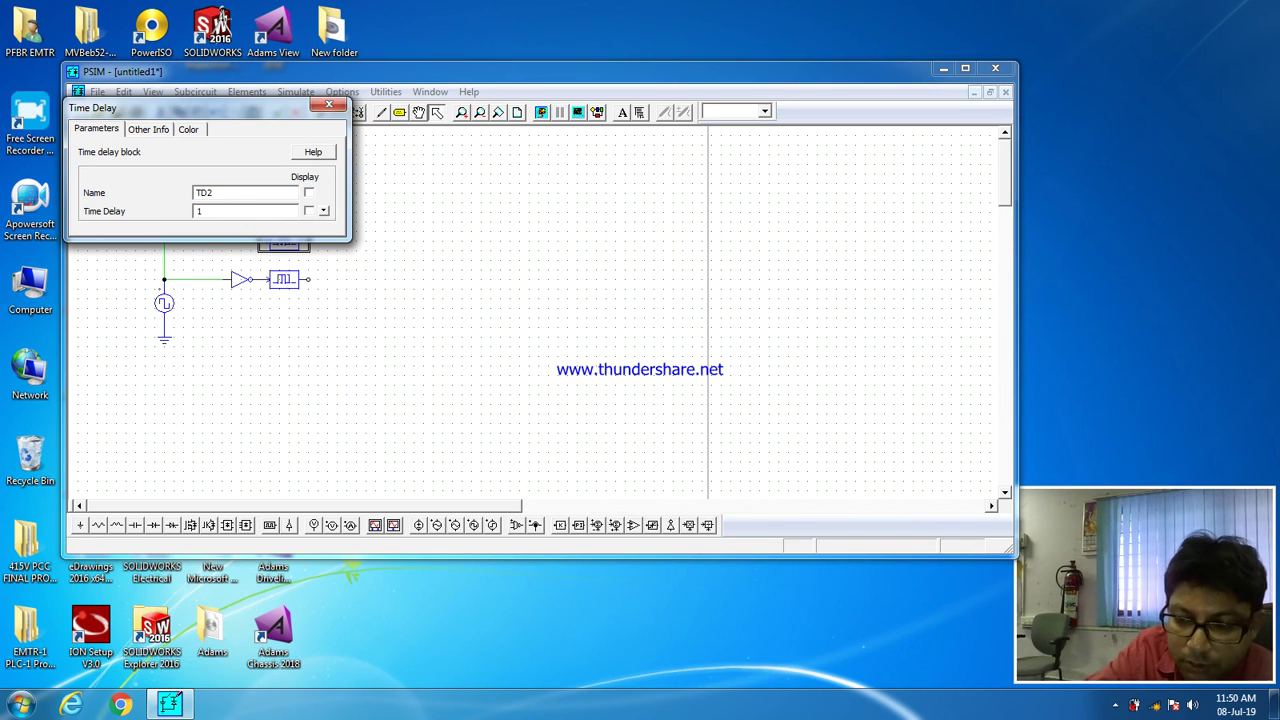
{"action": "type", "text": "0/1000000"}
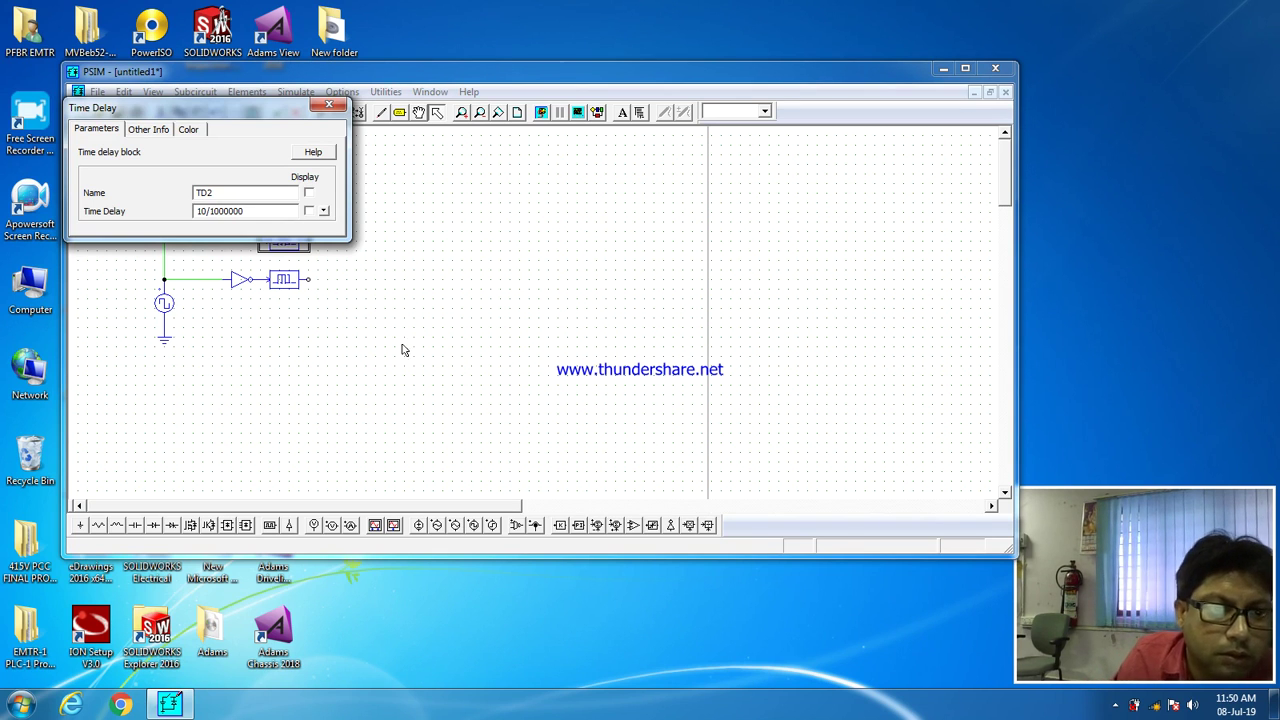
{"action": "left_click", "coordinate": [329, 105]}
Step: Set the lower time-delay block's delay to 10/1000000 s
{"action": "double_click", "coordinate": [273, 279]}
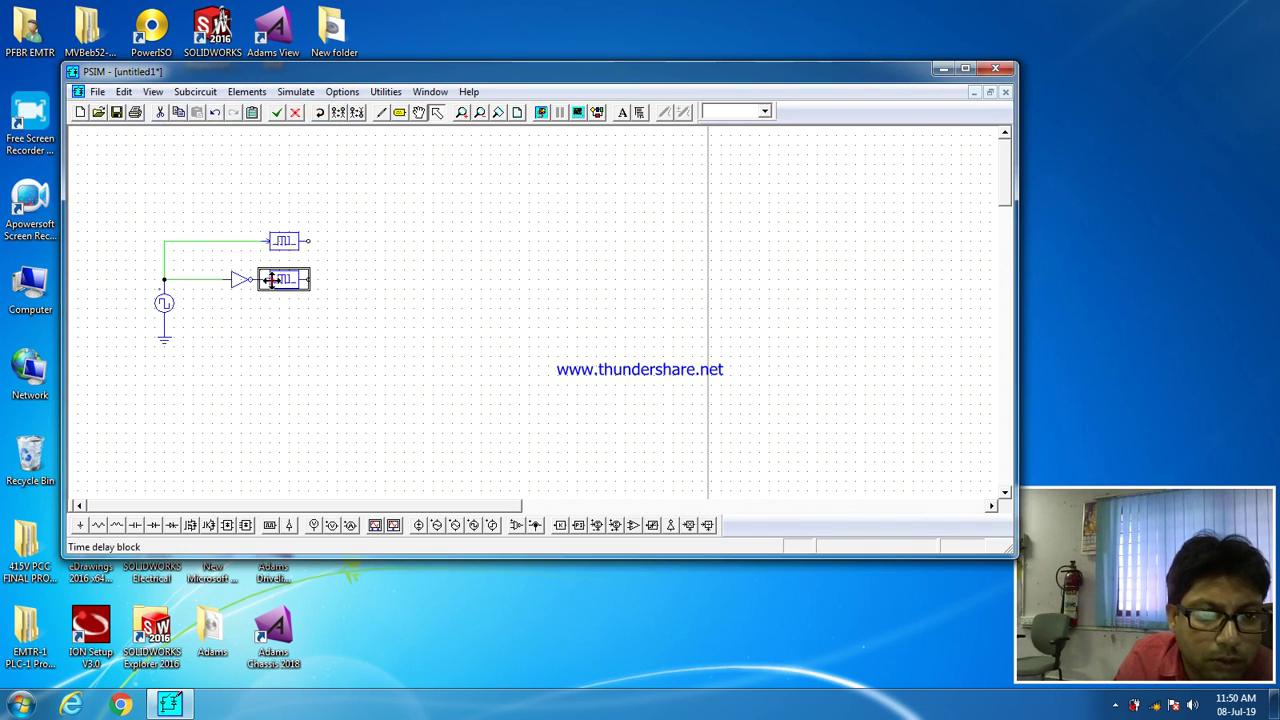
{"action": "type", "text": "1"}
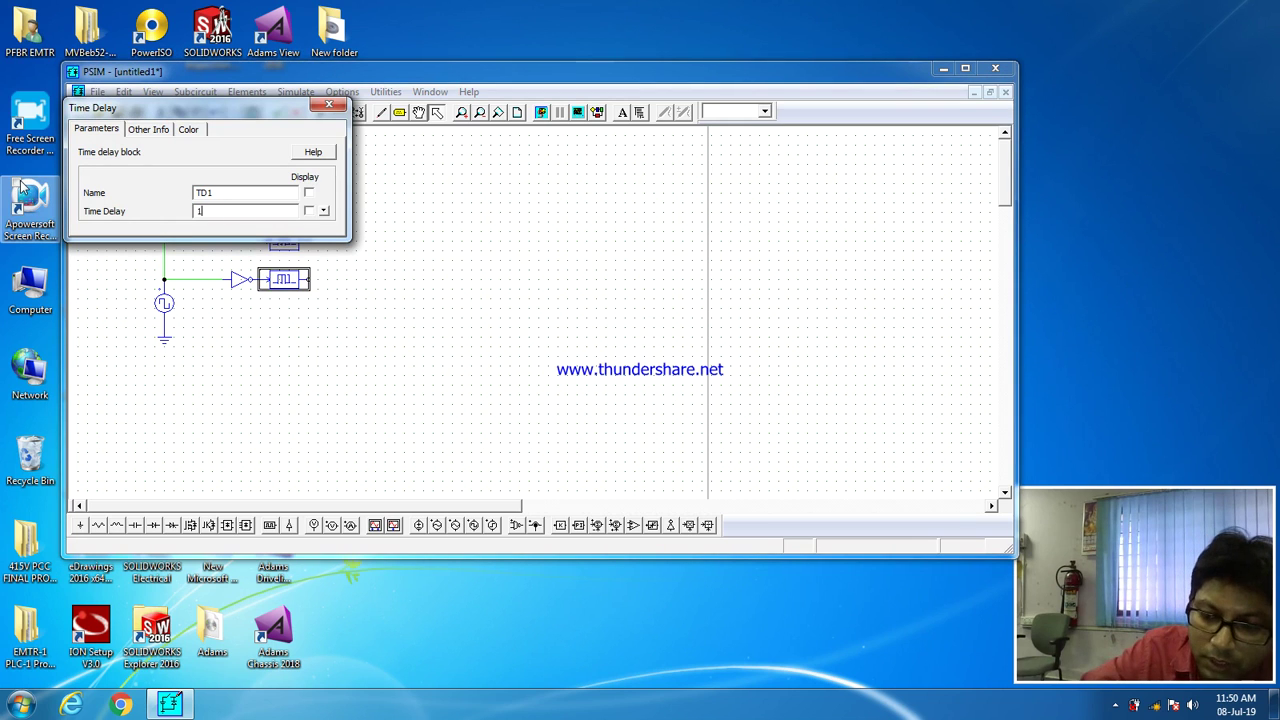
{"action": "type", "text": "0/1000000"}
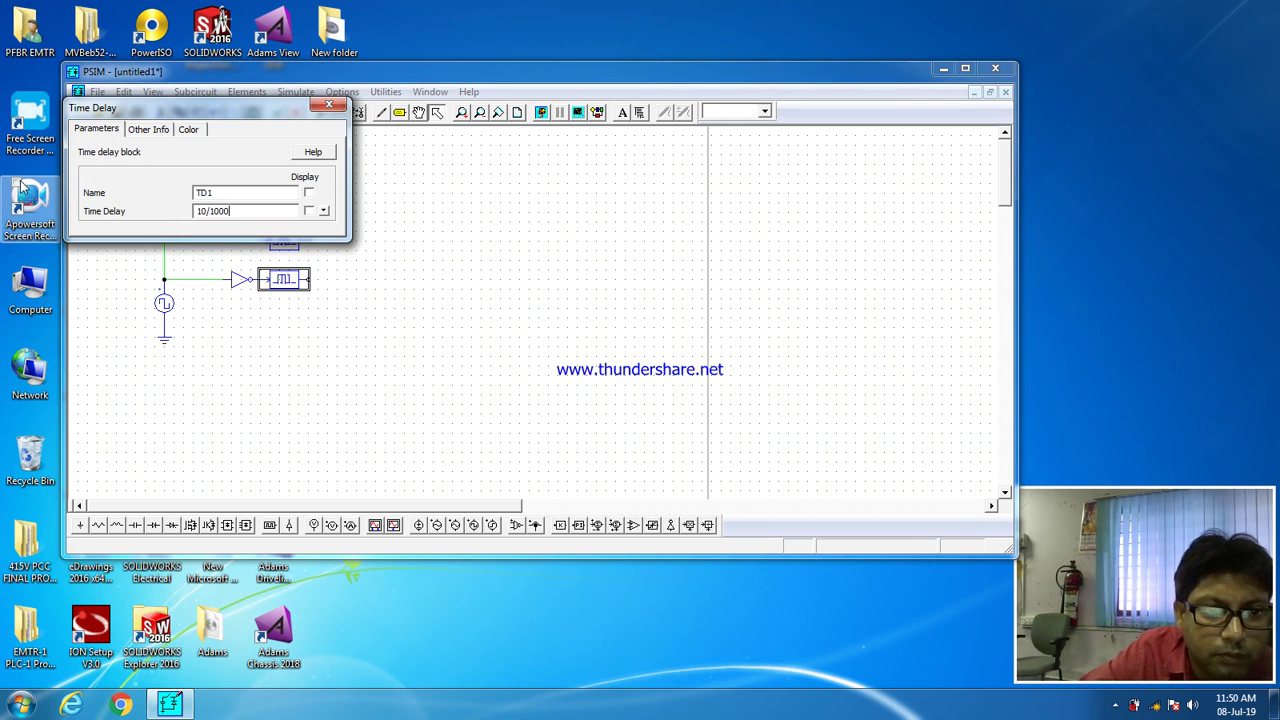
{"action": "left_click", "coordinate": [336, 108]}
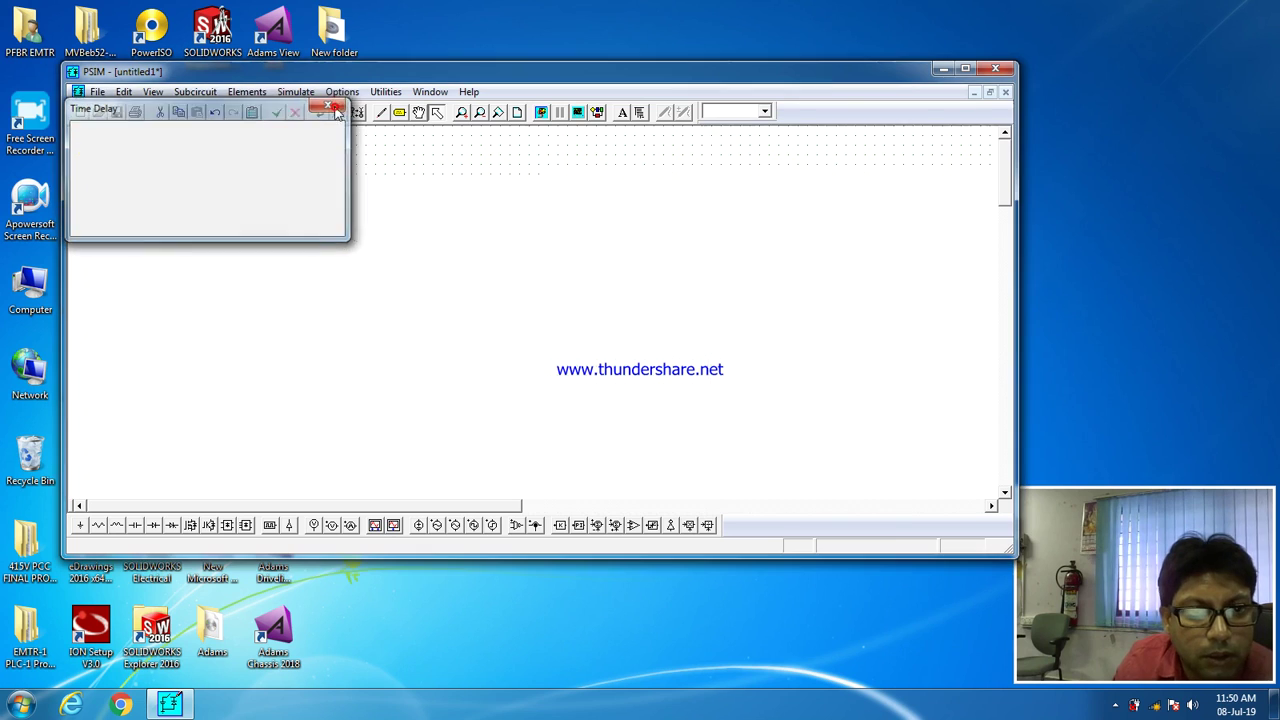
Step: Search 'and' in the library and place AND gates after both delay blocks
{"action": "left_click", "coordinate": [639, 114]}
{"action": "double_click", "coordinate": [152, 174]}
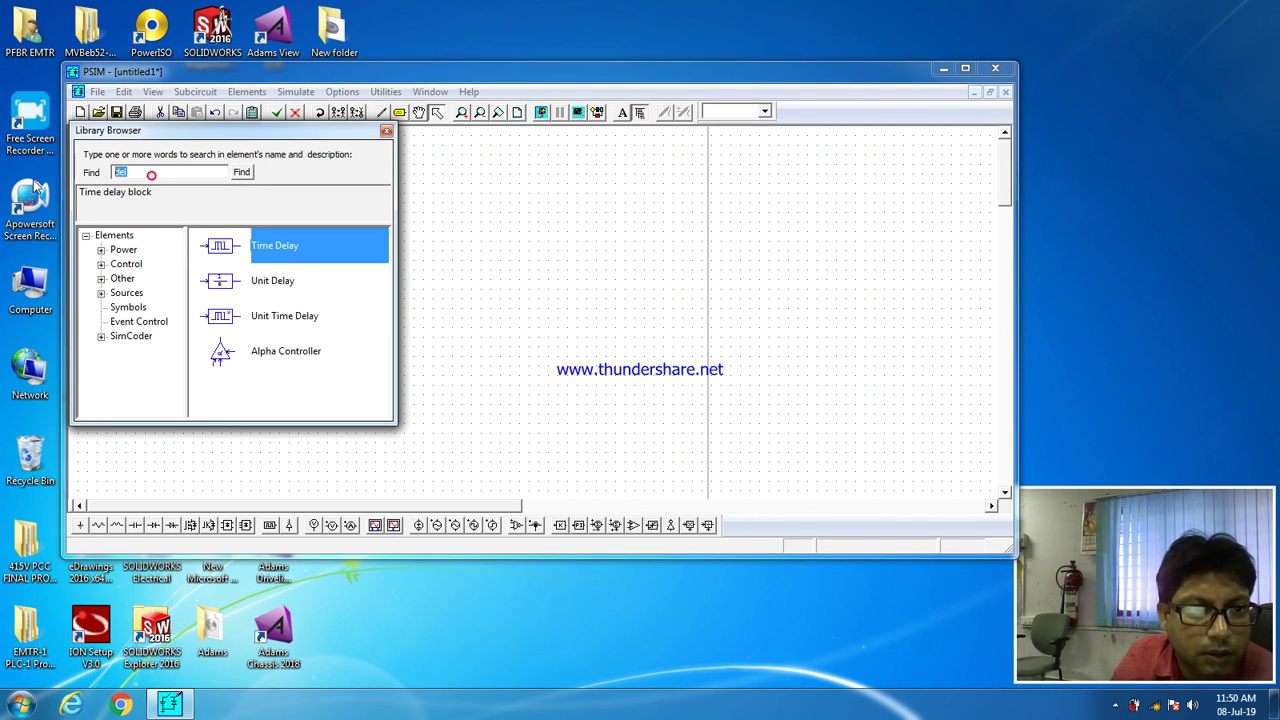
{"action": "type", "text": "and"}
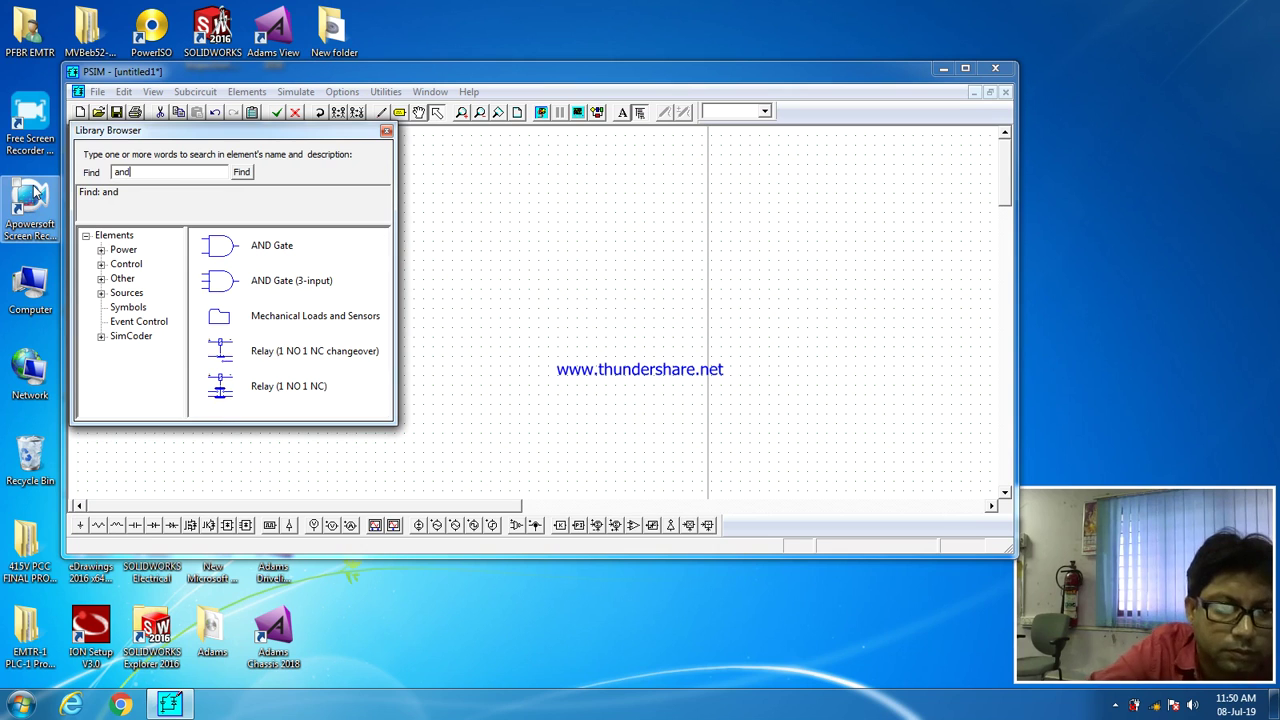
{"action": "left_click", "coordinate": [220, 257]}
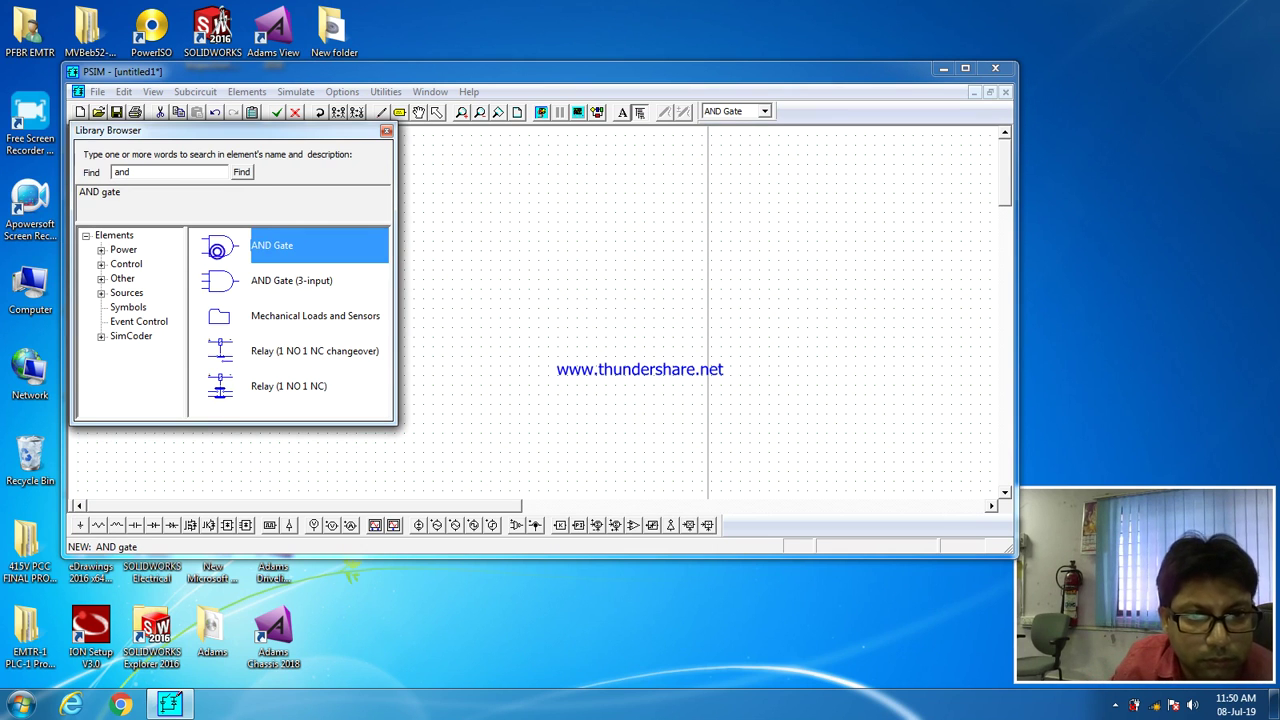
{"action": "left_click", "coordinate": [387, 131]}
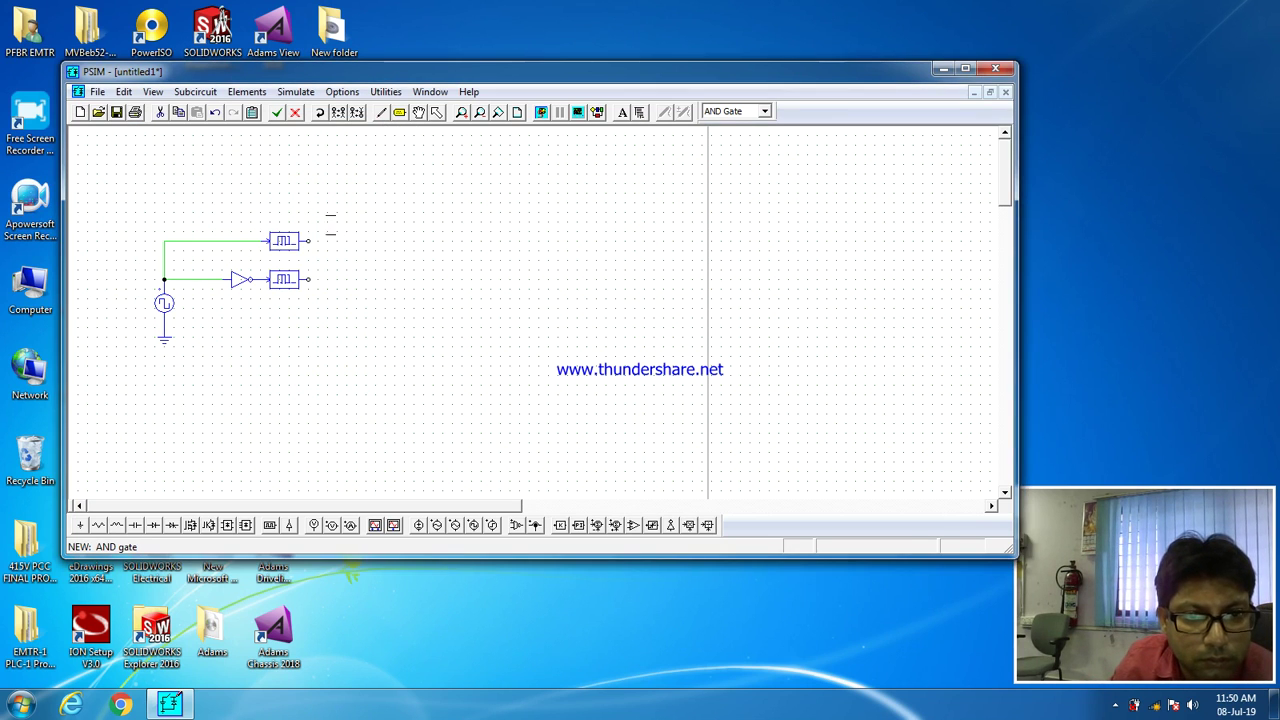
{"action": "left_click", "coordinate": [330, 228]}
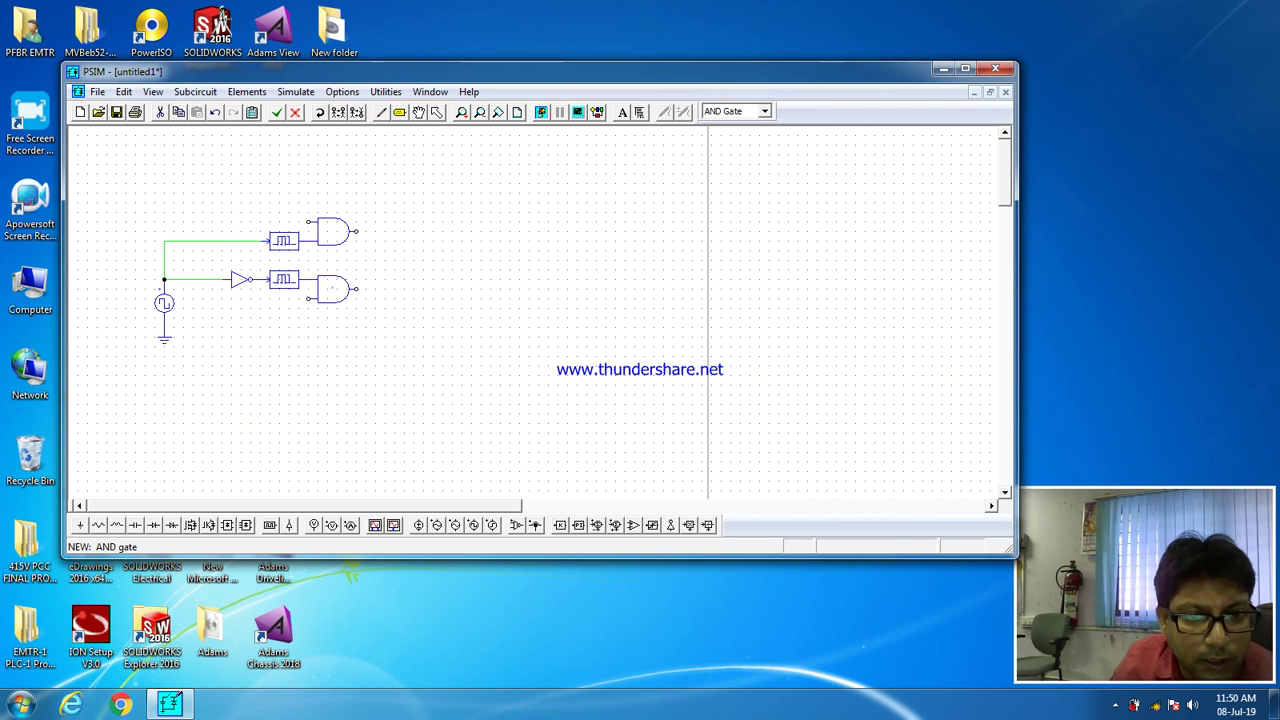
{"action": "left_click", "coordinate": [330, 287]}
Step: Wire each AND gate's second input back to the undelayed pulse lines
{"action": "left_click", "coordinate": [381, 112]}
{"action": "left_click_drag", "start_coordinate": [308, 222], "coordinate": [202, 240]}
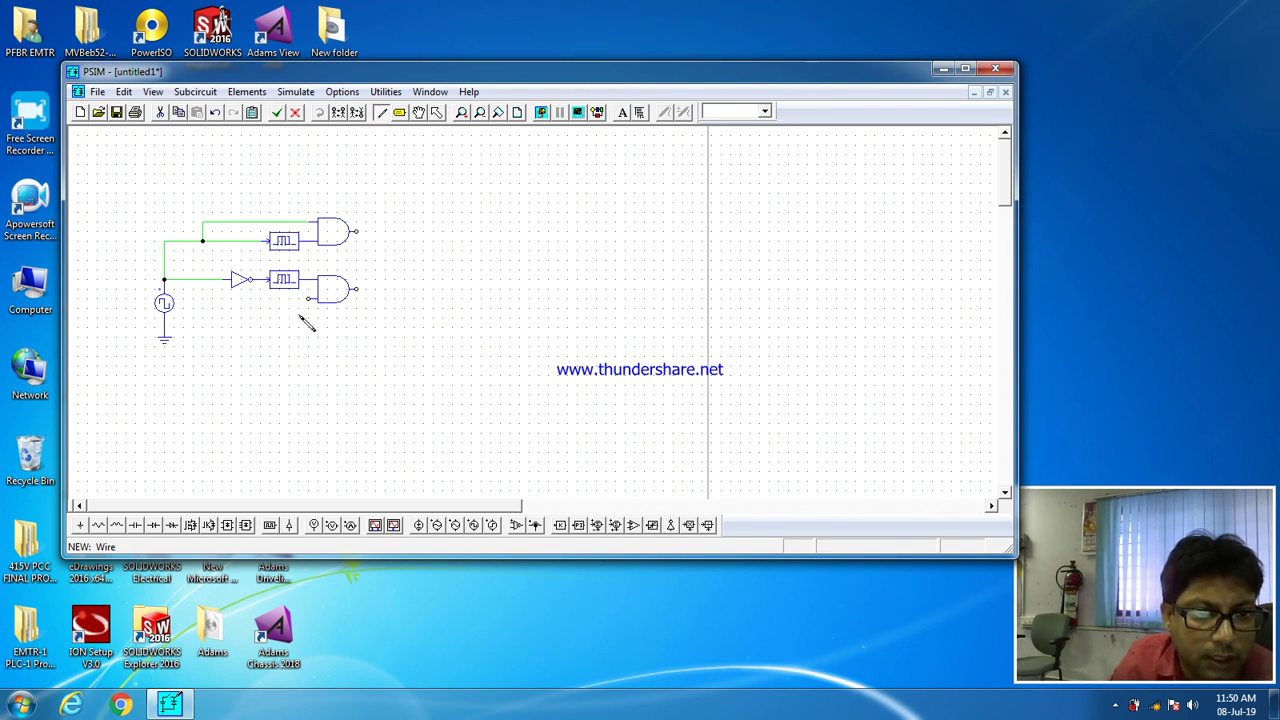
{"action": "left_click_drag", "start_coordinate": [308, 298], "coordinate": [202, 279]}
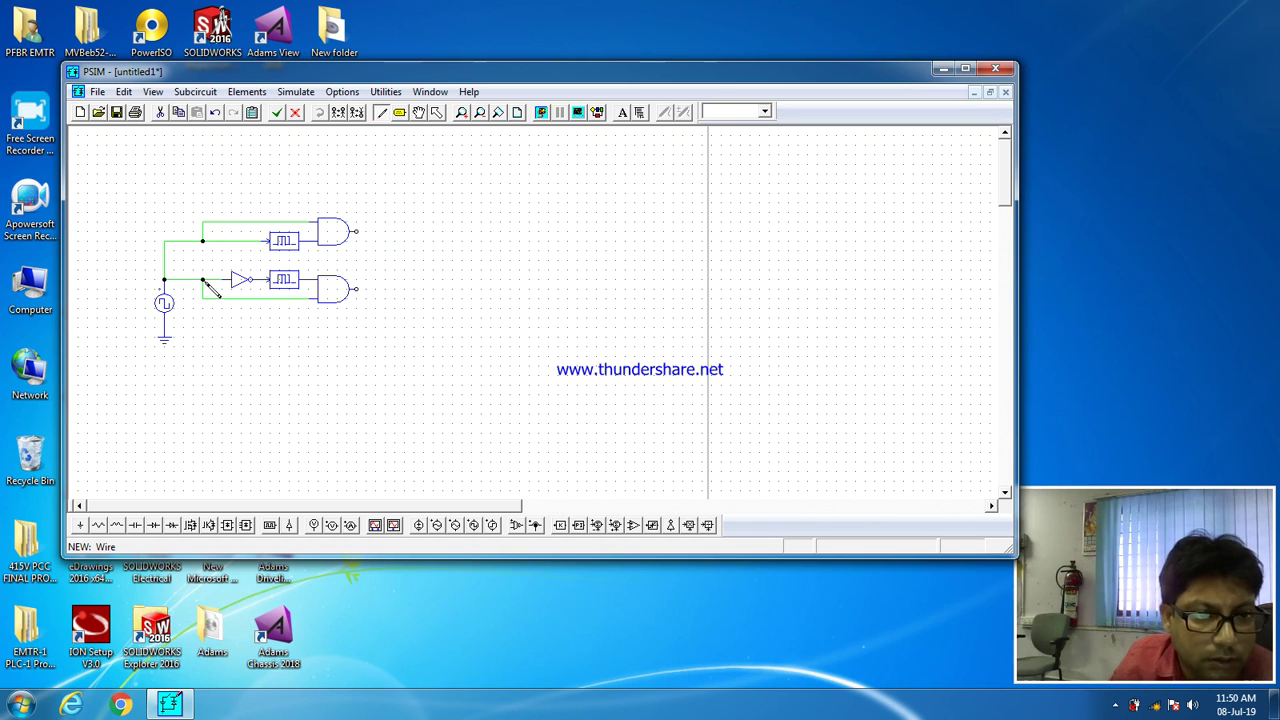
{"action": "left_click", "coordinate": [437, 112]}
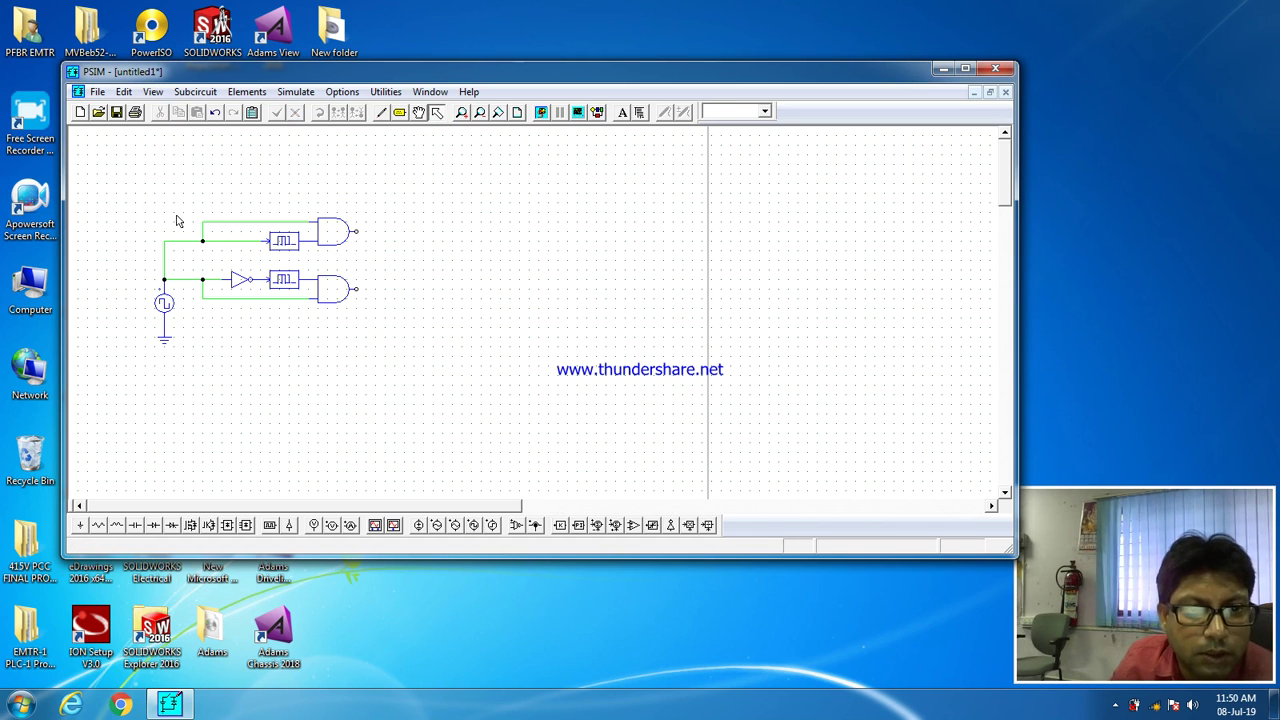
{"action": "left_click", "coordinate": [313, 525]}
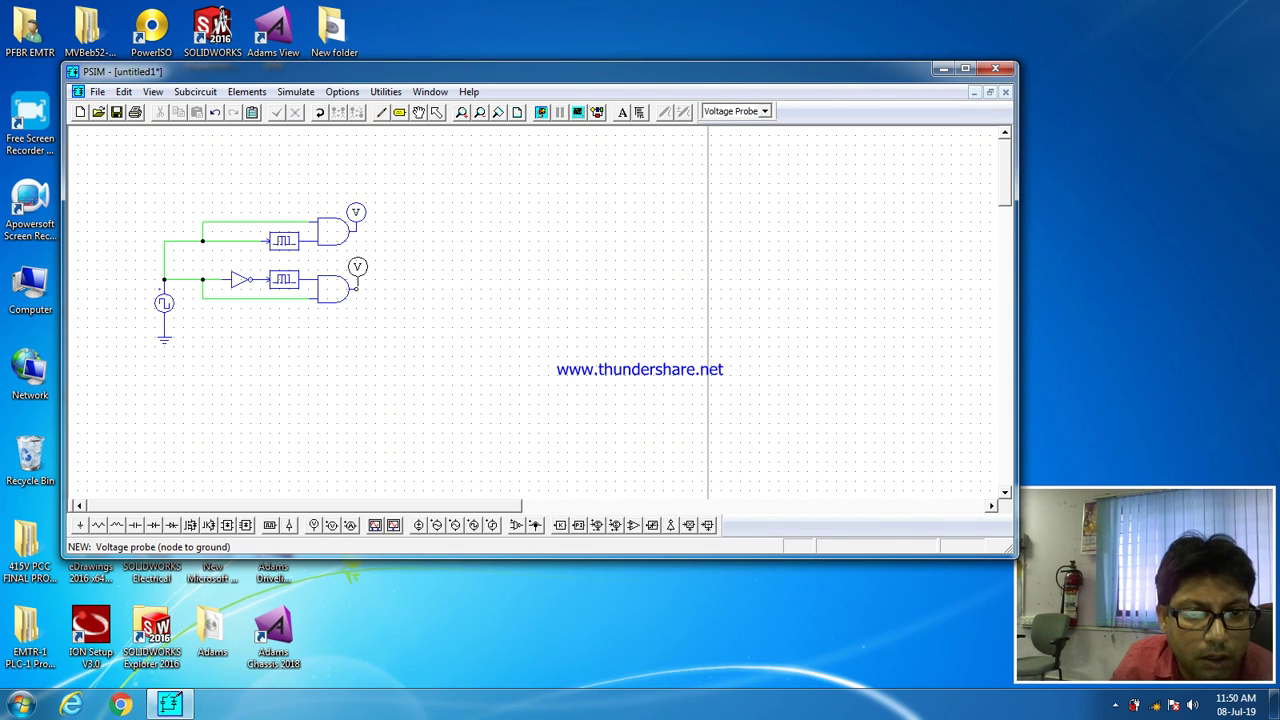
Step: Place a probe on the lower AND output and rename the upper probe VH
{"action": "left_click", "coordinate": [357, 270]}
{"action": "left_click", "coordinate": [436, 113]}
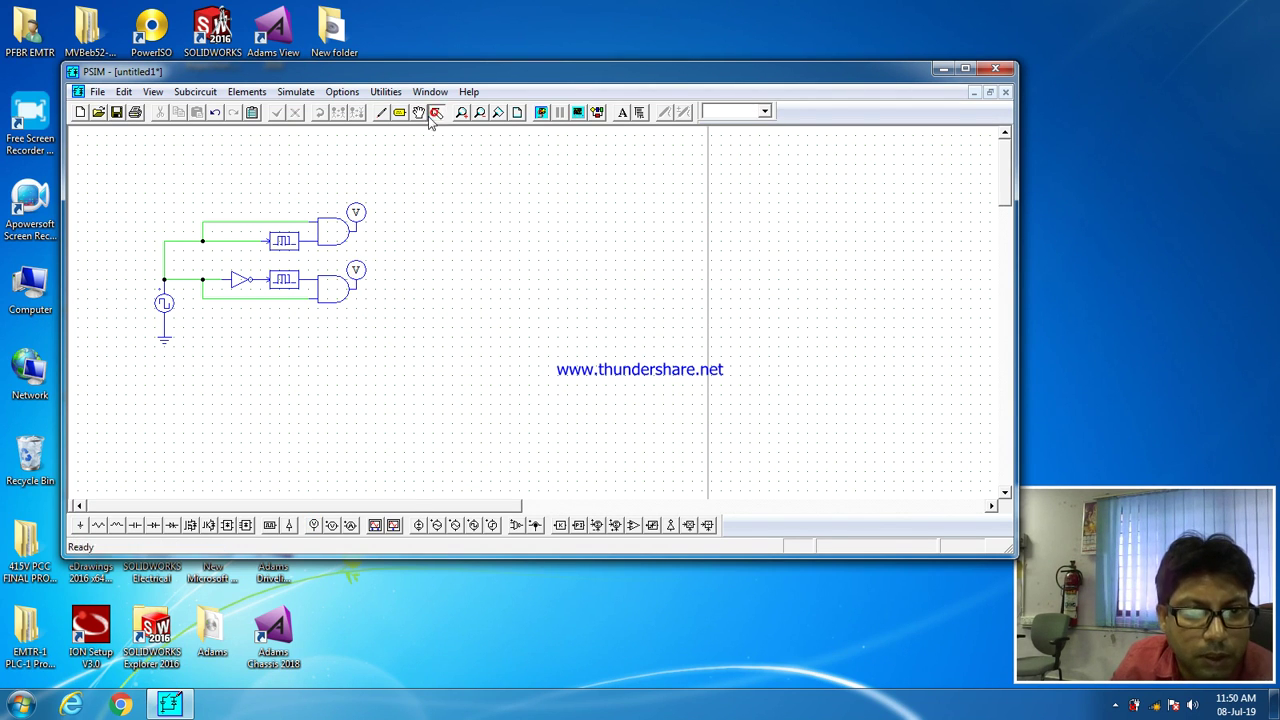
{"action": "double_click", "coordinate": [358, 212]}
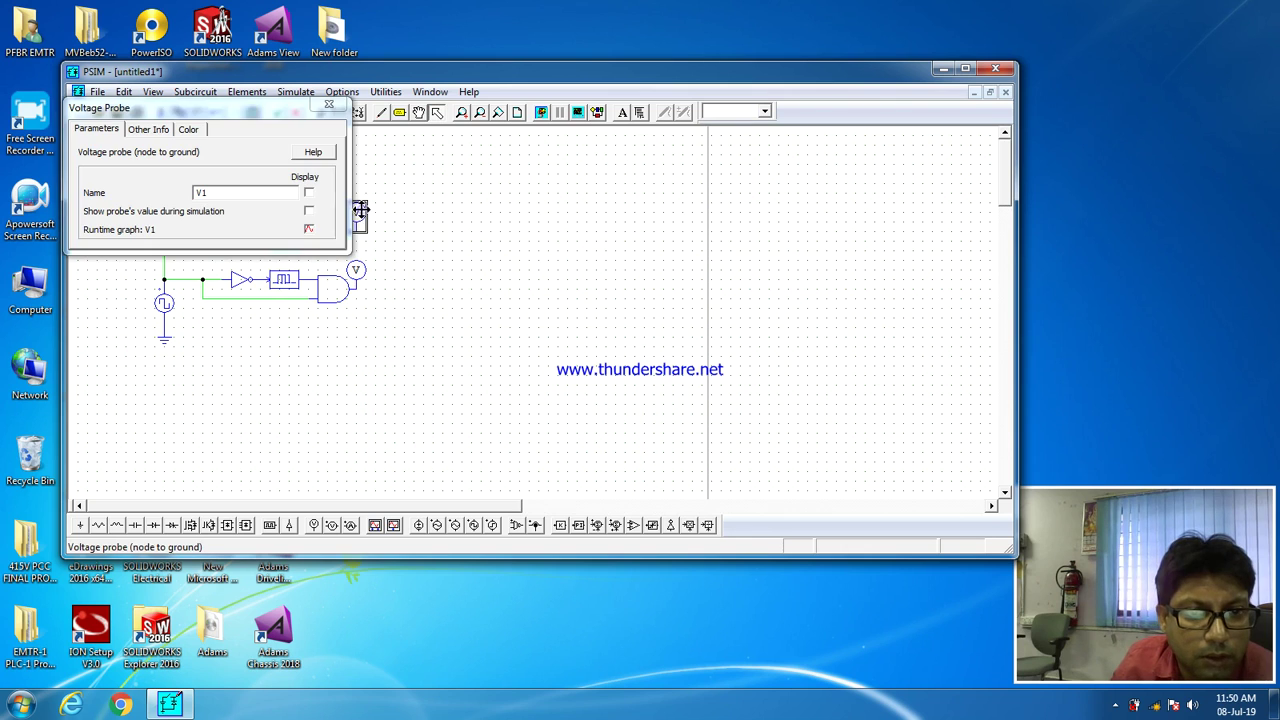
{"action": "left_click", "coordinate": [230, 195]}
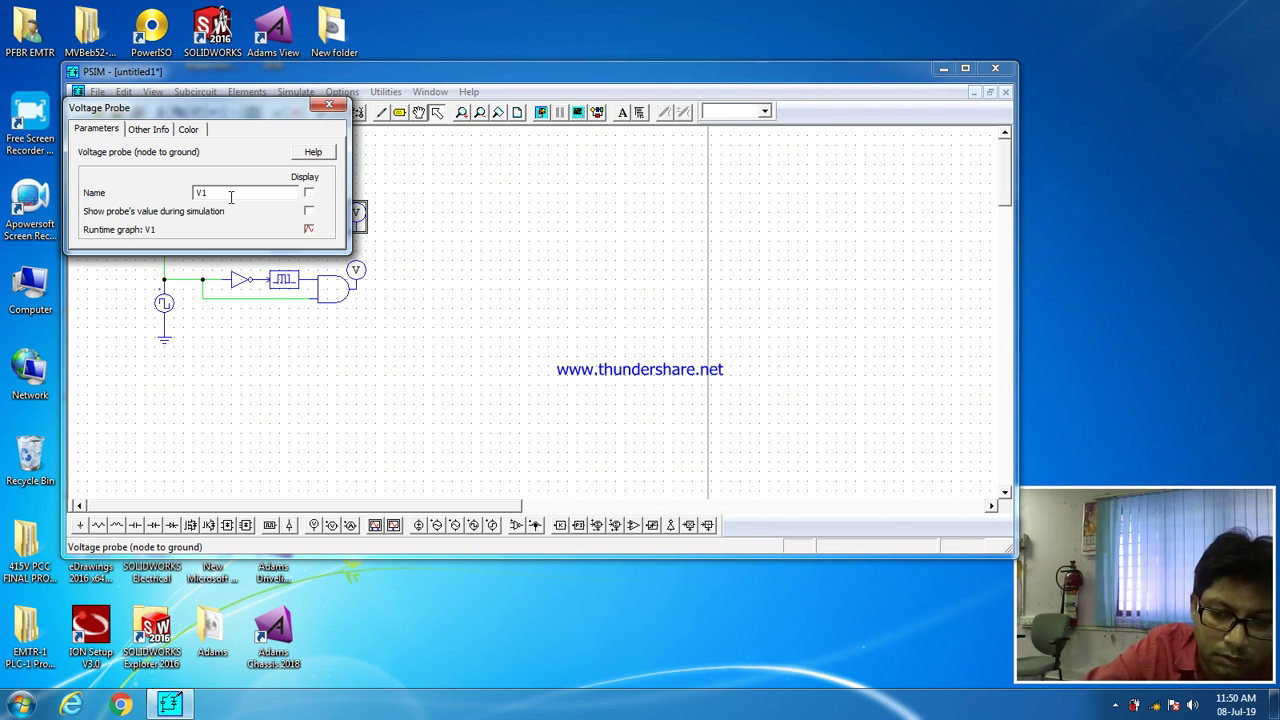
{"action": "key", "text": "BackSpace"}
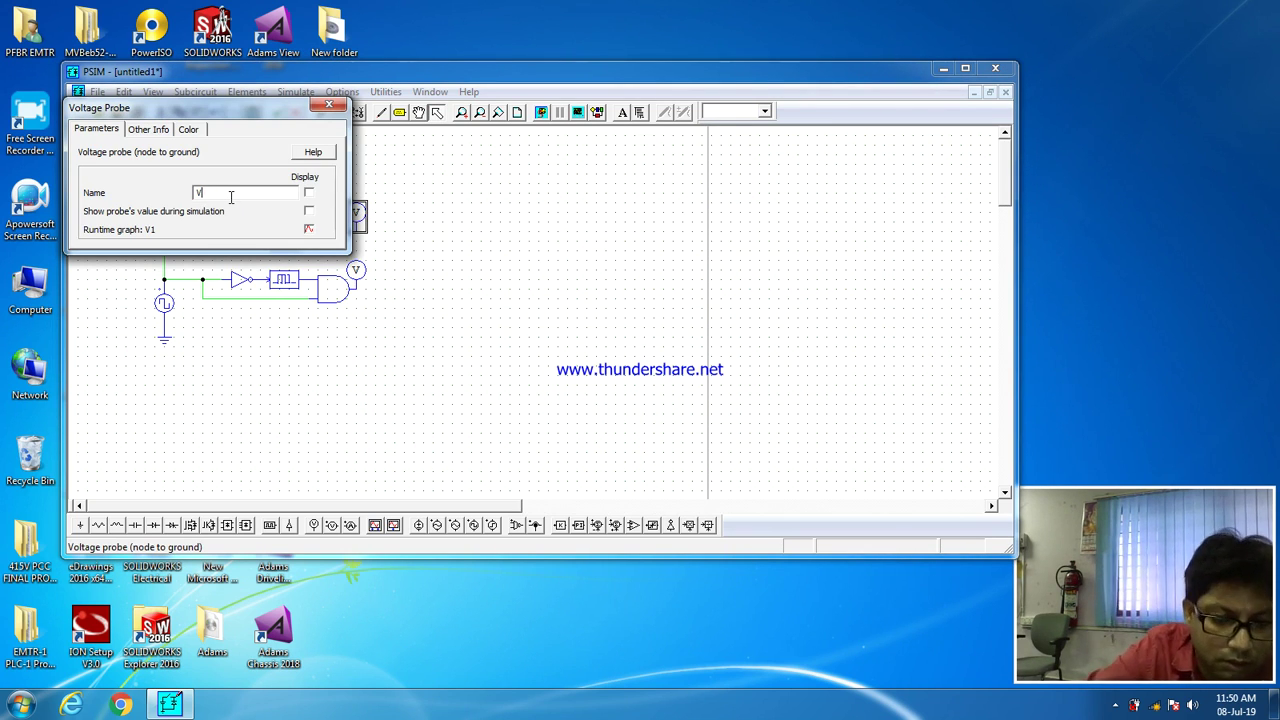
{"action": "type", "text": "HG"}
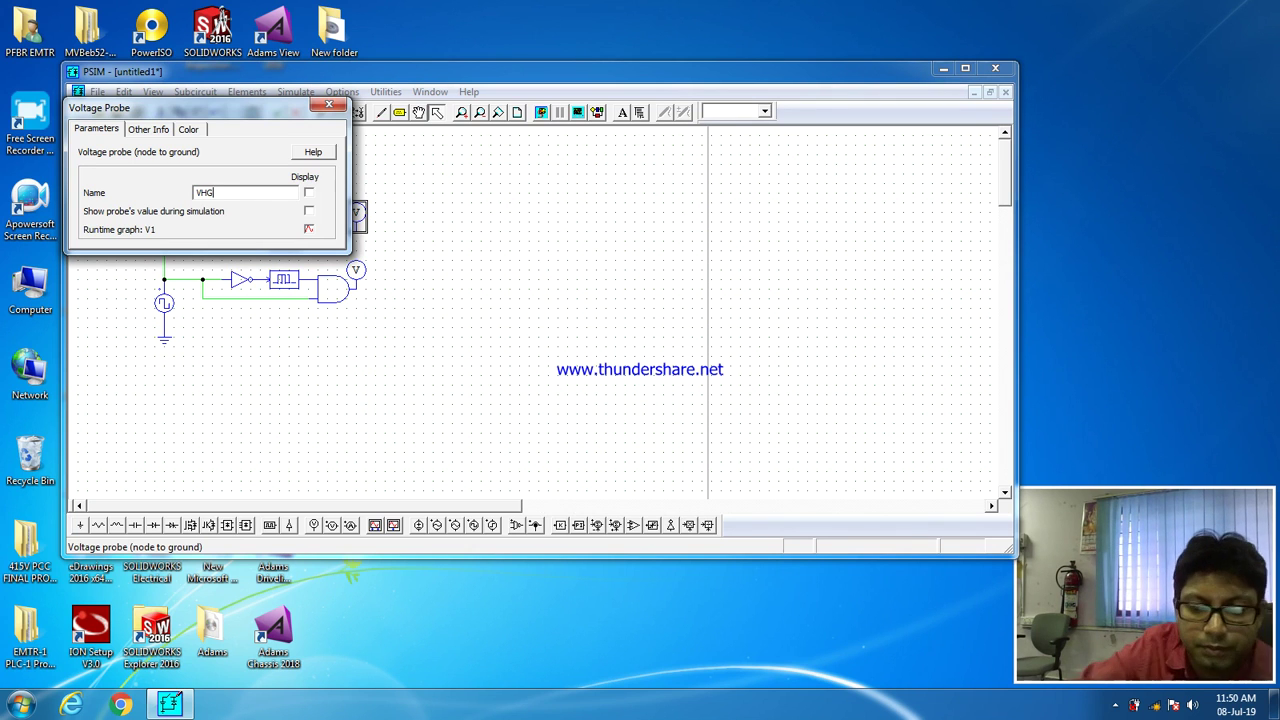
{"action": "key", "text": "BackSpace"}
{"action": "left_click", "coordinate": [328, 105]}
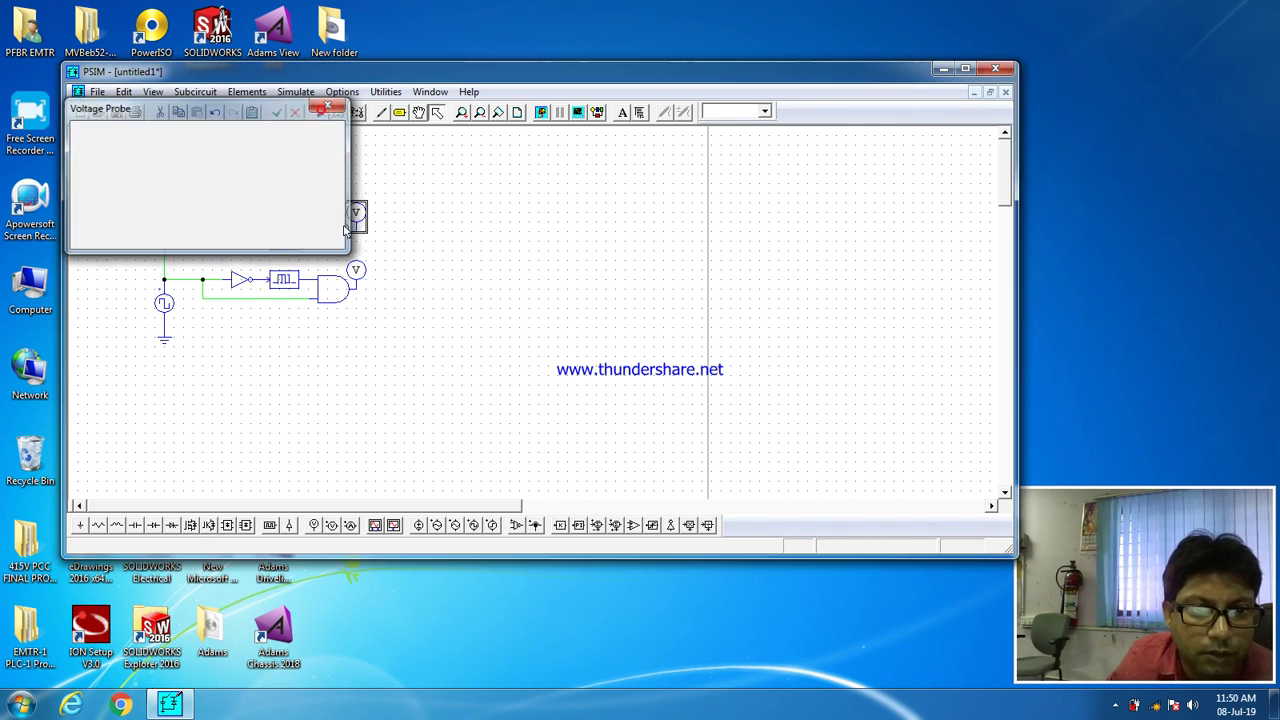
Step: Rename the lower output probe to VL
{"action": "double_click", "coordinate": [355, 270]}
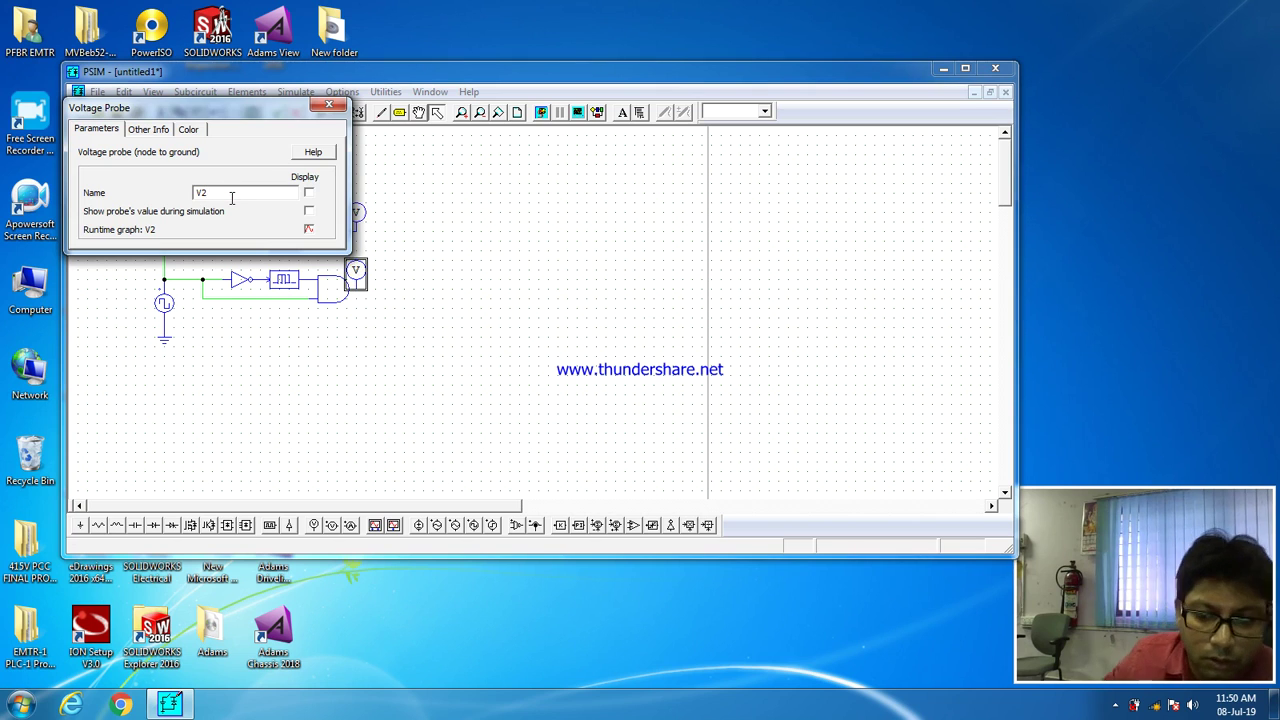
{"action": "key", "text": "BackSpace"}
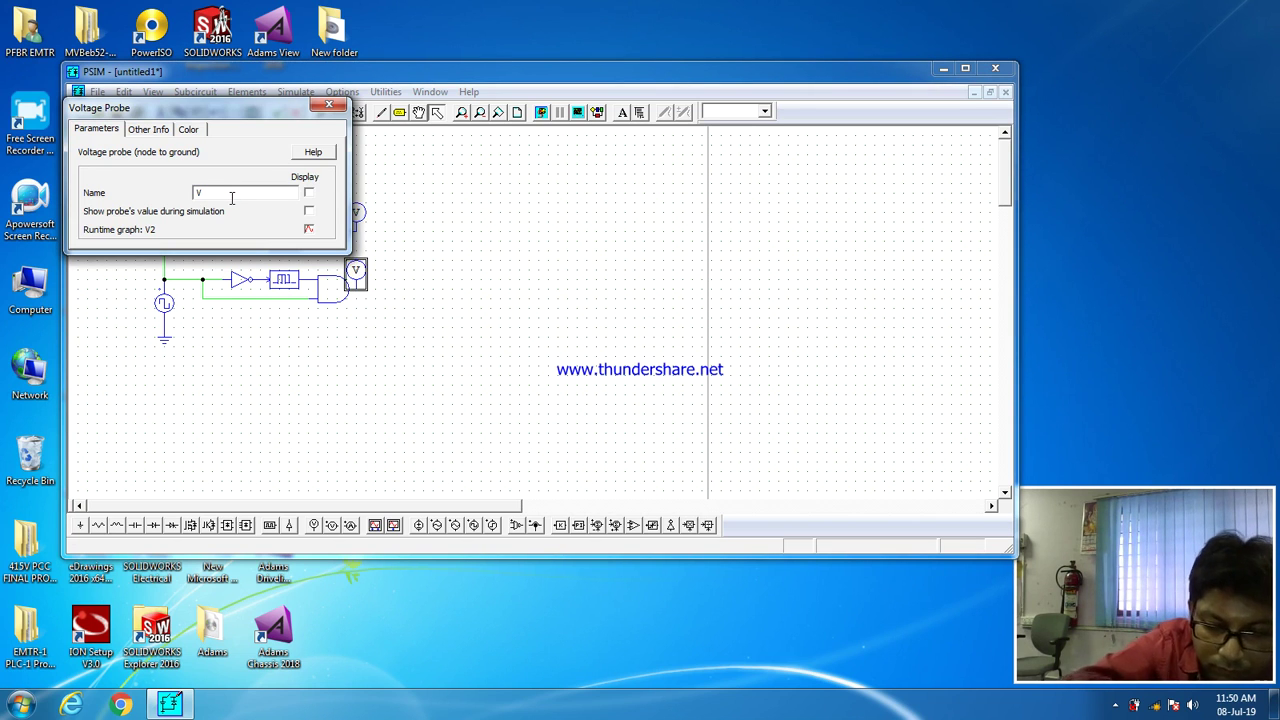
{"action": "type", "text": "L"}
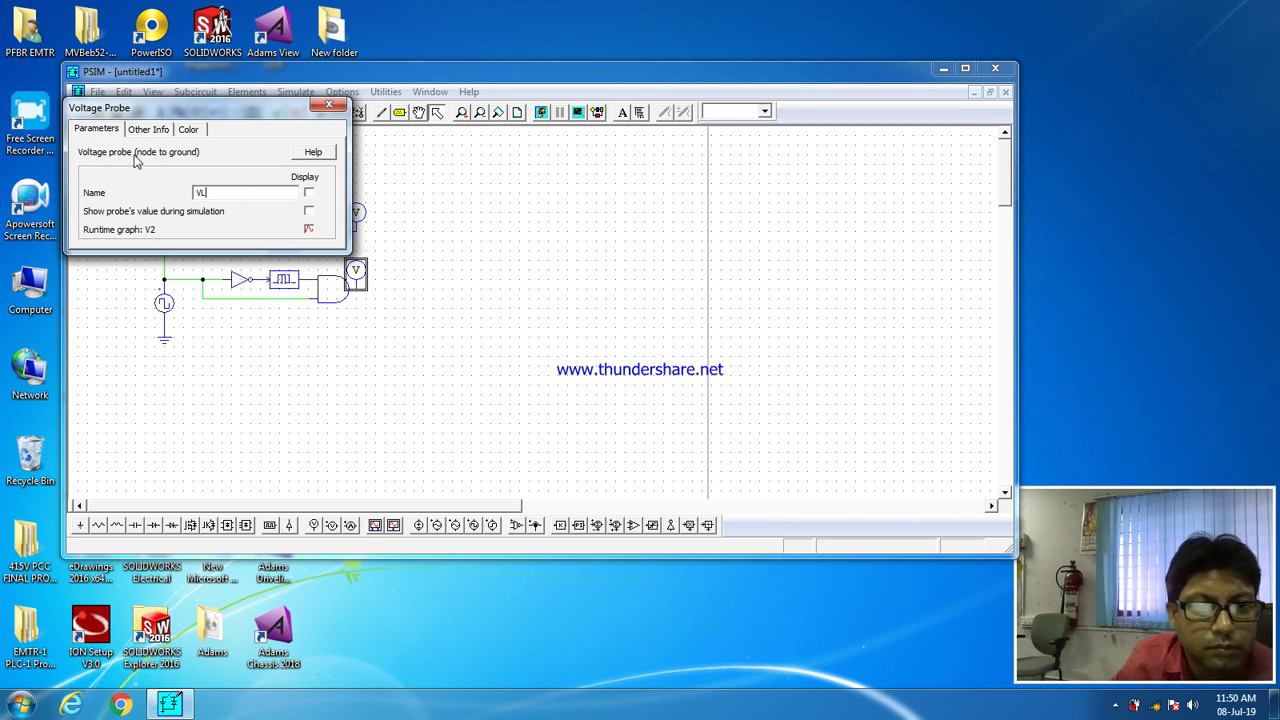
{"action": "left_click", "coordinate": [328, 105]}
{"action": "left_click", "coordinate": [247, 92]}
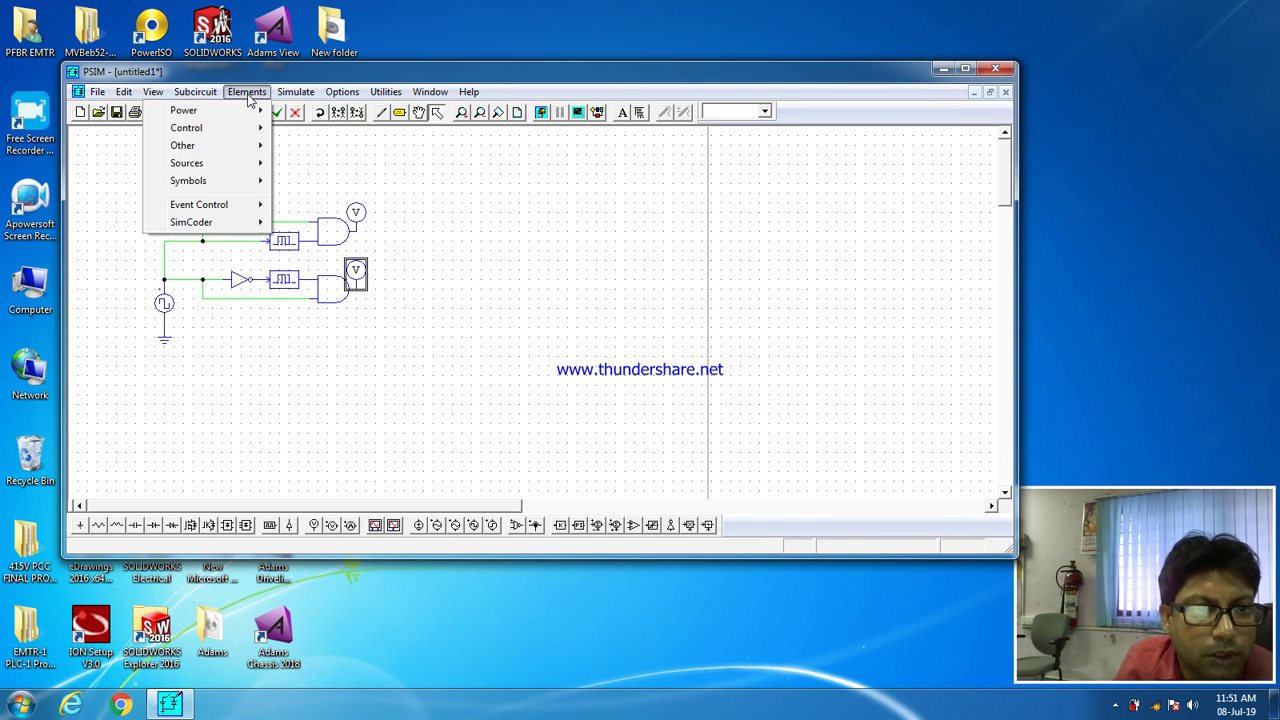
Step: Add a simulation control with 0.005 s total time
{"action": "left_click", "coordinate": [285, 112]}
{"action": "double_click", "coordinate": [249, 163]}
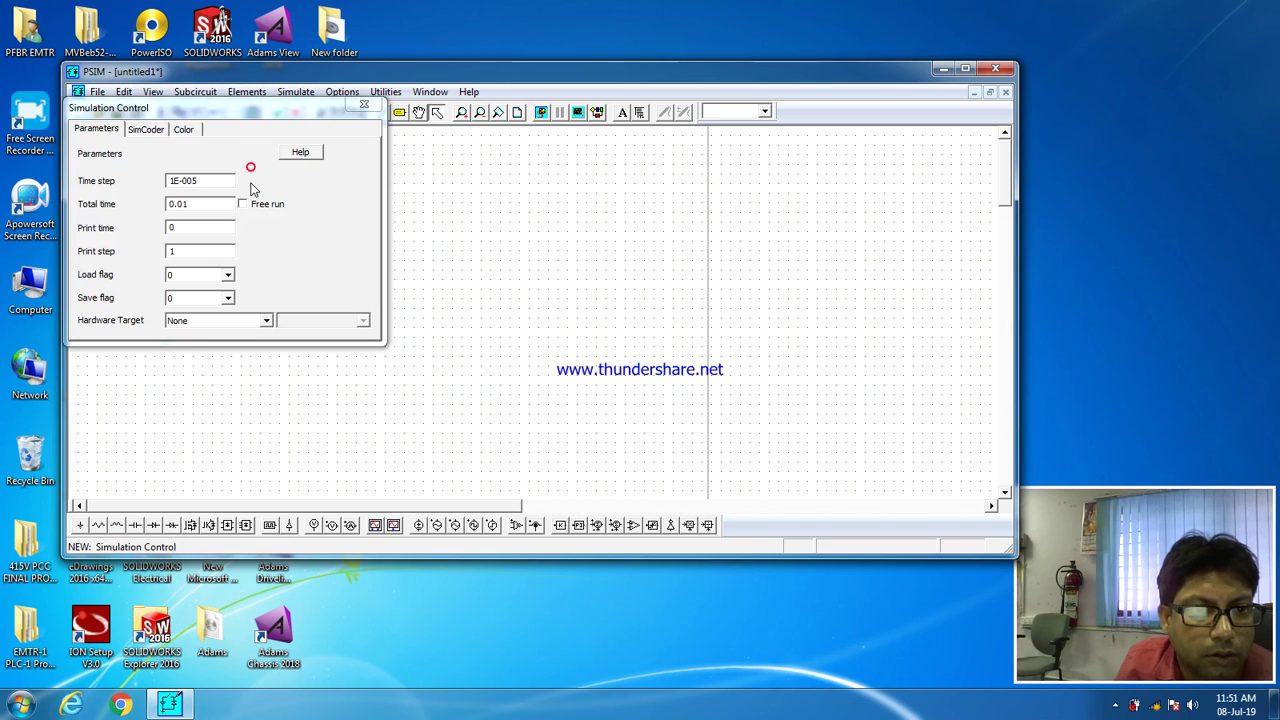
{"action": "double_click", "coordinate": [181, 204]}
{"action": "type", "text": "0.005"}
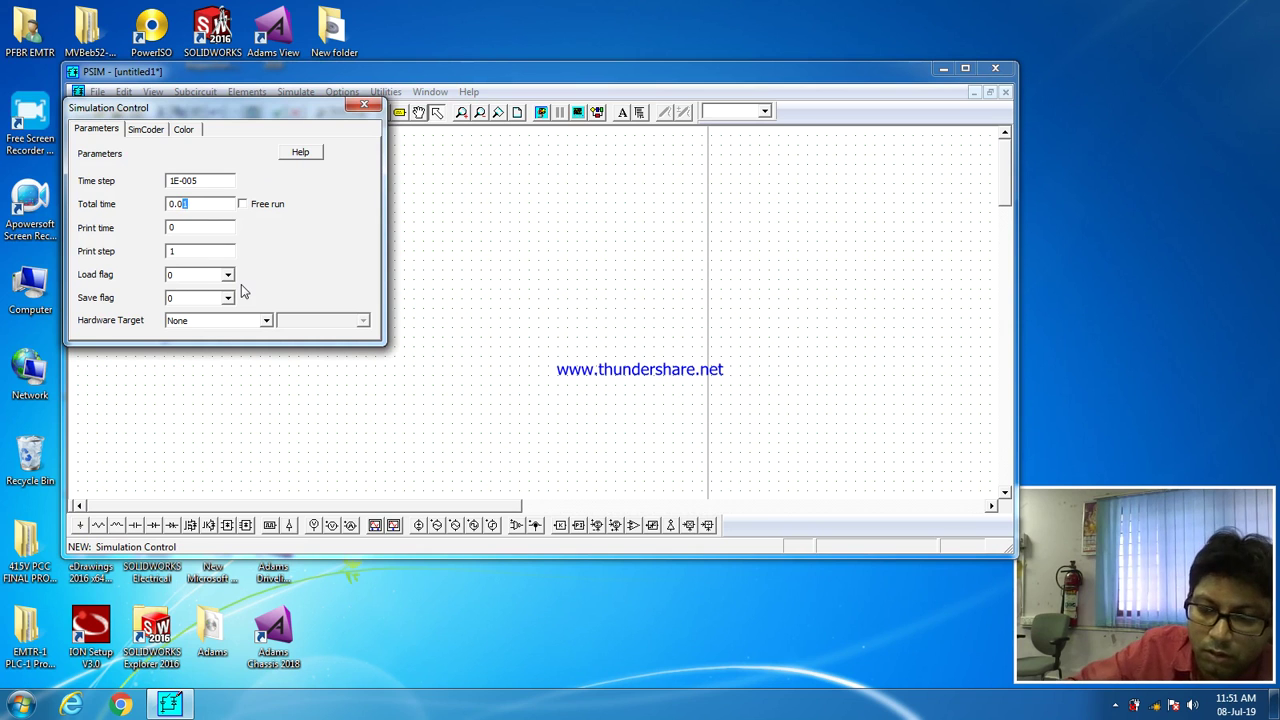
{"action": "left_click", "coordinate": [364, 104]}
Step: Run the simulation and plot VH in Simview
{"action": "left_click", "coordinate": [541, 112]}
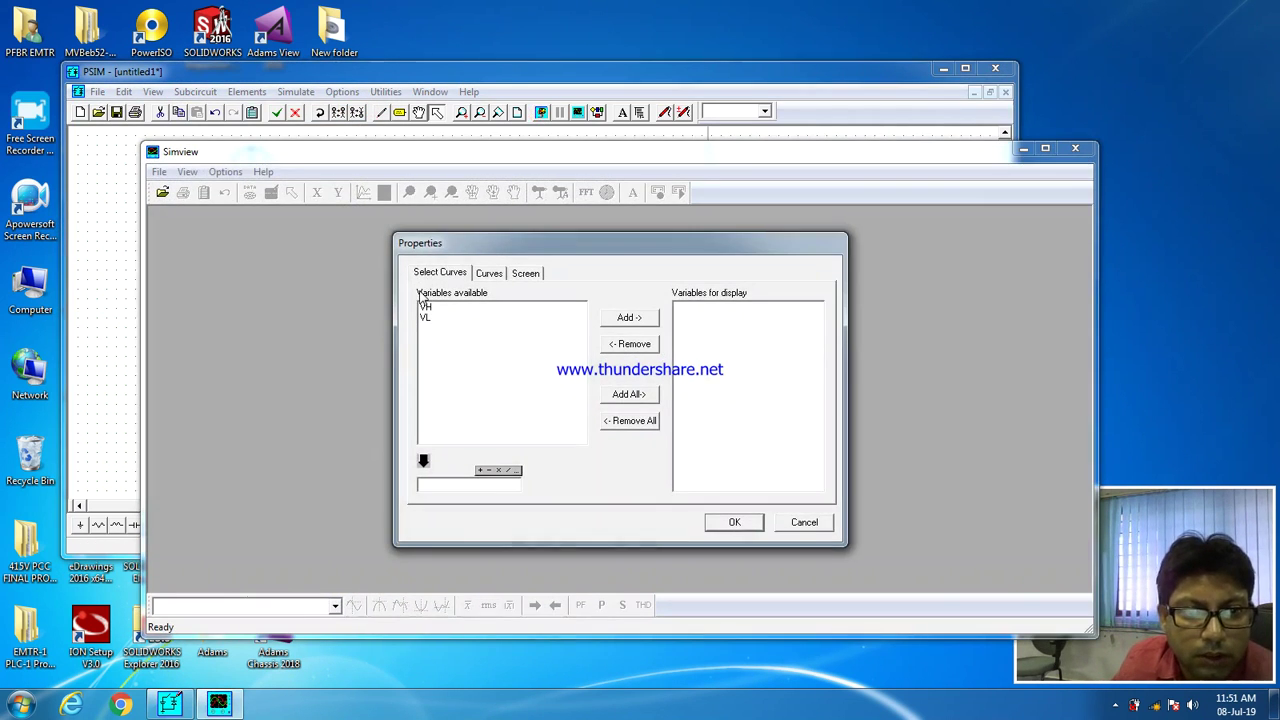
{"action": "double_click", "coordinate": [426, 307]}
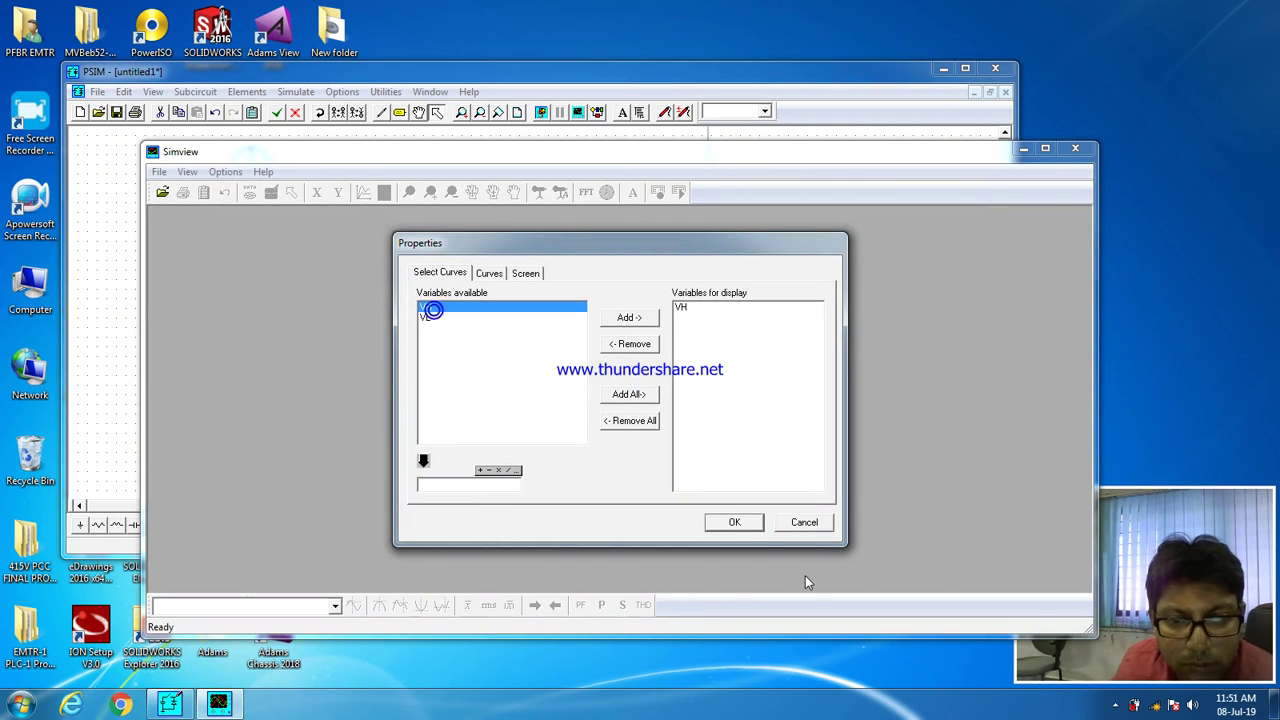
{"action": "left_click", "coordinate": [736, 523]}
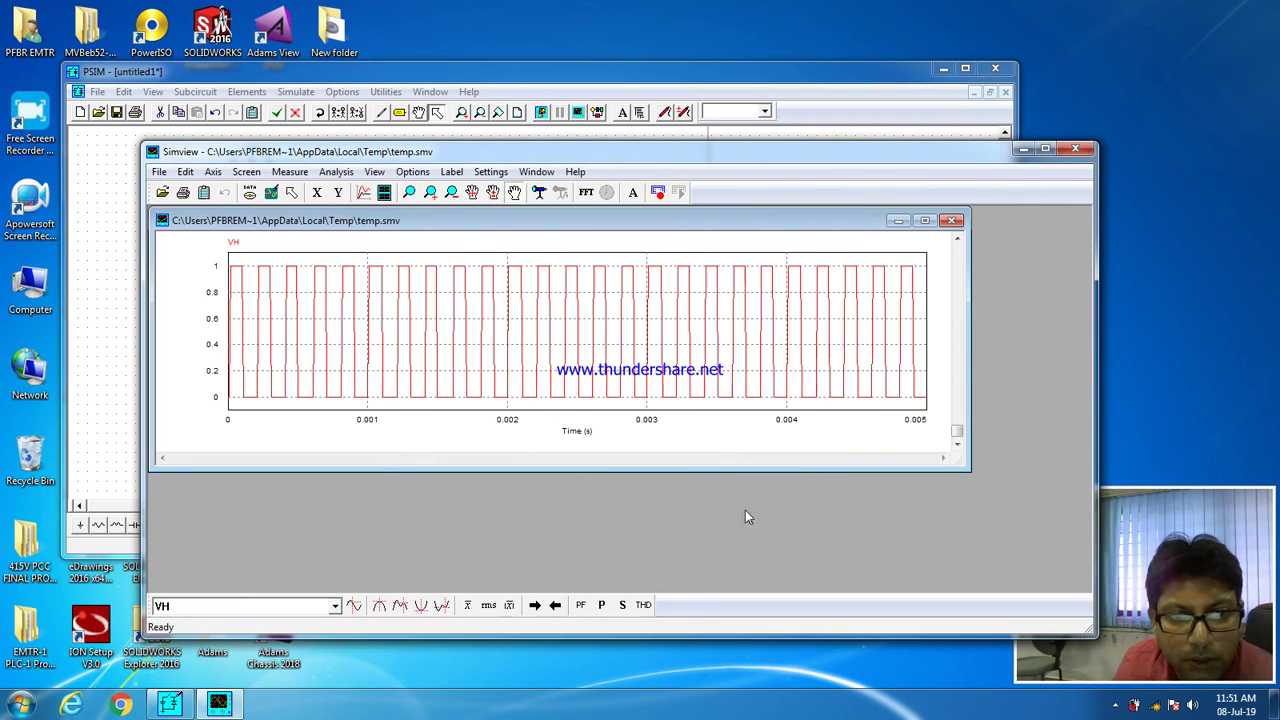
{"action": "left_click", "coordinate": [1075, 149]}
Step: Set total time to 0.00025 s, rerun, and plot VH
{"action": "double_click", "coordinate": [262, 166]}
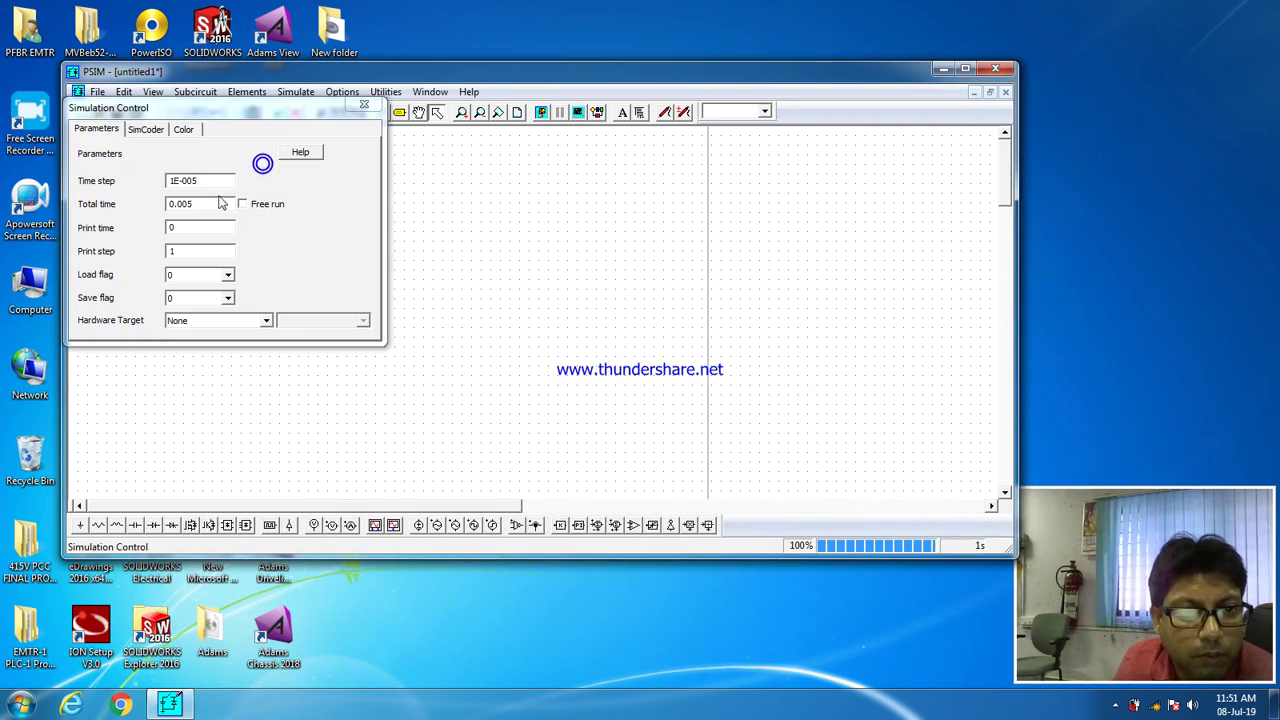
{"action": "left_click", "coordinate": [222, 203]}
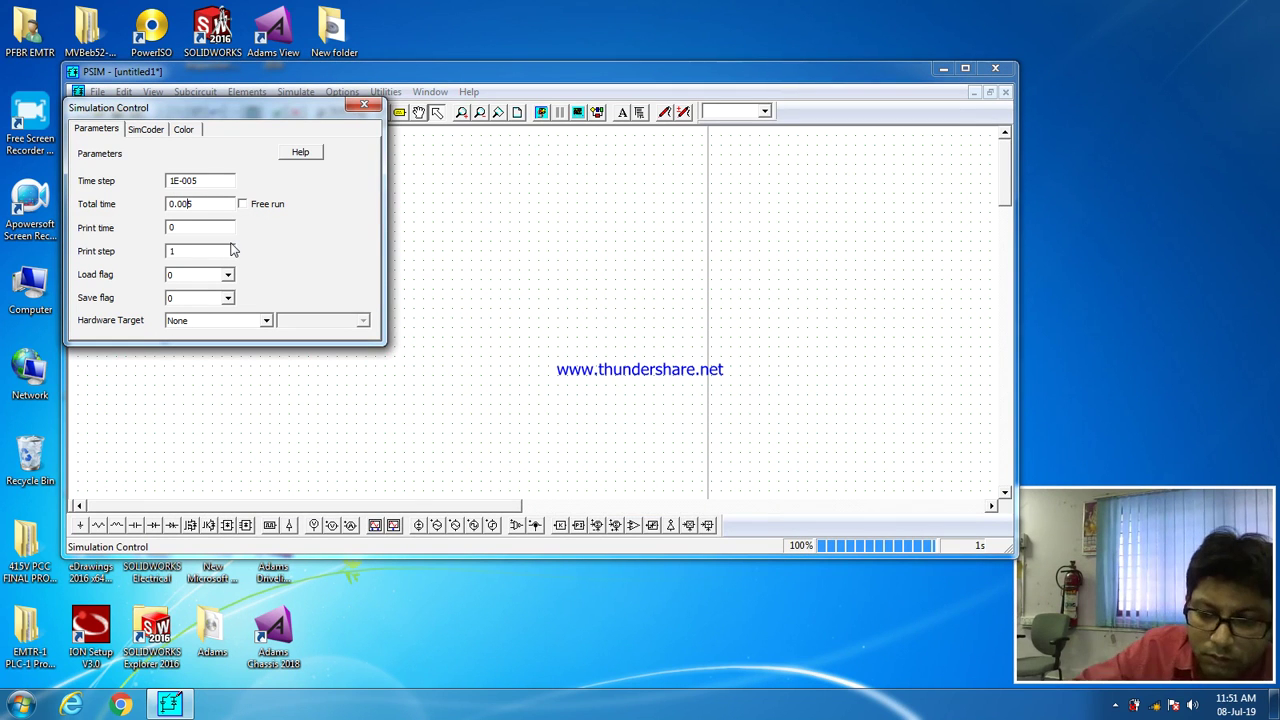
{"action": "type", "text": "02"}
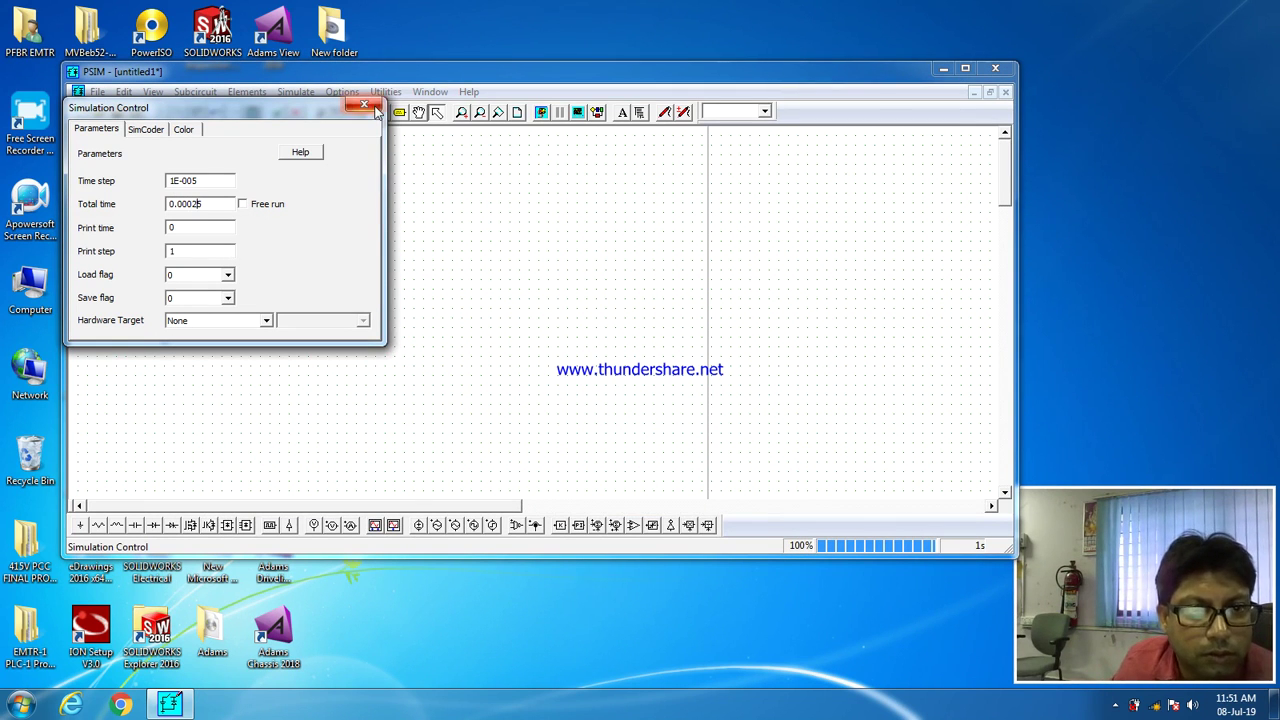
{"action": "left_click", "coordinate": [364, 106]}
{"action": "left_click", "coordinate": [541, 112]}
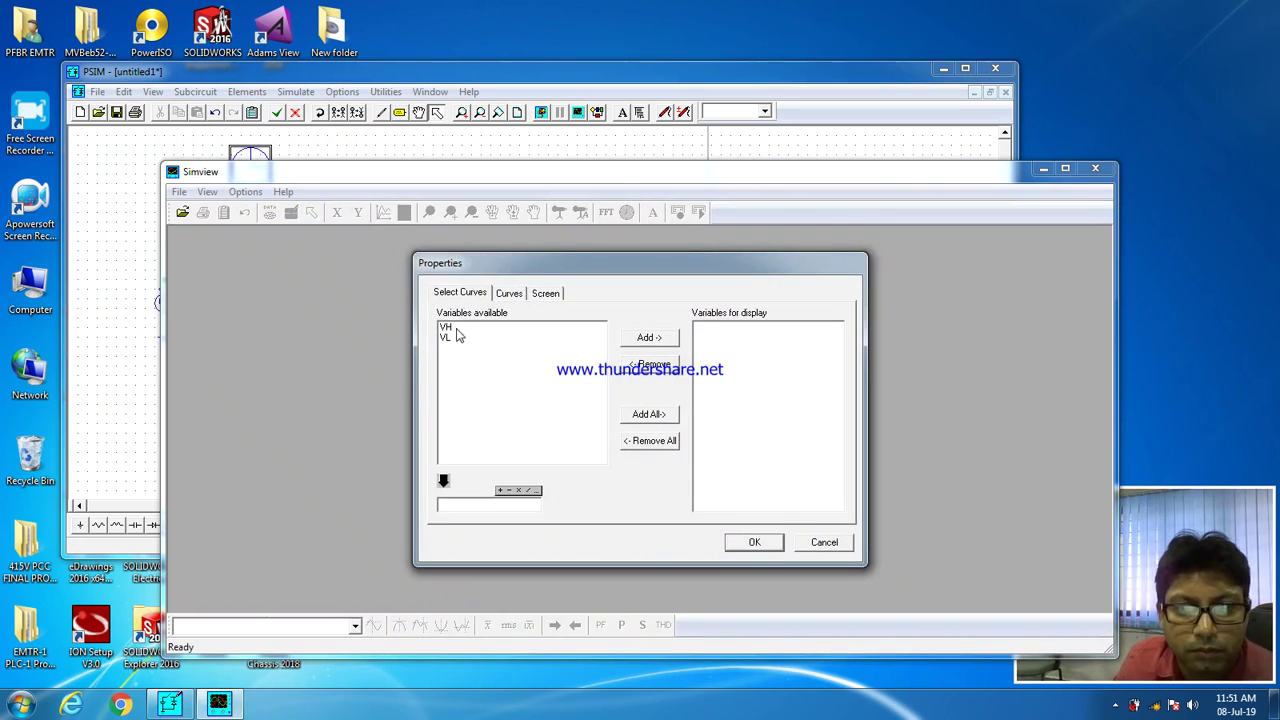
{"action": "double_click", "coordinate": [446, 327]}
{"action": "left_click", "coordinate": [752, 547]}
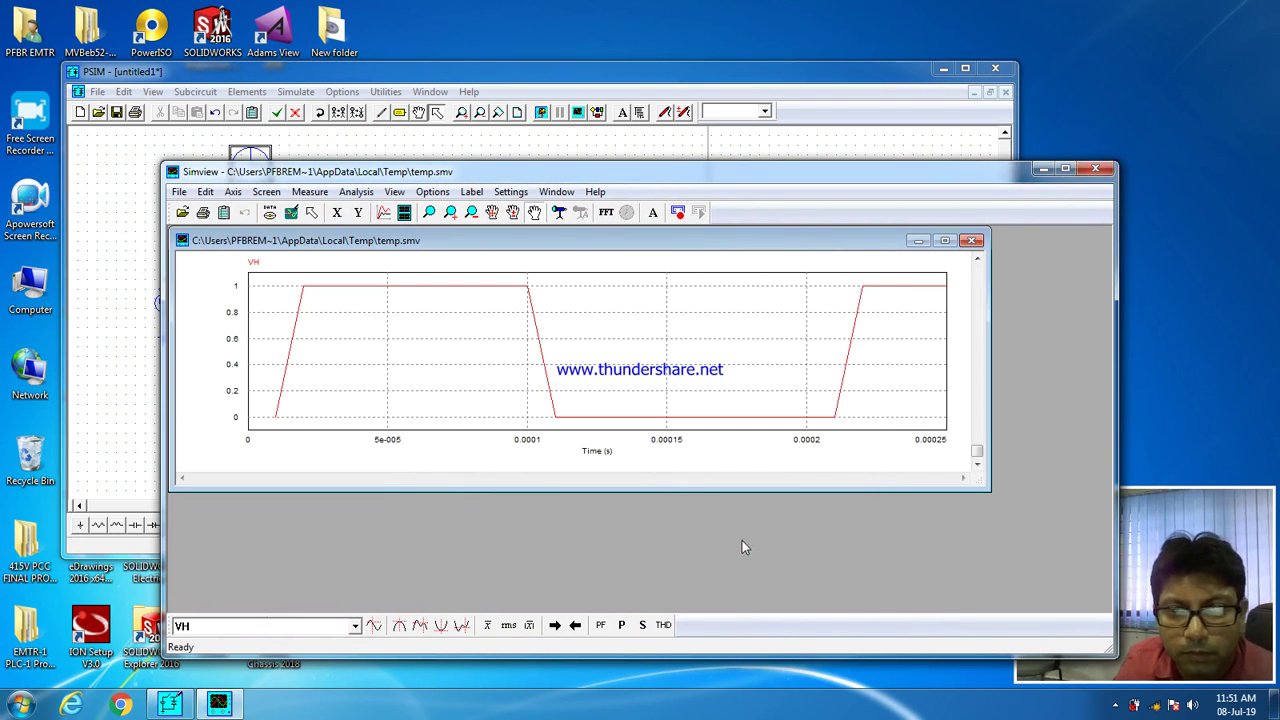
{"action": "left_click", "coordinate": [1095, 169]}
Step: Change total time to 0.0005 s, rerun, and plot VH
{"action": "double_click", "coordinate": [250, 165]}
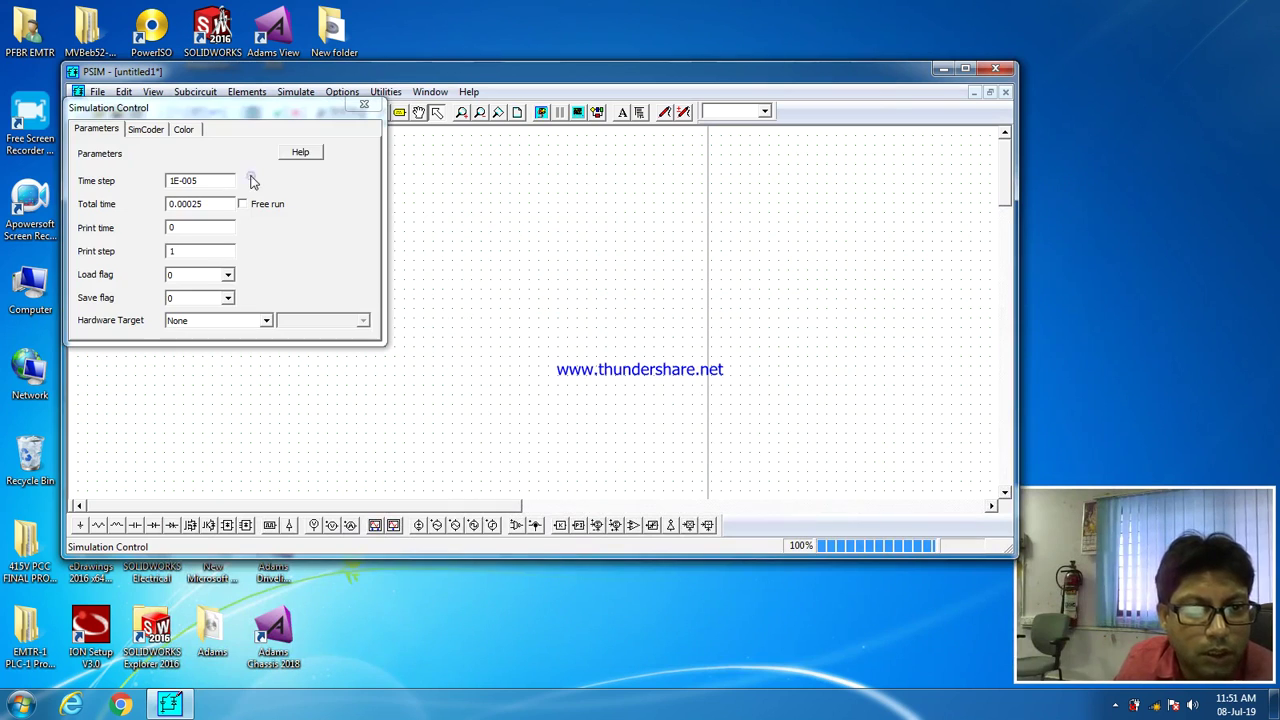
{"action": "left_click", "coordinate": [201, 204]}
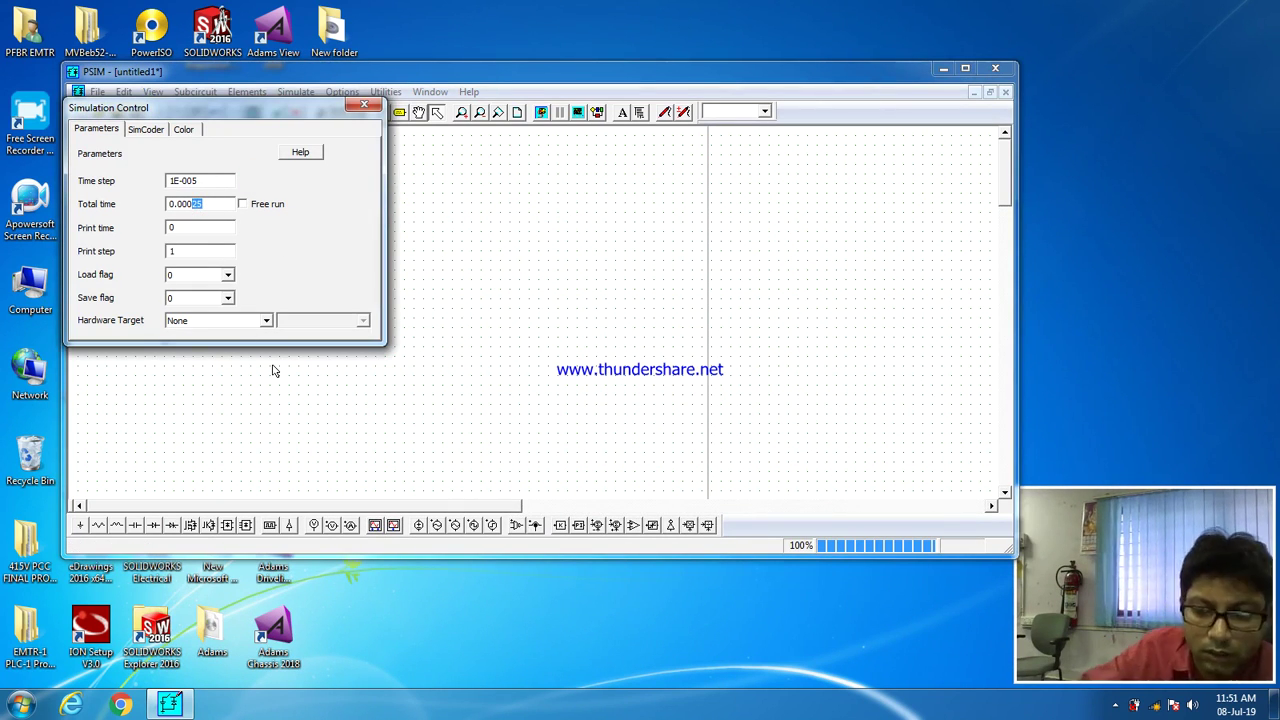
{"action": "type", "text": "5"}
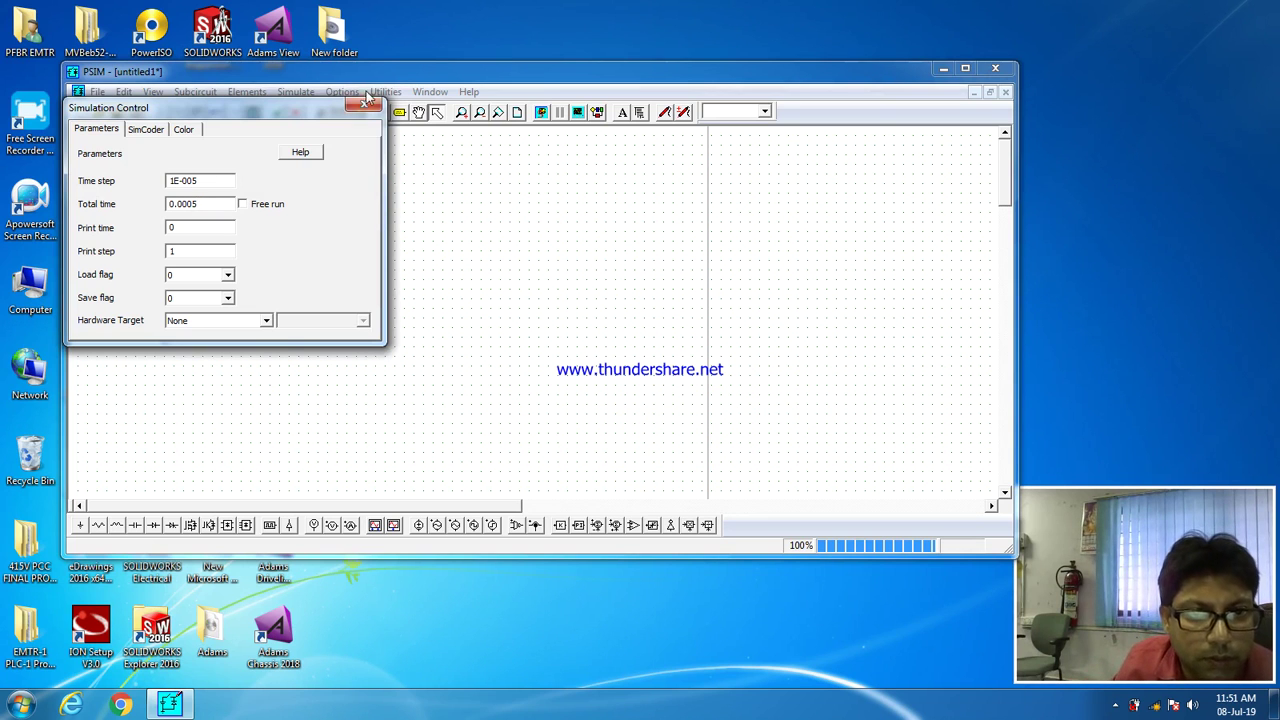
{"action": "left_click", "coordinate": [364, 103]}
{"action": "left_click", "coordinate": [541, 112]}
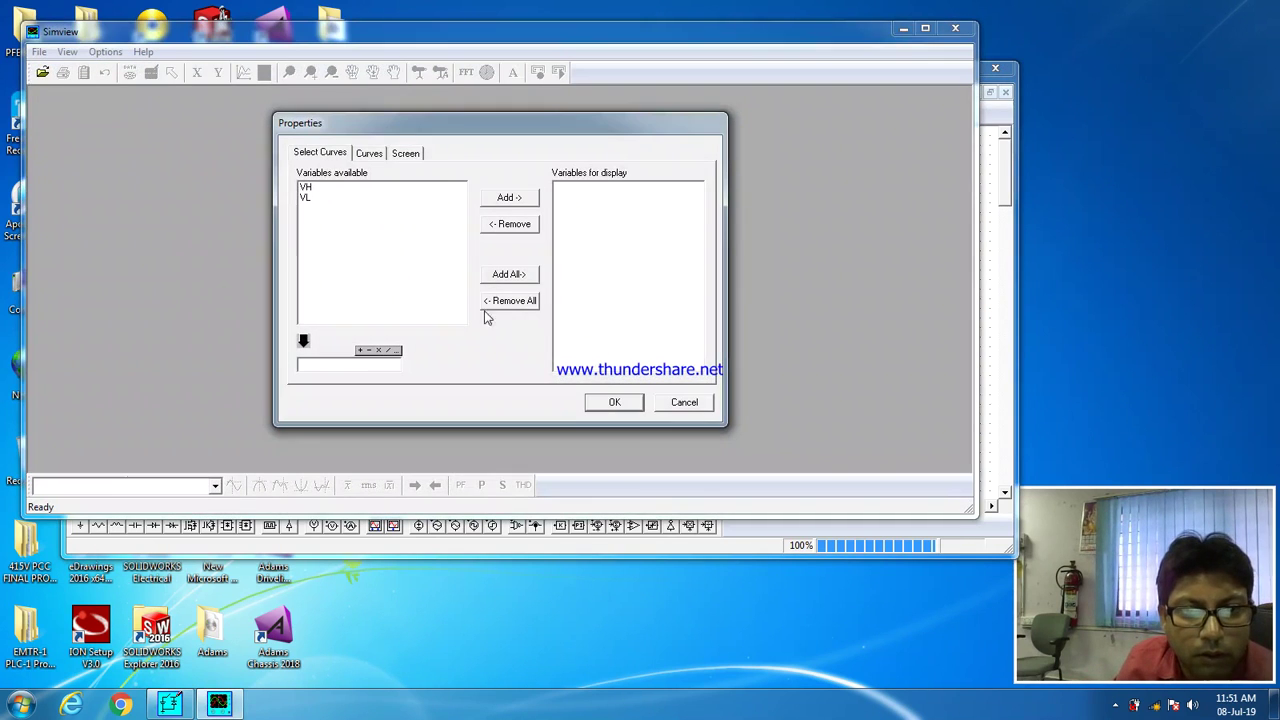
{"action": "double_click", "coordinate": [327, 188]}
{"action": "left_click", "coordinate": [609, 400]}
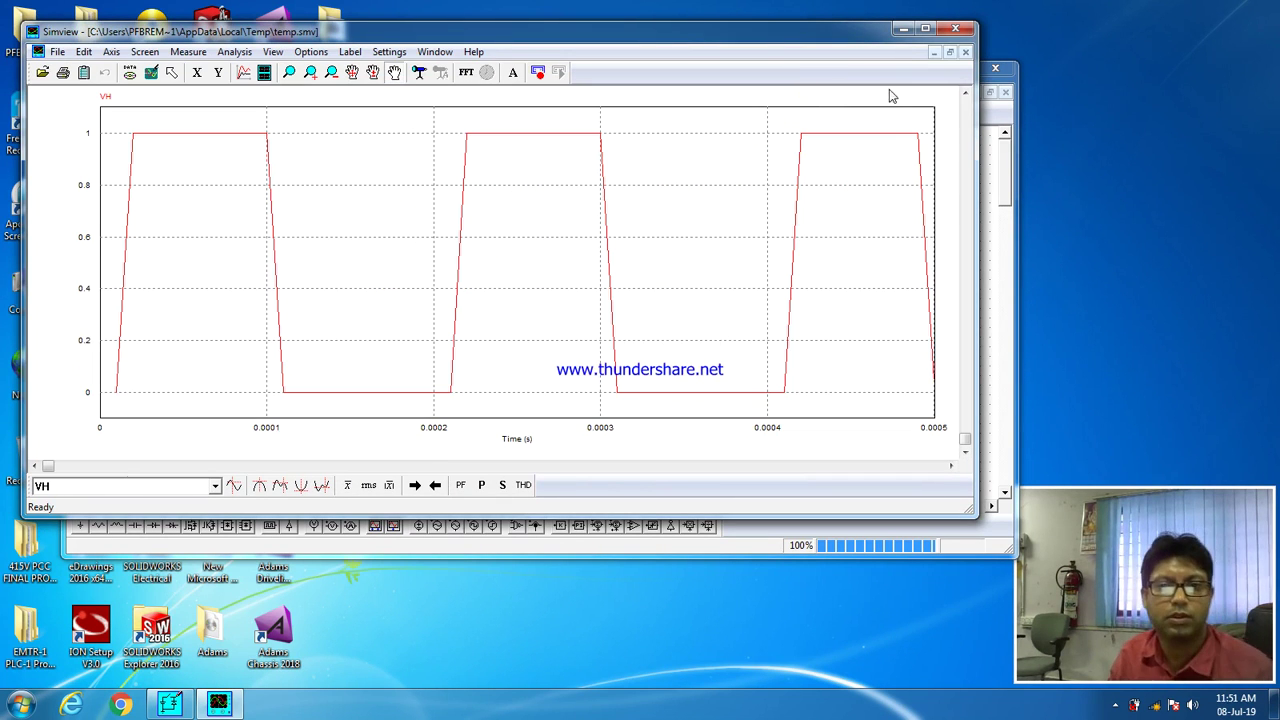
{"action": "left_click", "coordinate": [955, 31]}
Step: Change the total simulation time to 0.0007 s
{"action": "double_click", "coordinate": [268, 171]}
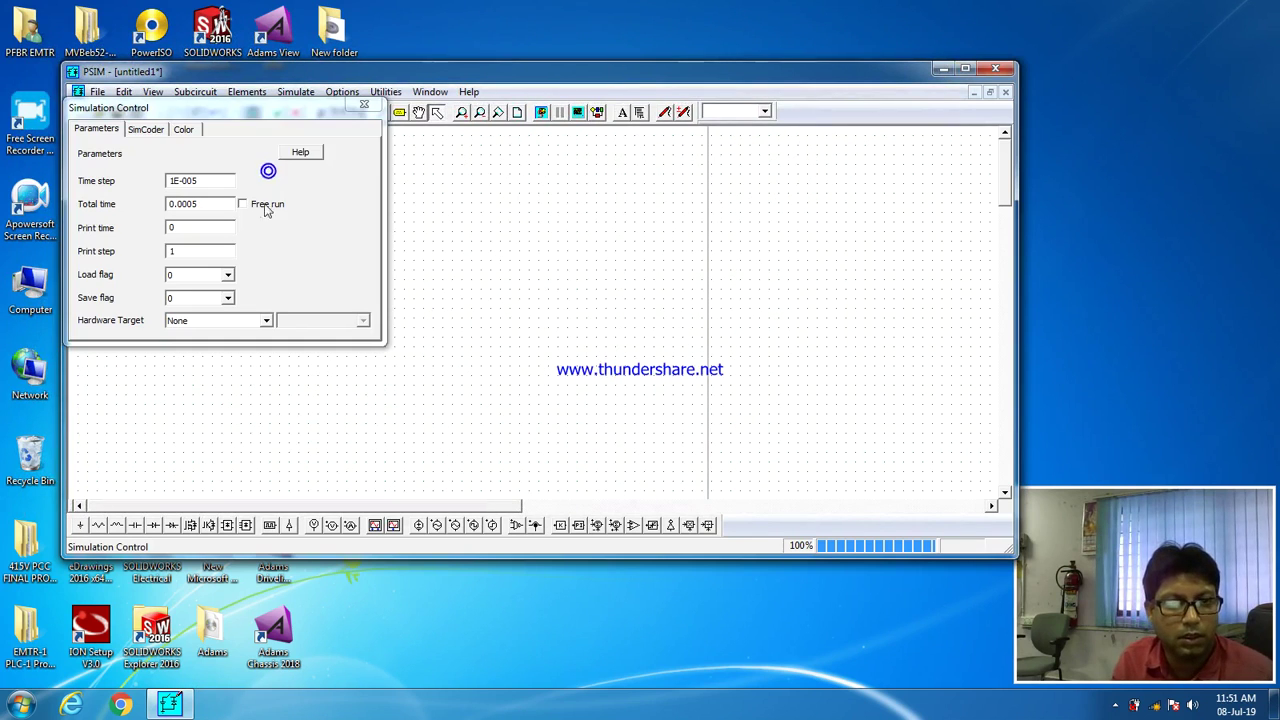
{"action": "left_click", "coordinate": [197, 204]}
{"action": "type", "text": "7"}
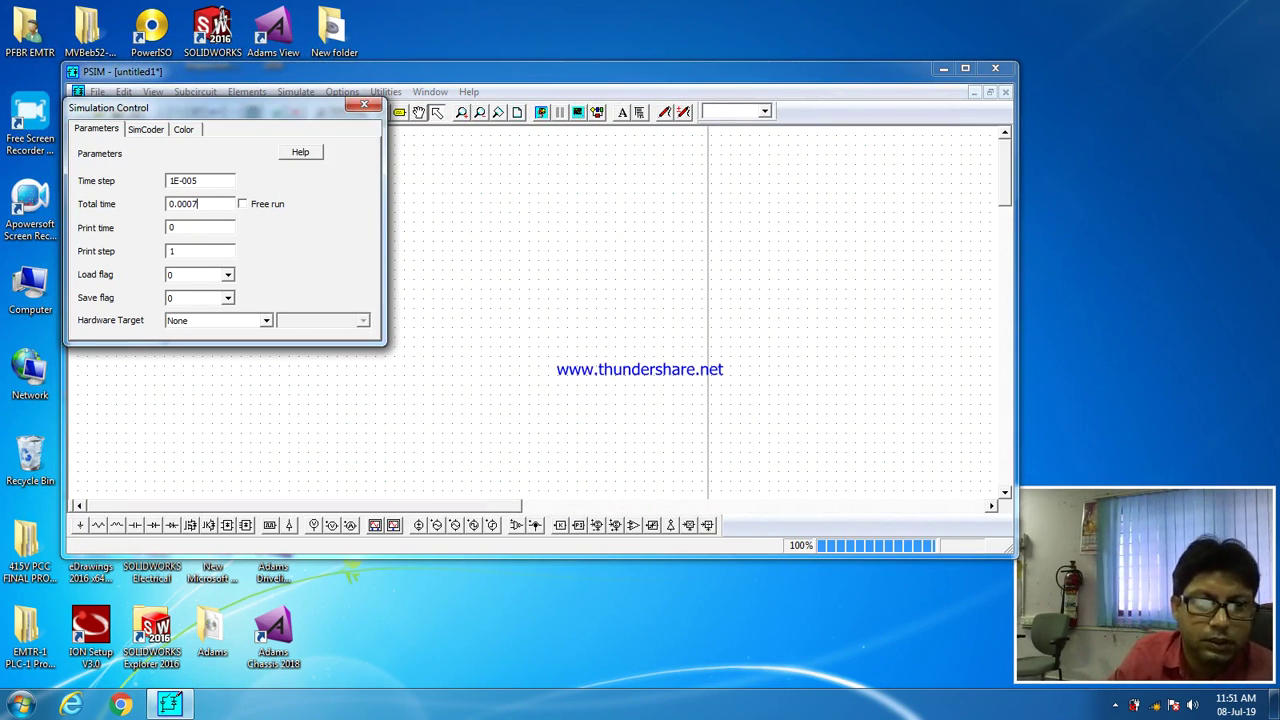
{"action": "left_click", "coordinate": [362, 105]}
Step: Run the simulation and plot VH enlarged in Simview
{"action": "left_click", "coordinate": [541, 112]}
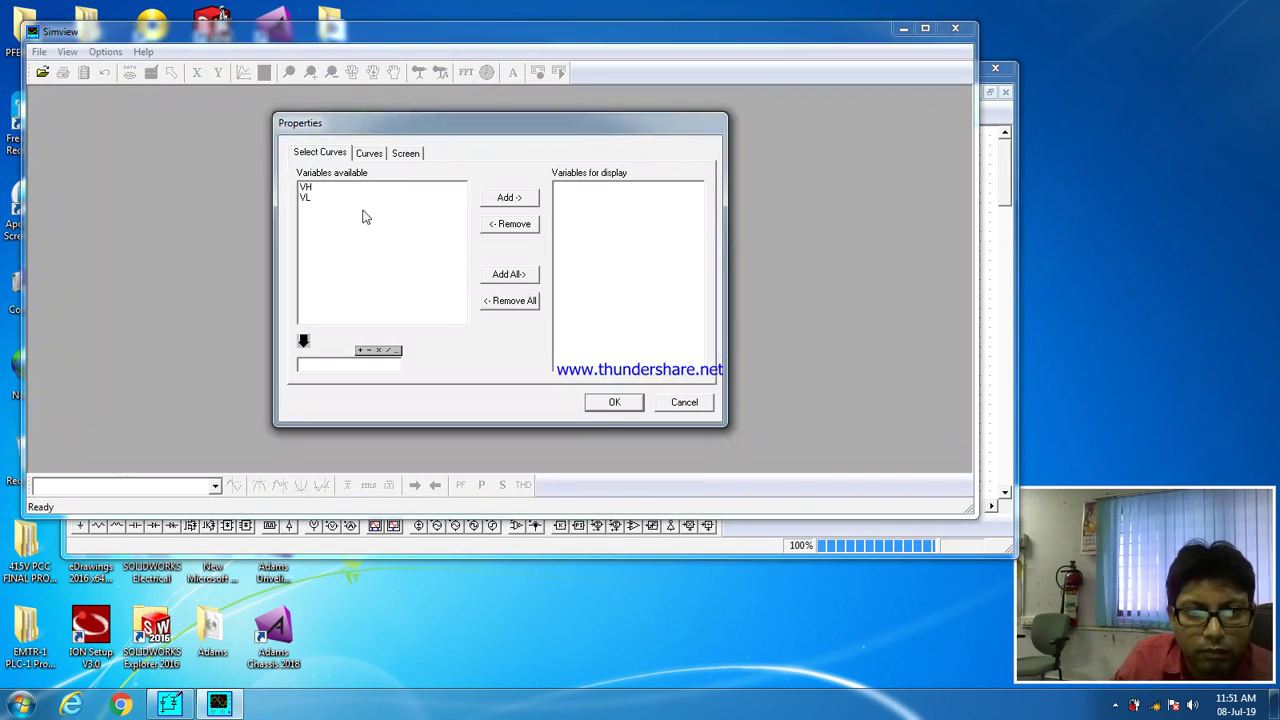
{"action": "left_click", "coordinate": [316, 188]}
{"action": "double_click", "coordinate": [312, 188]}
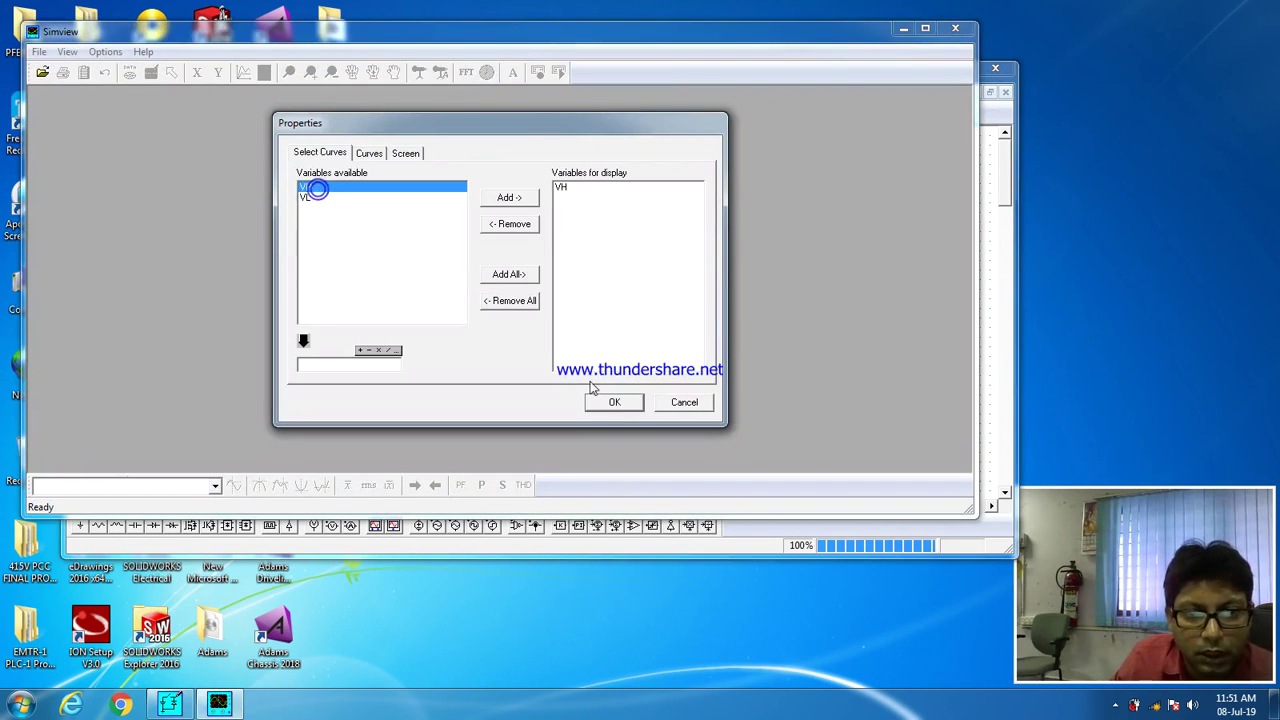
{"action": "left_click", "coordinate": [605, 401]}
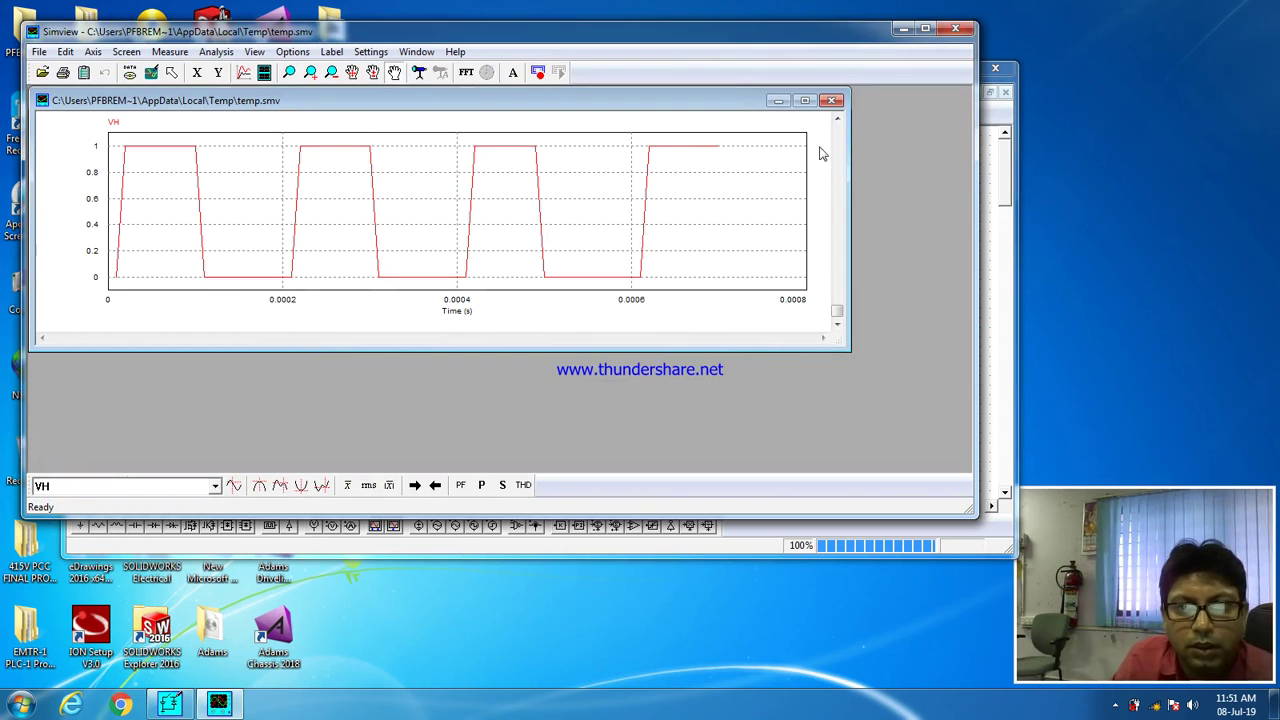
{"action": "left_click", "coordinate": [804, 100]}
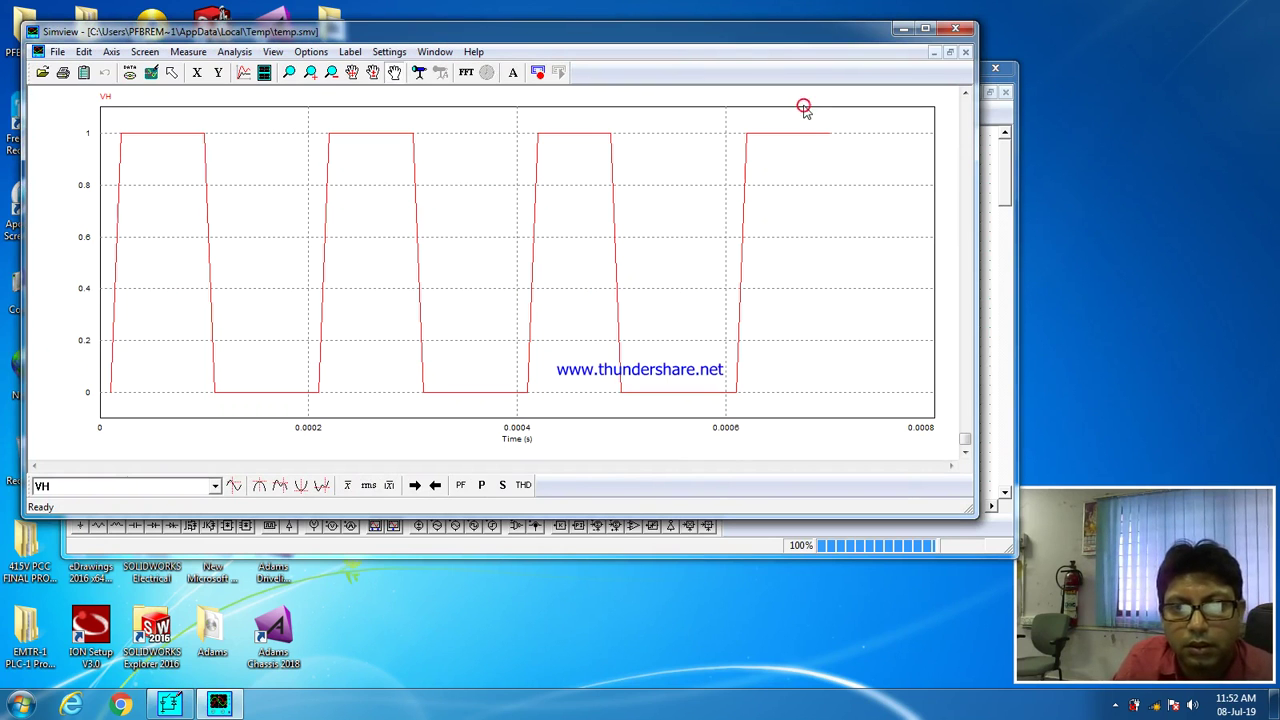
Step: Close Simview and set the total simulation time to 0.0008 s
{"action": "left_click", "coordinate": [955, 28]}
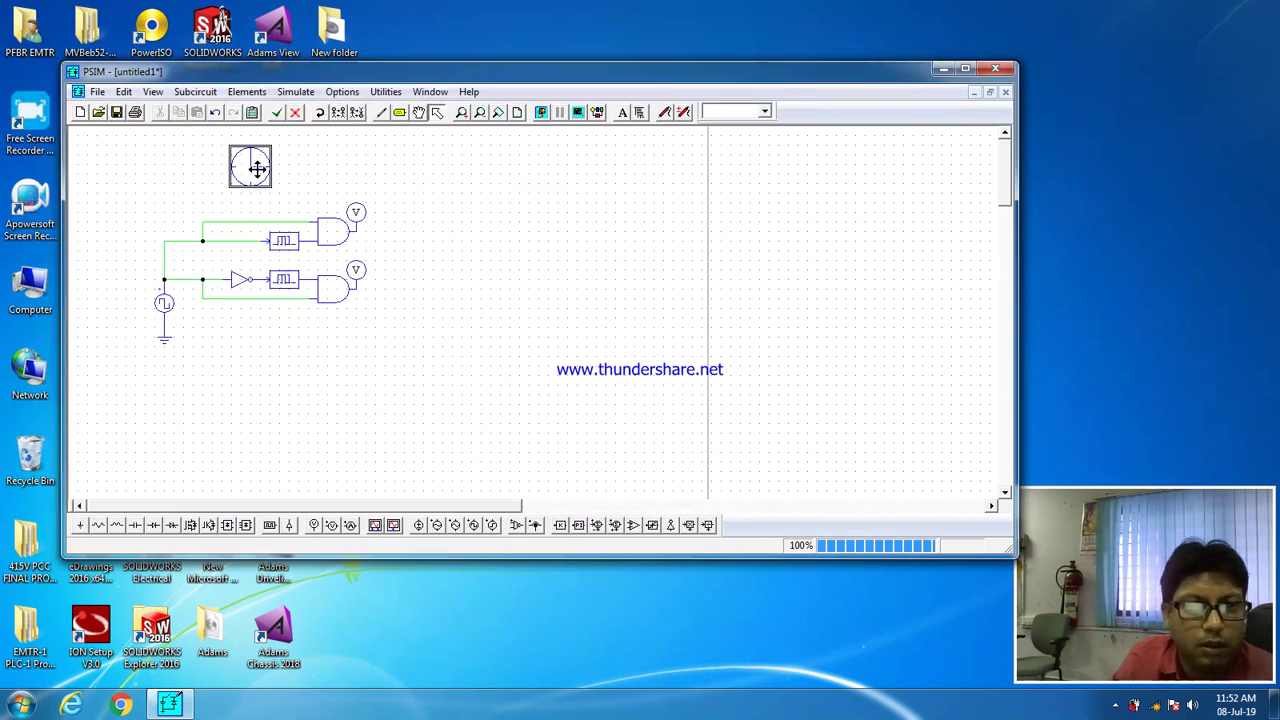
{"action": "double_click", "coordinate": [248, 166]}
{"action": "left_click_drag", "start_coordinate": [222, 203], "coordinate": [194, 203]}
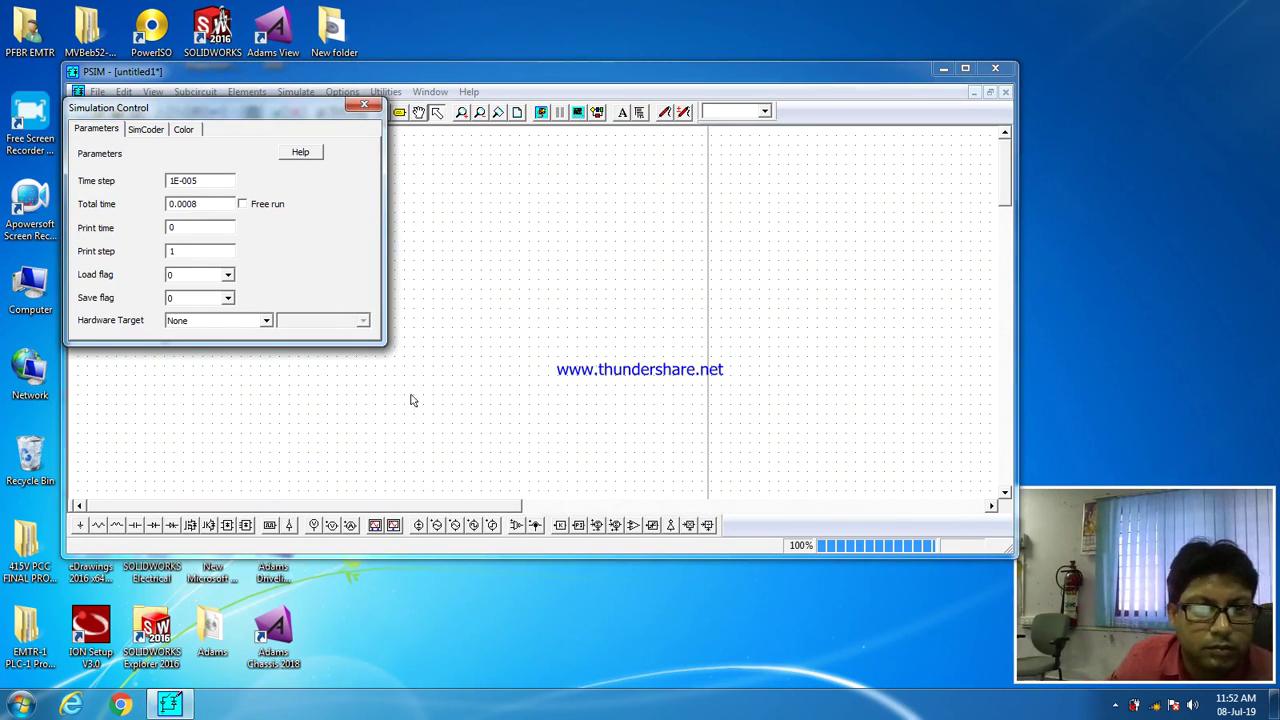
{"action": "left_click", "coordinate": [364, 104]}
Step: Run the simulation and plot VH and VL together, enlarged
{"action": "left_click", "coordinate": [541, 113]}
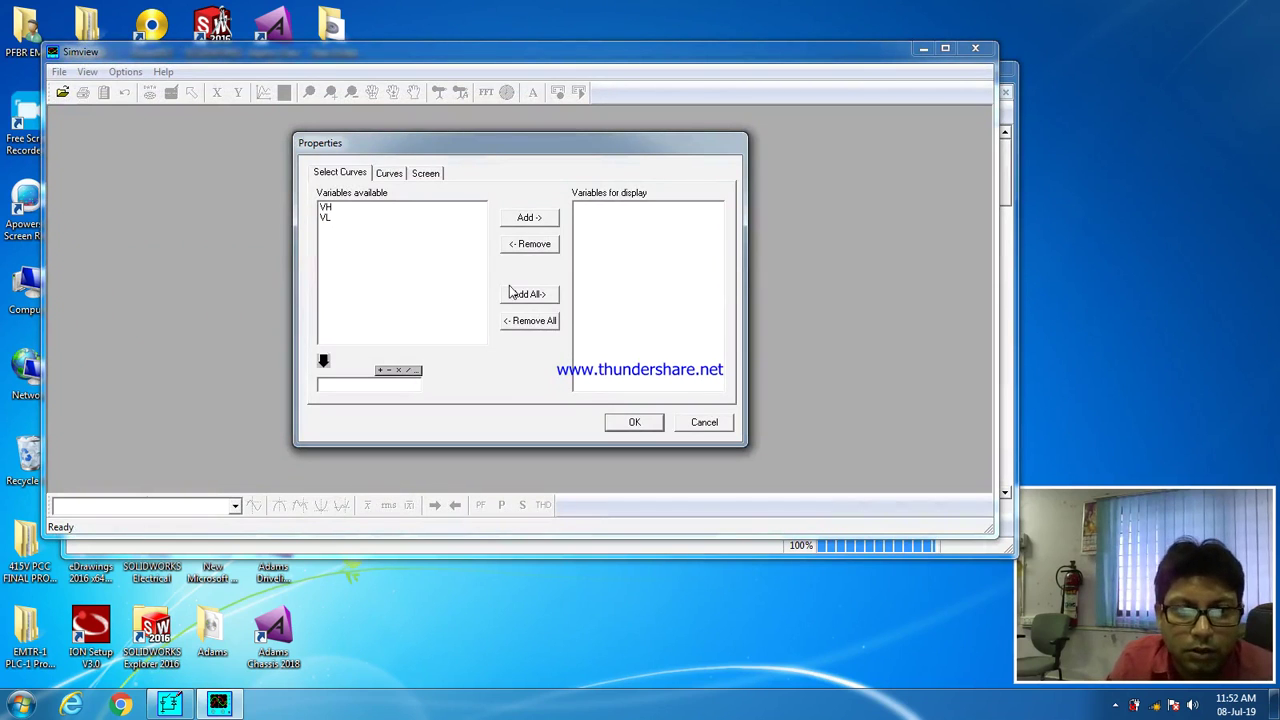
{"action": "left_click", "coordinate": [515, 293]}
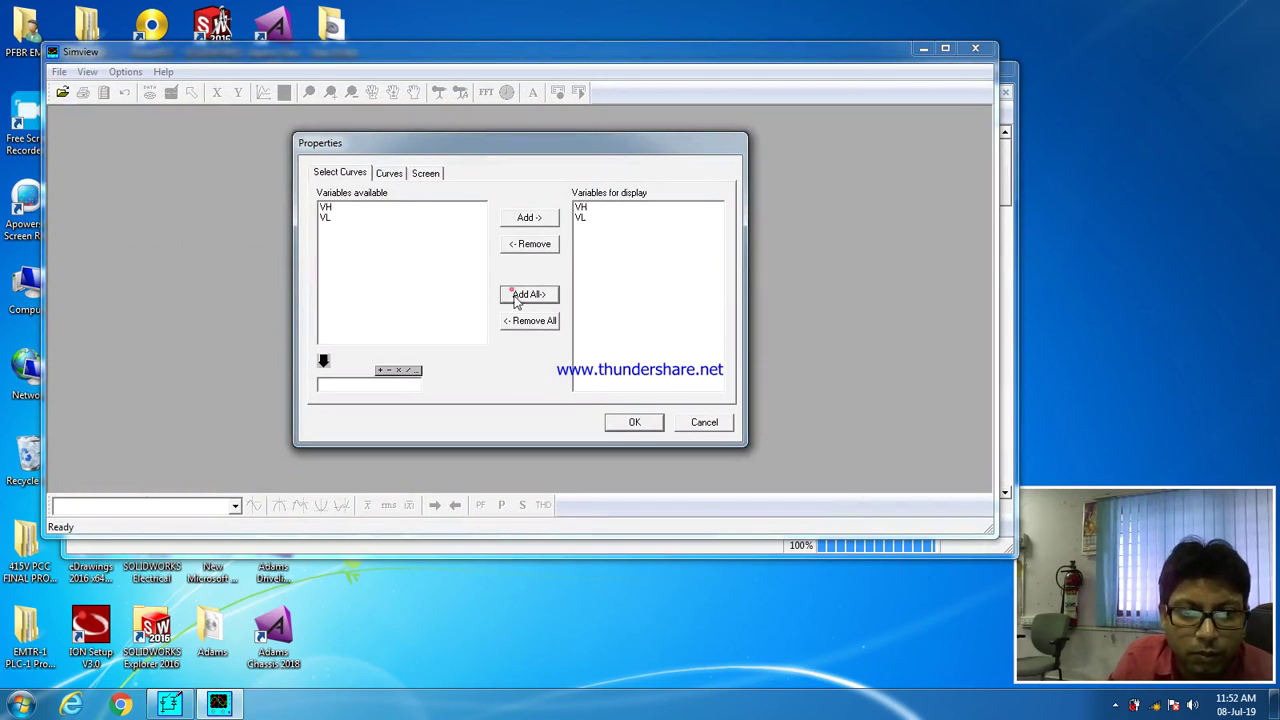
{"action": "left_click", "coordinate": [624, 420]}
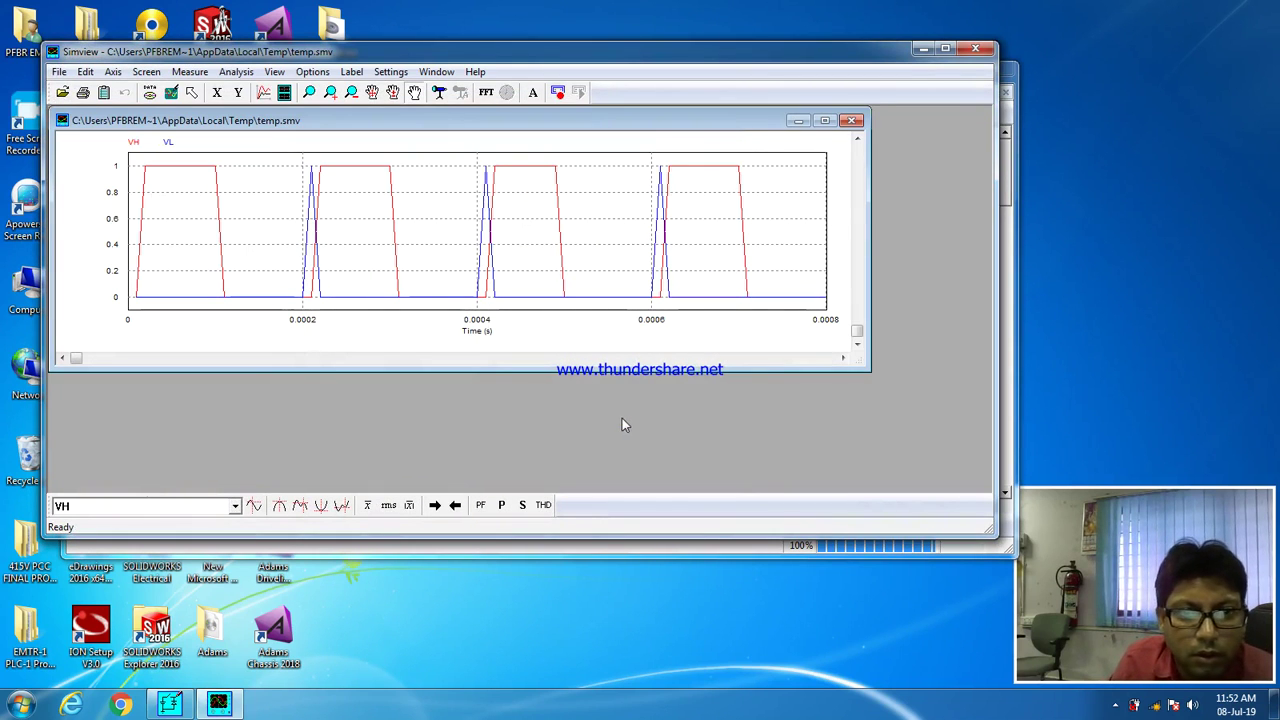
{"action": "left_click", "coordinate": [826, 121]}
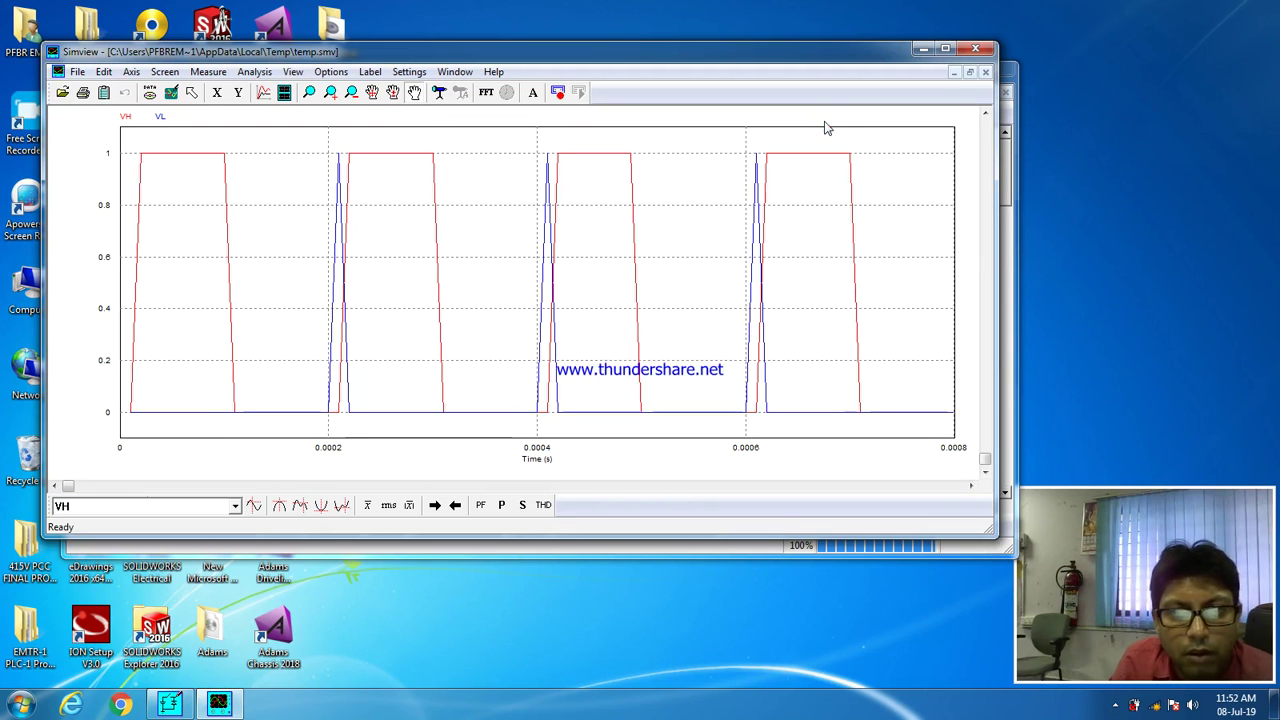
{"action": "left_click", "coordinate": [976, 49]}
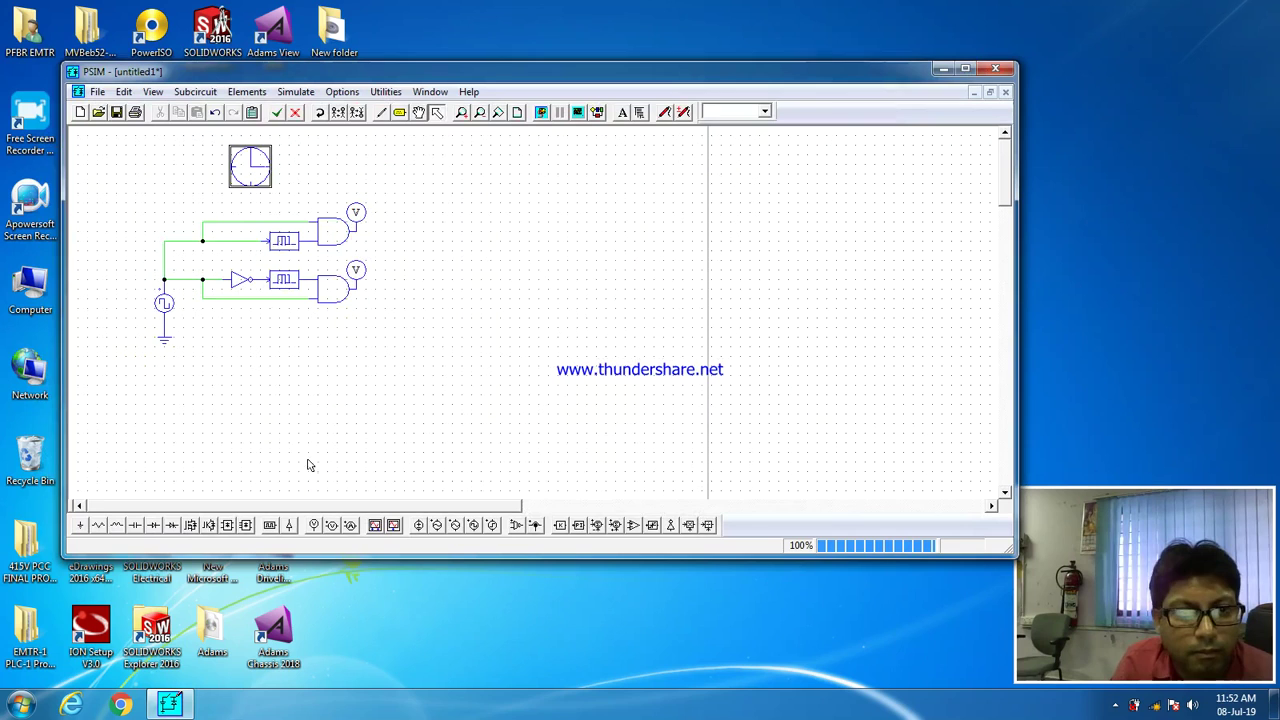
Step: Check the lower delay block, then replace the AND gate's source wire with one from the inverter output
{"action": "double_click", "coordinate": [288, 284]}
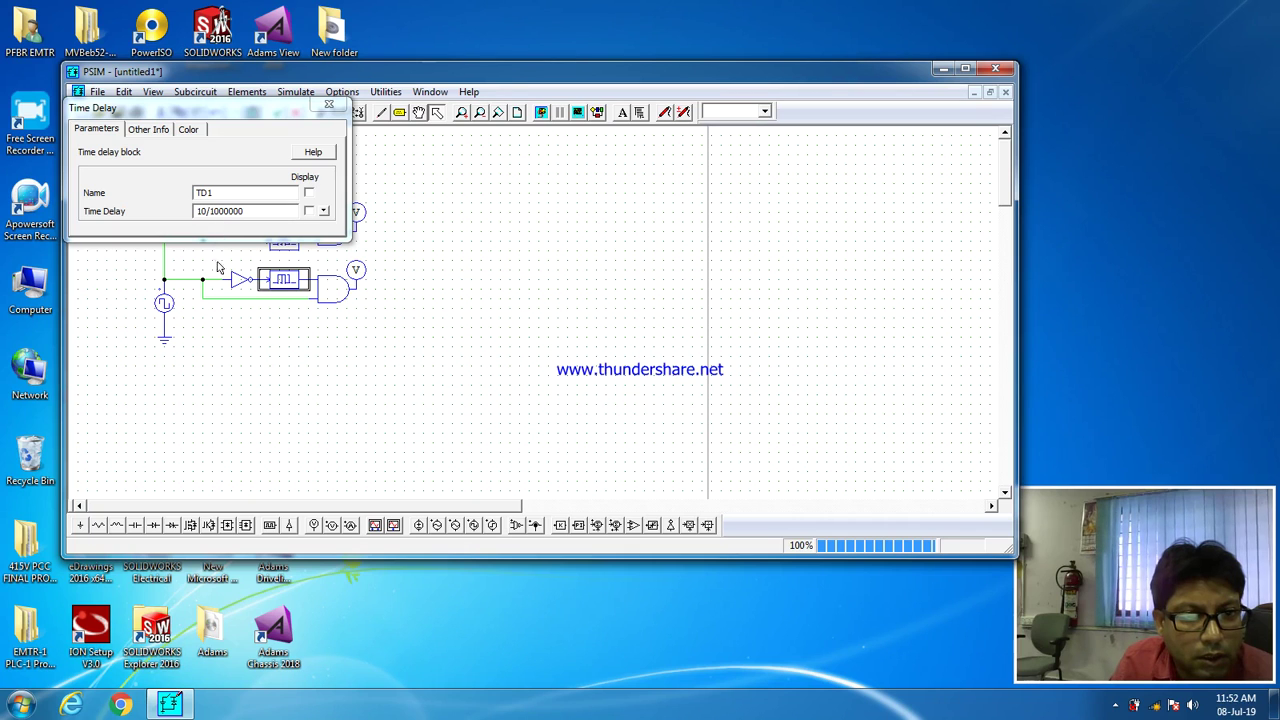
{"action": "left_click", "coordinate": [329, 104]}
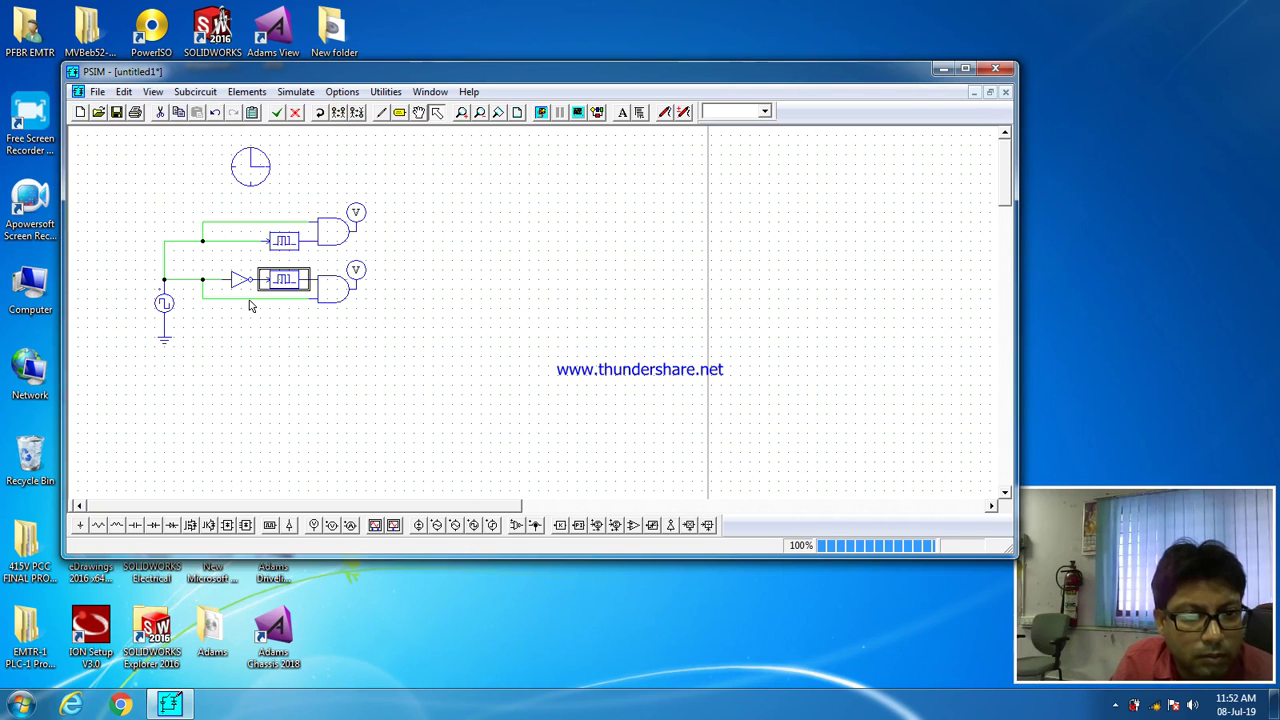
{"action": "left_click", "coordinate": [251, 298]}
{"action": "key", "text": "Delete"}
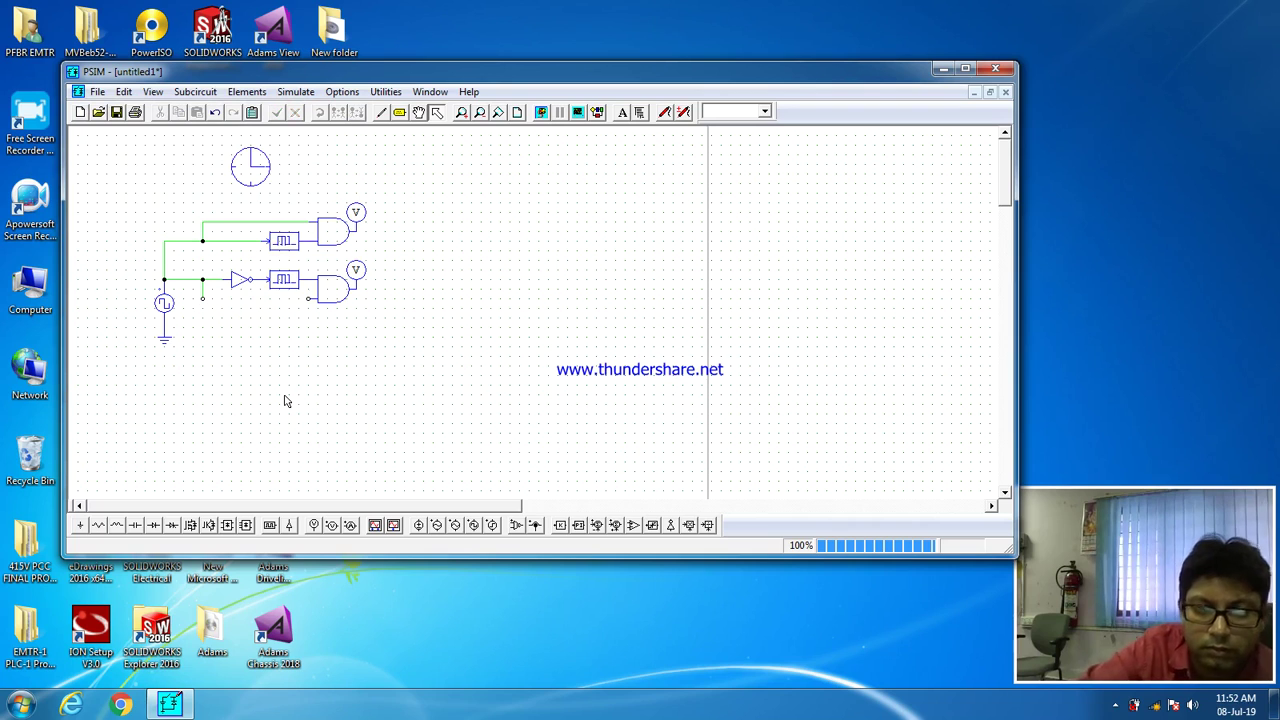
{"action": "left_click", "coordinate": [381, 111]}
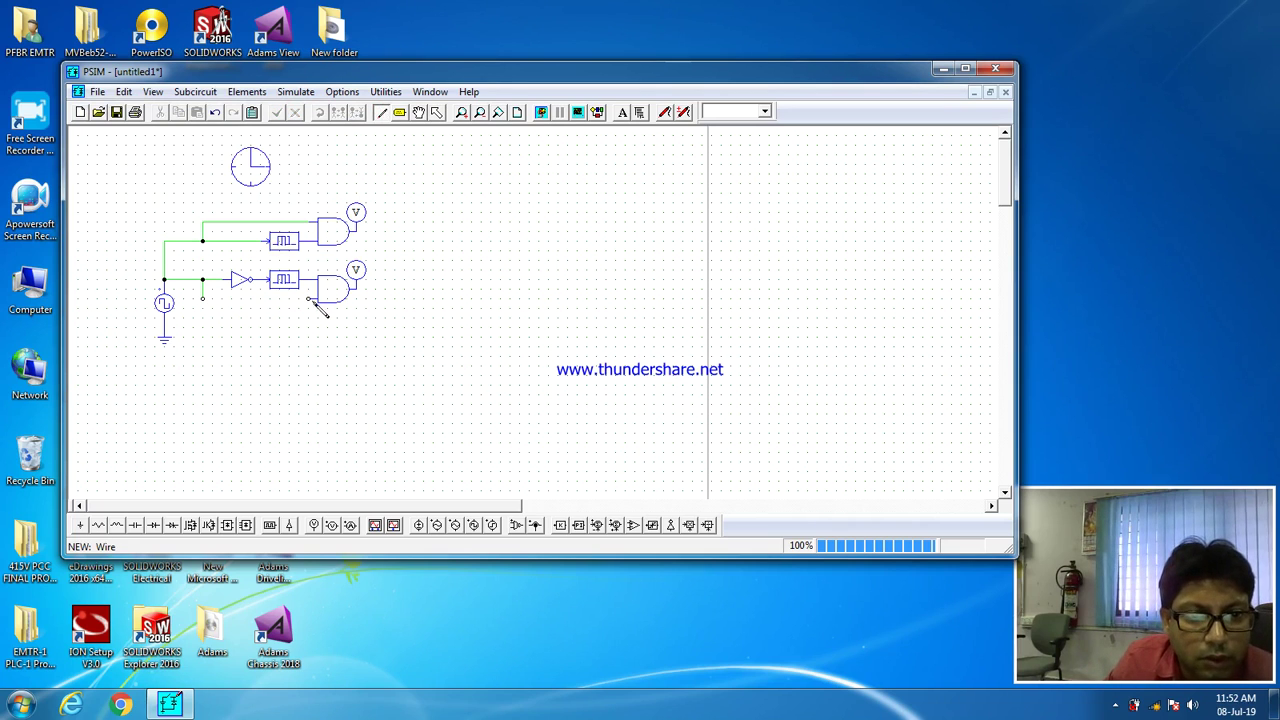
{"action": "left_click_drag", "start_coordinate": [310, 298], "coordinate": [260, 279]}
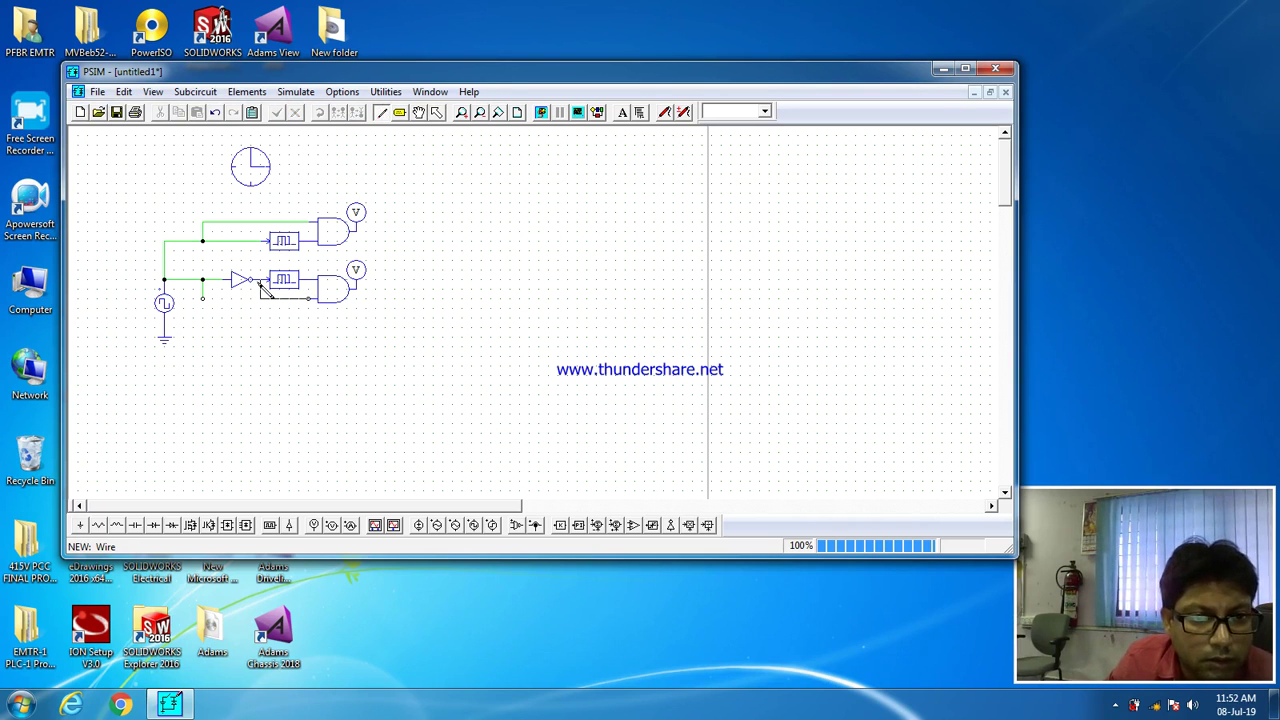
{"action": "left_click", "coordinate": [437, 112]}
Step: Run the simulation and plot both VH and VL in a maximized Simview window
{"action": "left_click", "coordinate": [540, 112]}
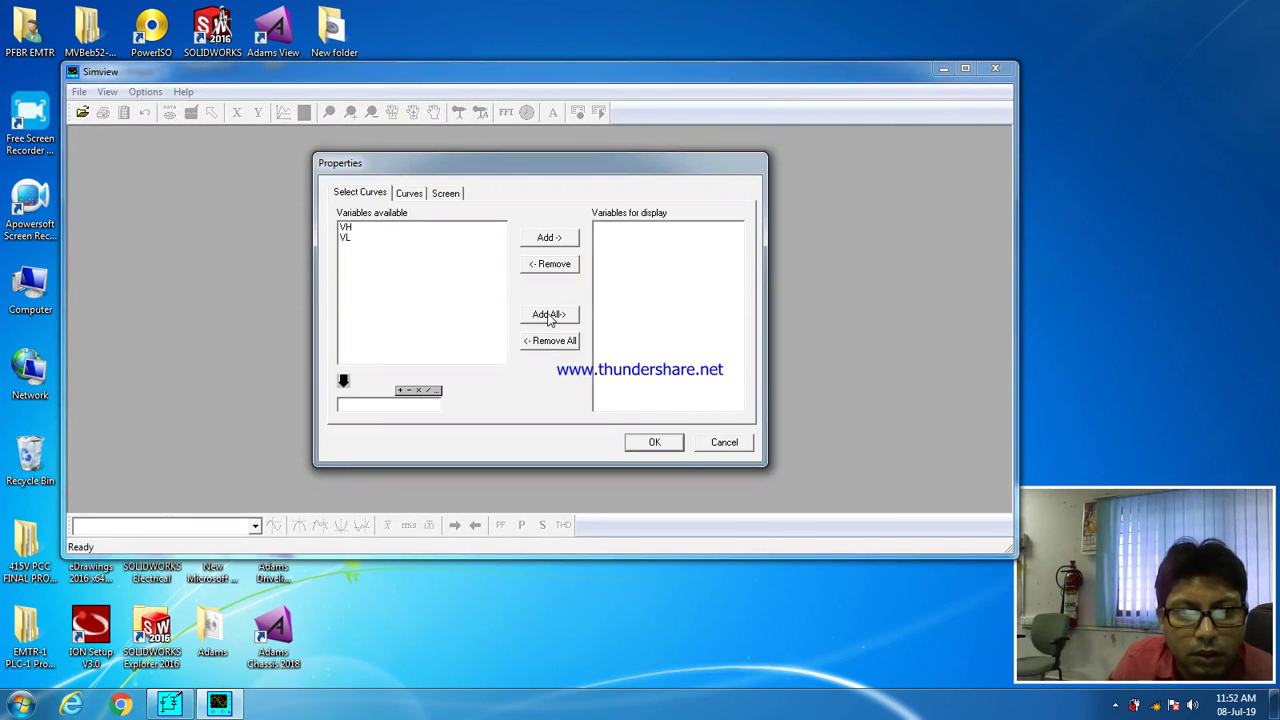
{"action": "left_click", "coordinate": [548, 316]}
{"action": "left_click", "coordinate": [654, 442]}
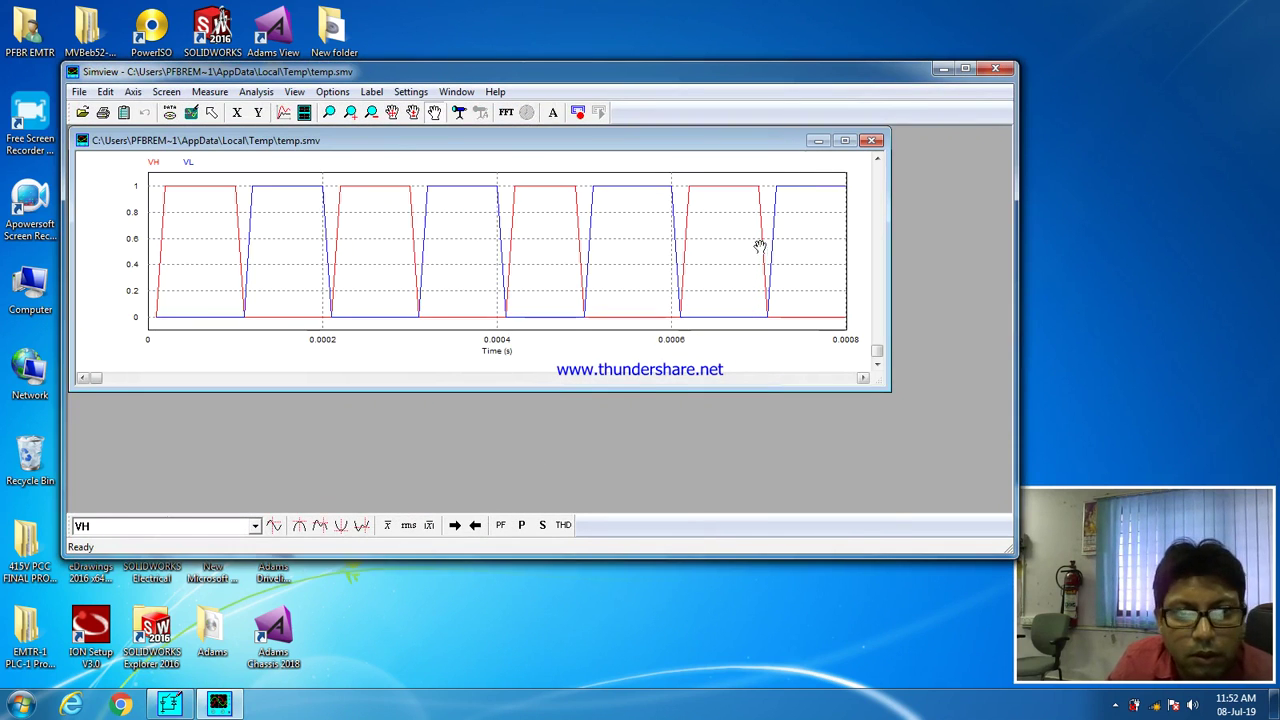
{"action": "left_click", "coordinate": [845, 140]}
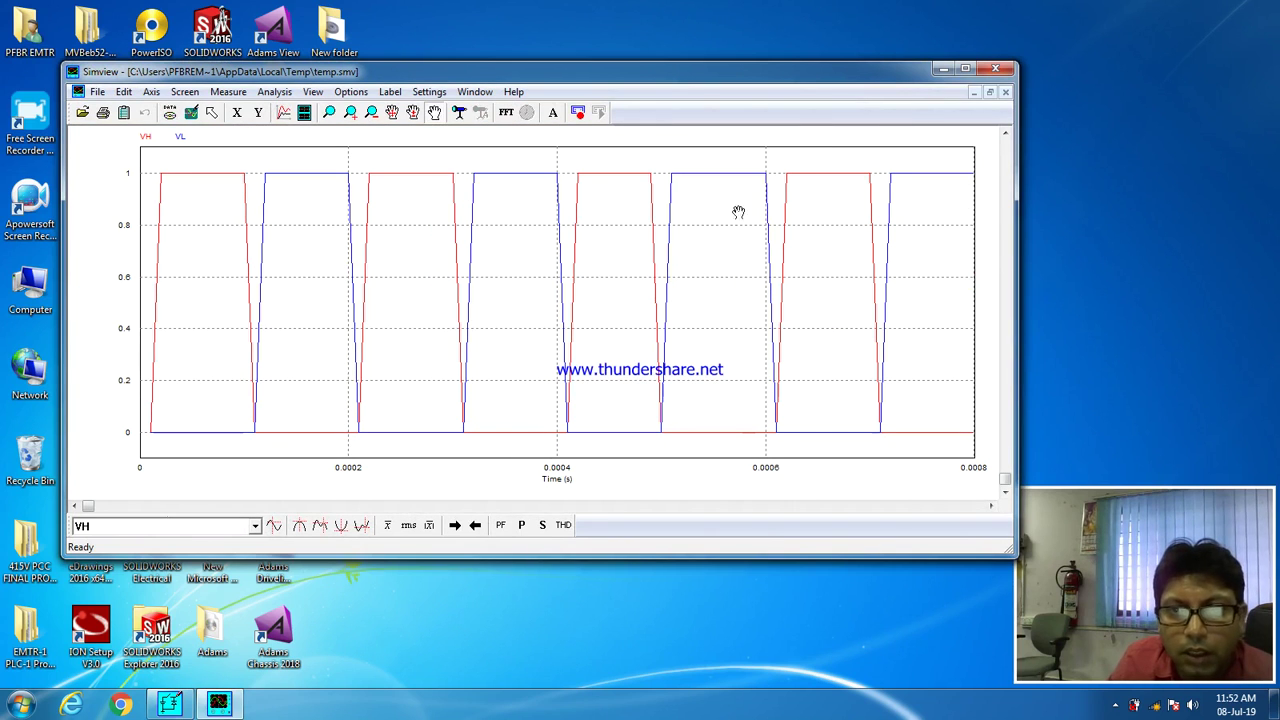
Step: Measure the VH and VL edges near 0.0003 s to check the dead time, then close Simview
{"action": "left_click", "coordinate": [459, 112]}
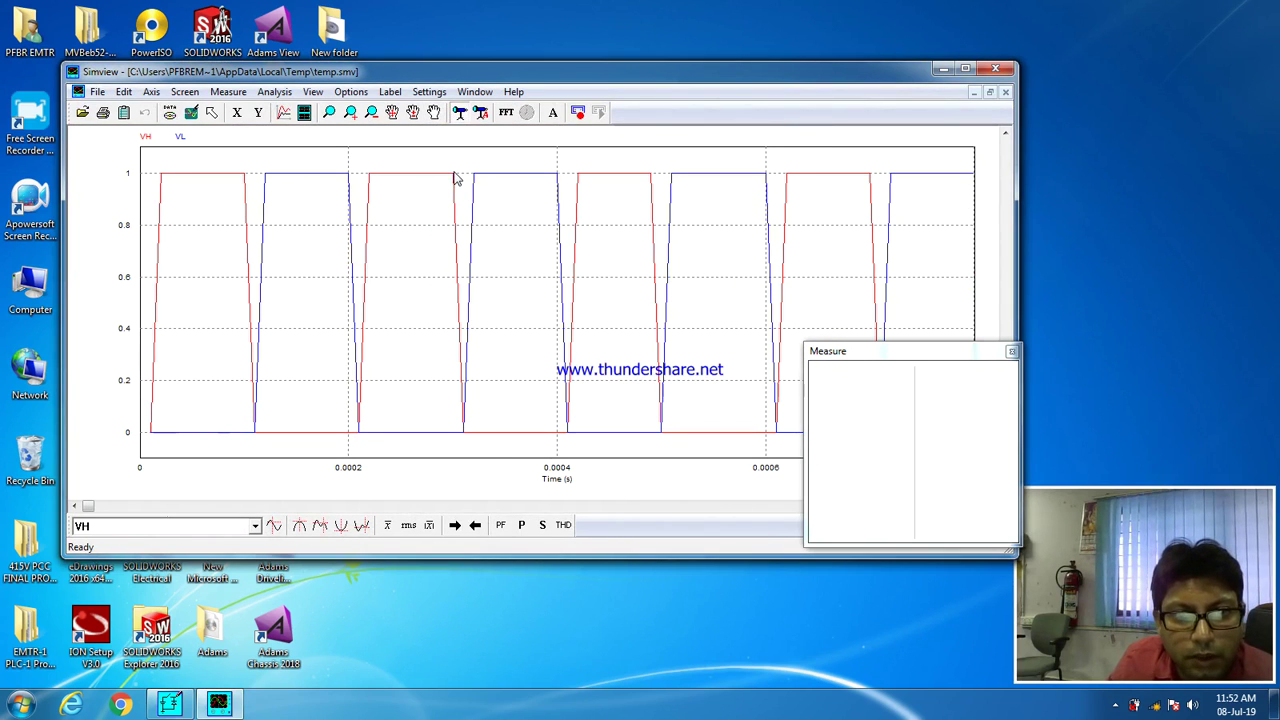
{"action": "left_click", "coordinate": [455, 180]}
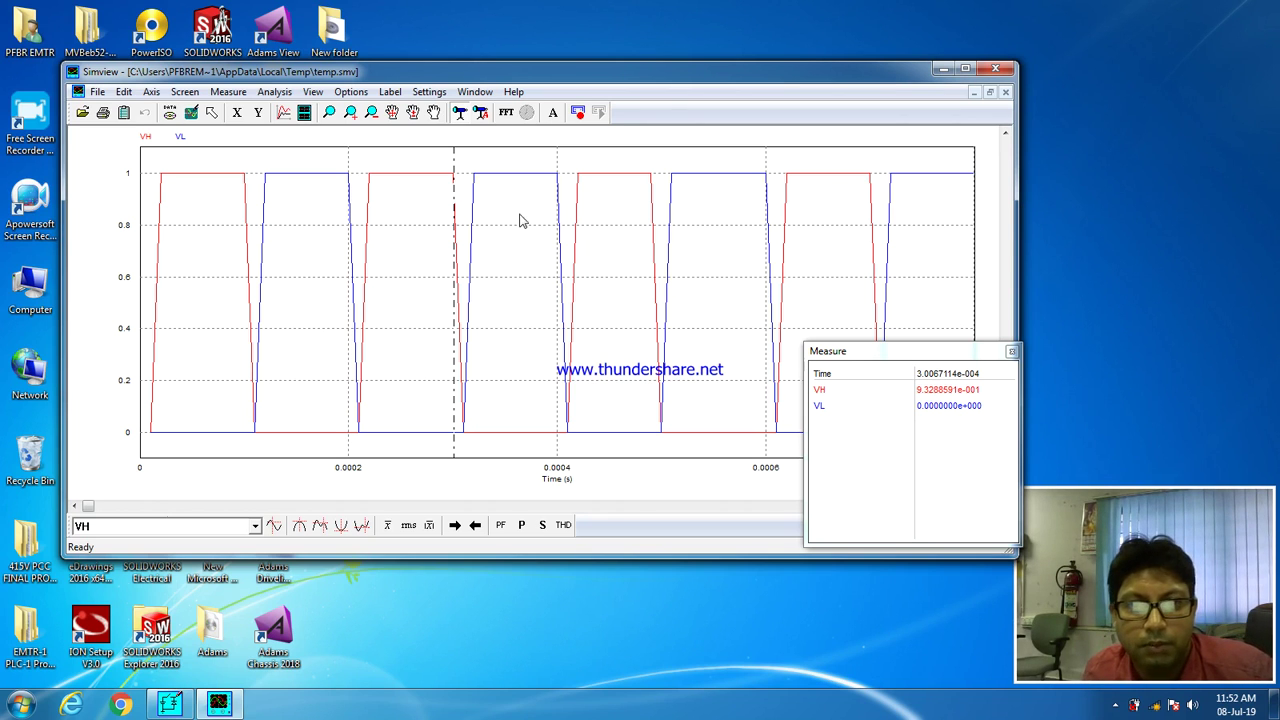
{"action": "left_click", "coordinate": [477, 182]}
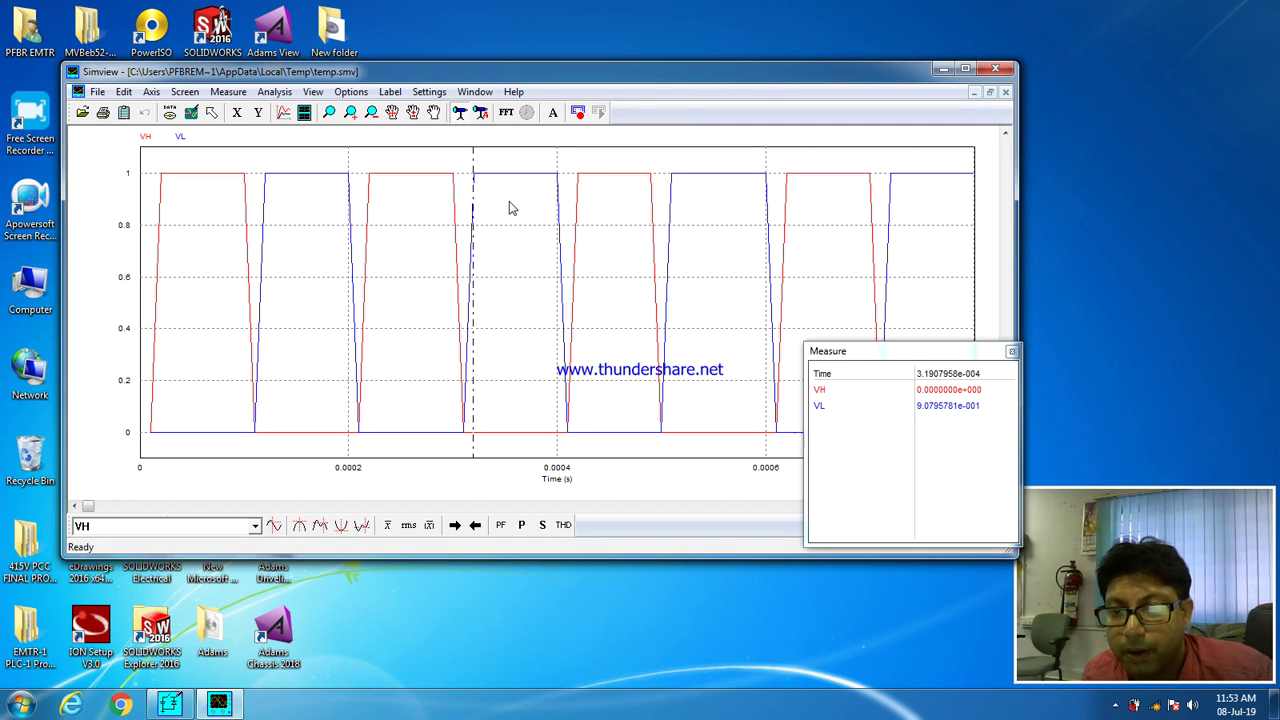
{"action": "left_click", "coordinate": [996, 71]}
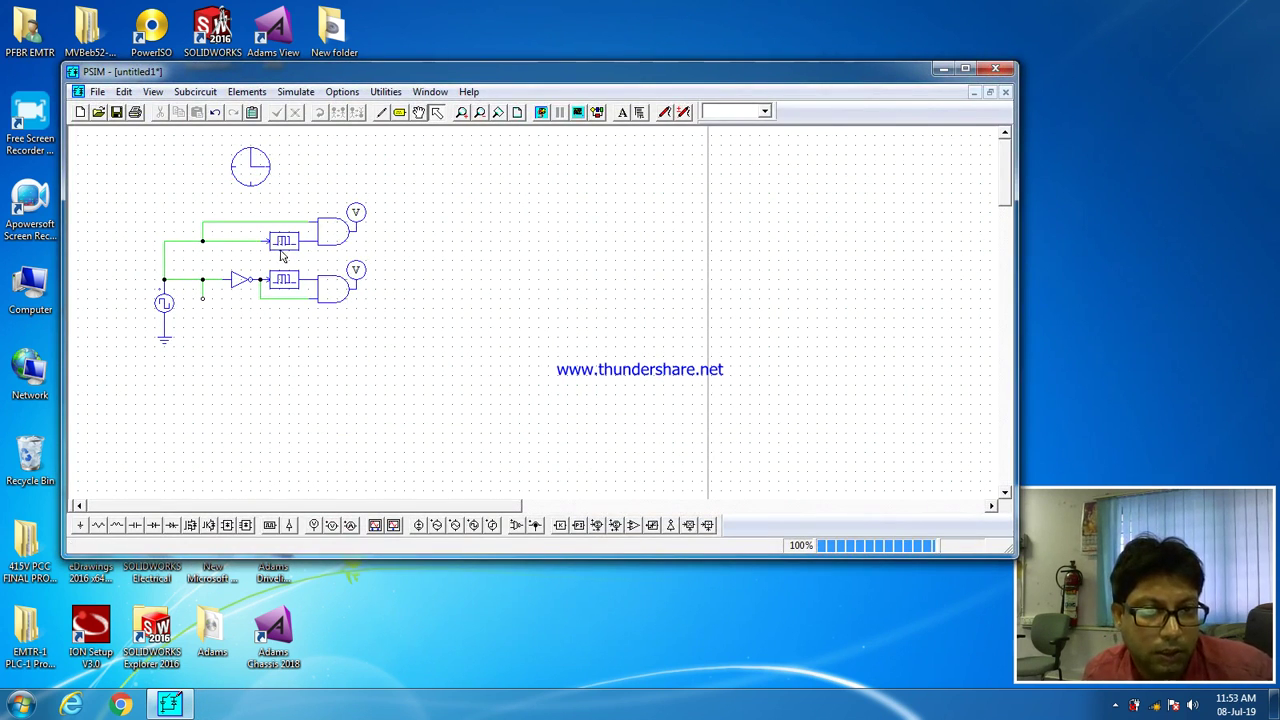
Step: Edit the upper time-delay block's Time Delay value
{"action": "double_click", "coordinate": [283, 240]}
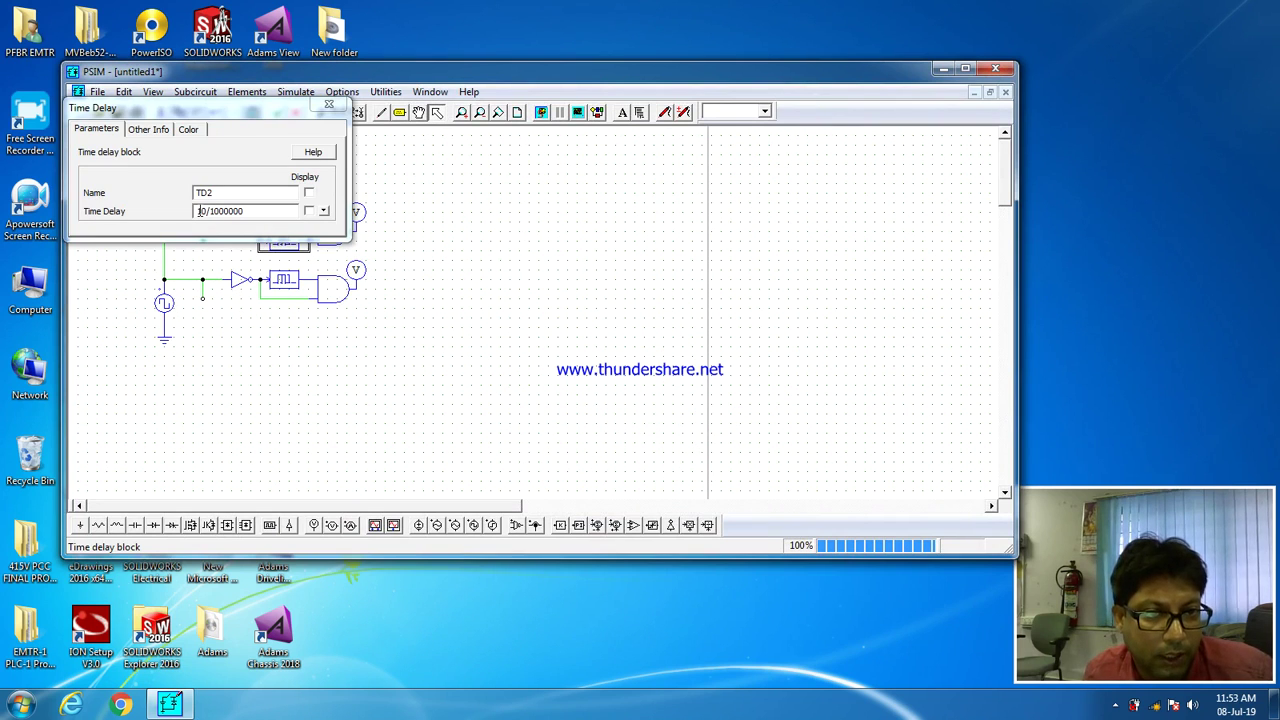
{"action": "double_click", "coordinate": [200, 211]}
{"action": "type", "text": "2"}
{"action": "left_click", "coordinate": [328, 104]}
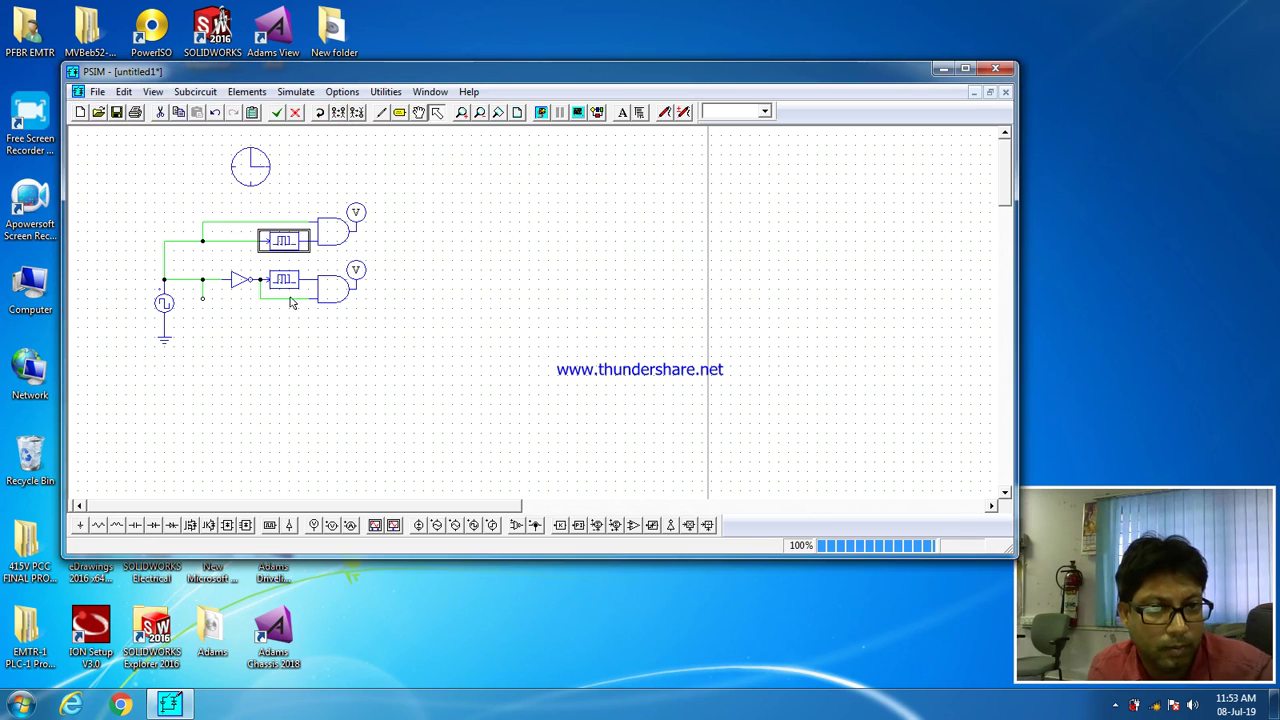
Step: Set the lower TD1 delay to 20/1000000 seconds and rerun the simulation
{"action": "double_click", "coordinate": [283, 279]}
{"action": "double_click", "coordinate": [200, 211]}
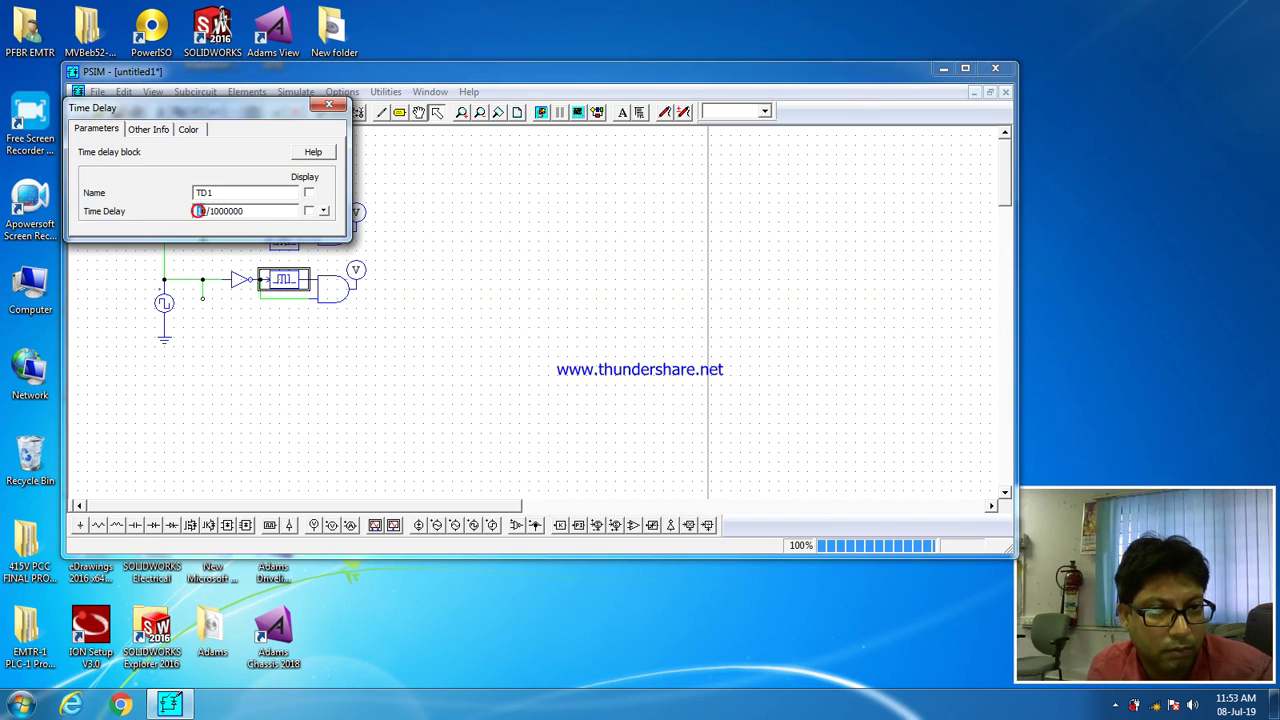
{"action": "left_click", "coordinate": [328, 104]}
{"action": "left_click", "coordinate": [539, 112]}
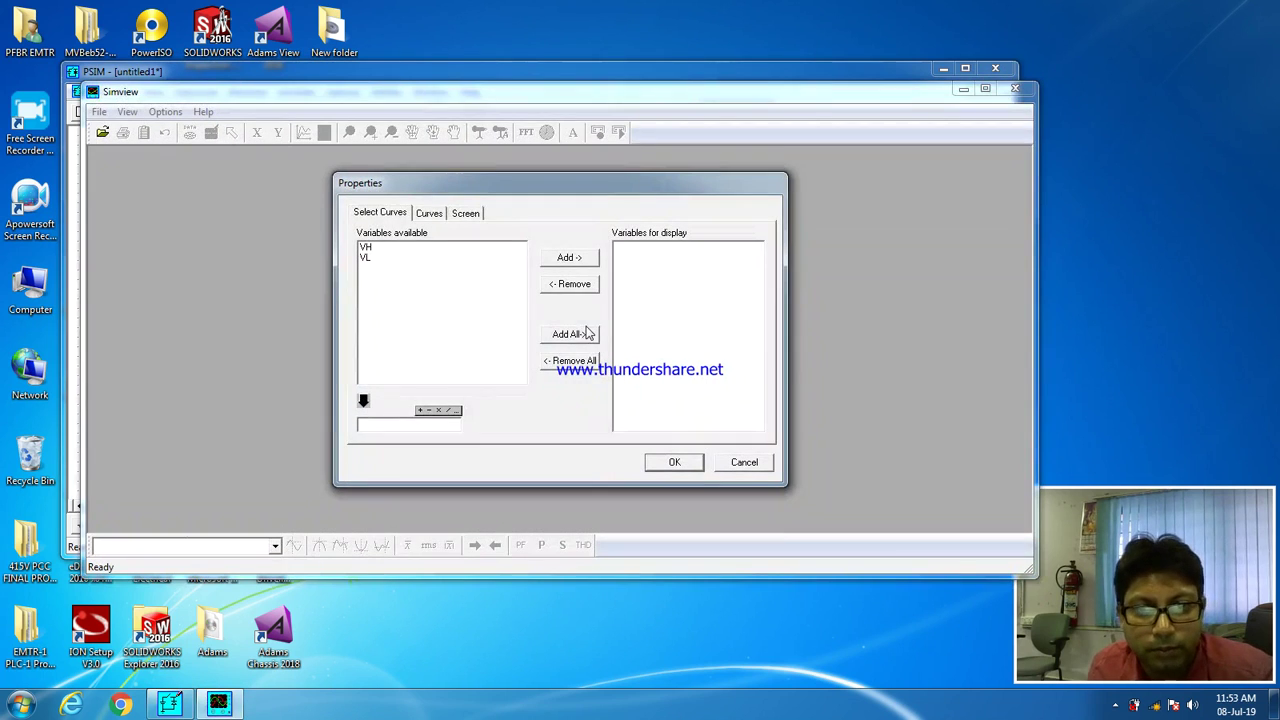
Step: Plot VH and VL with the 20/1000000 s TD1 delay, maximize the plot, then close Simview
{"action": "left_click", "coordinate": [584, 334]}
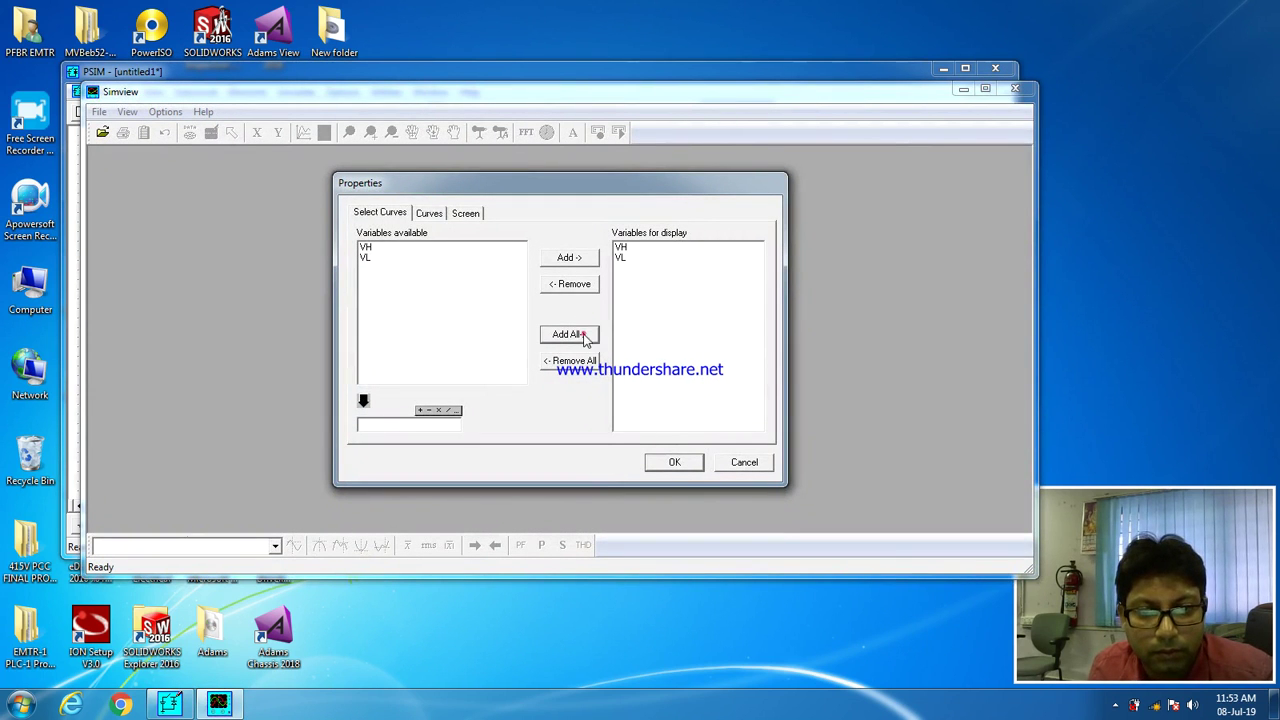
{"action": "left_click", "coordinate": [667, 460]}
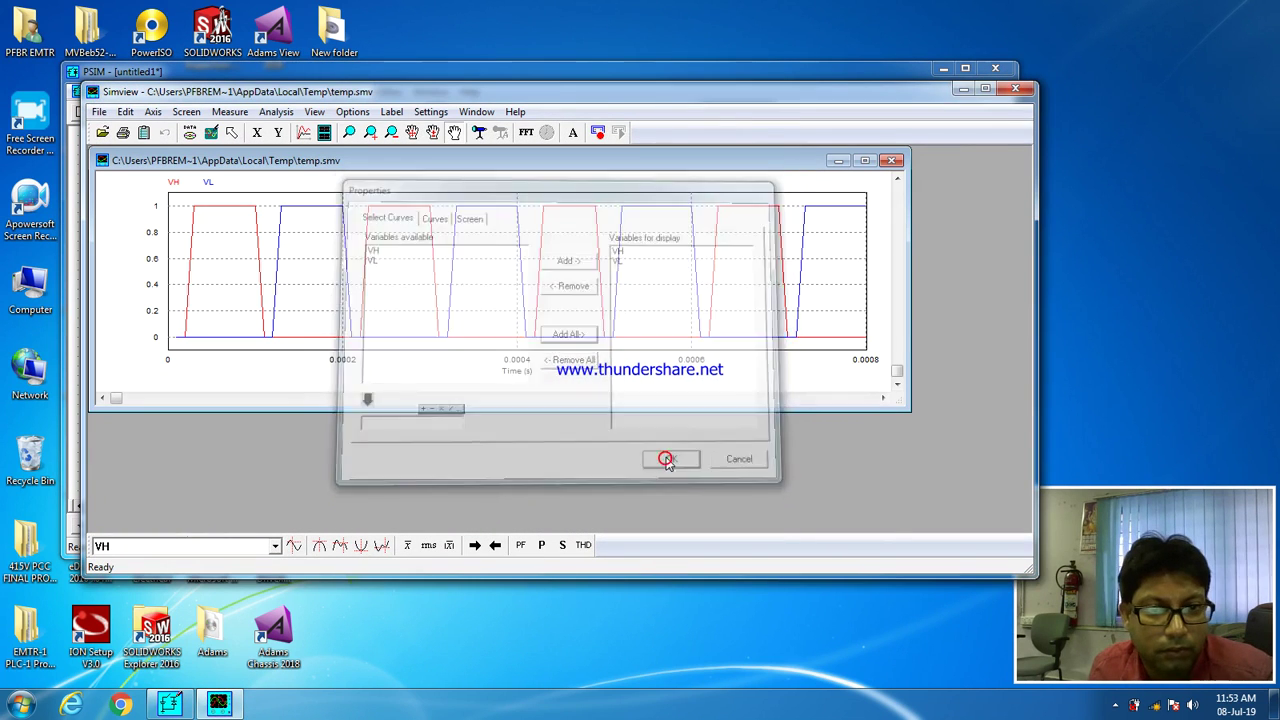
{"action": "left_click", "coordinate": [865, 160]}
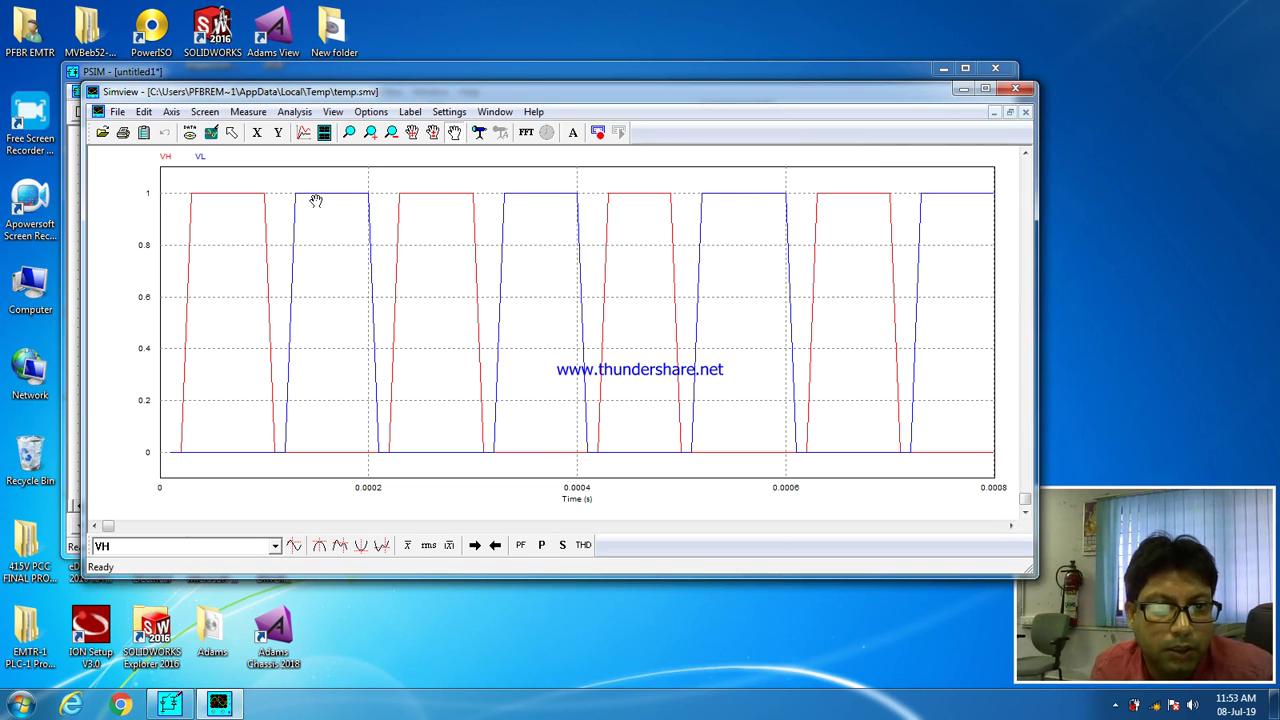
{"action": "left_click", "coordinate": [1015, 88]}
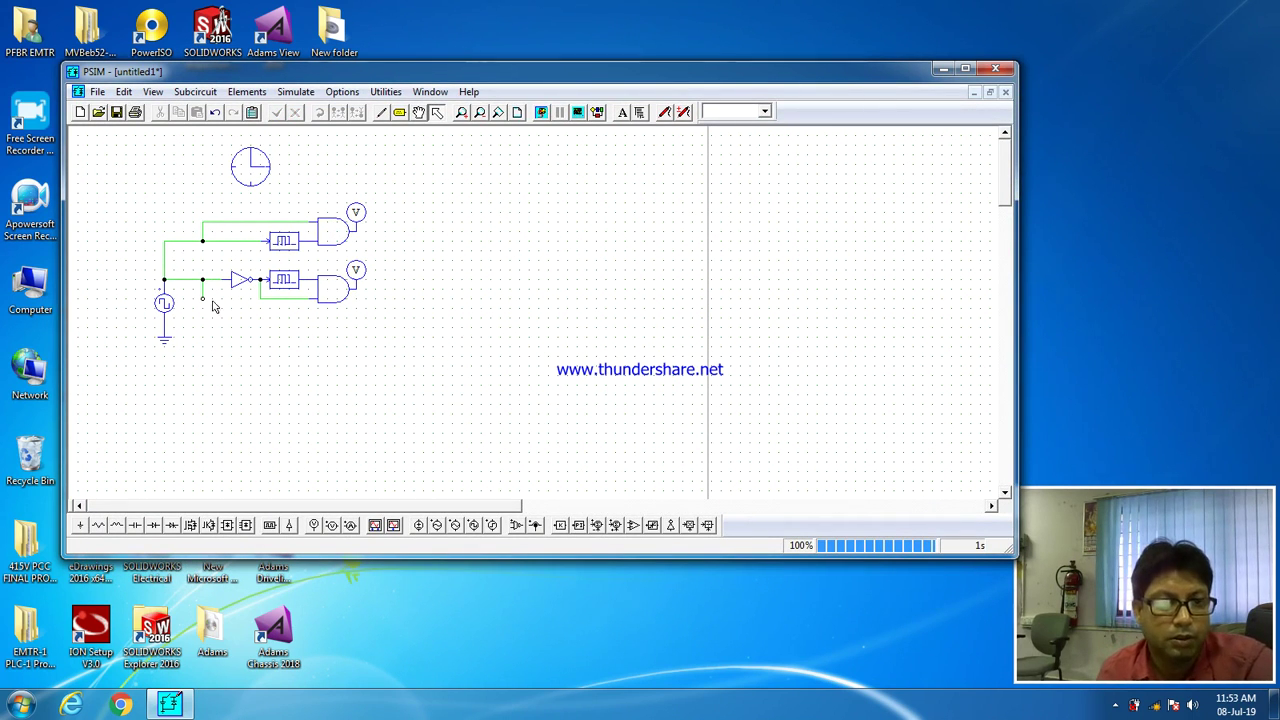
{"action": "left_click", "coordinate": [286, 248]}
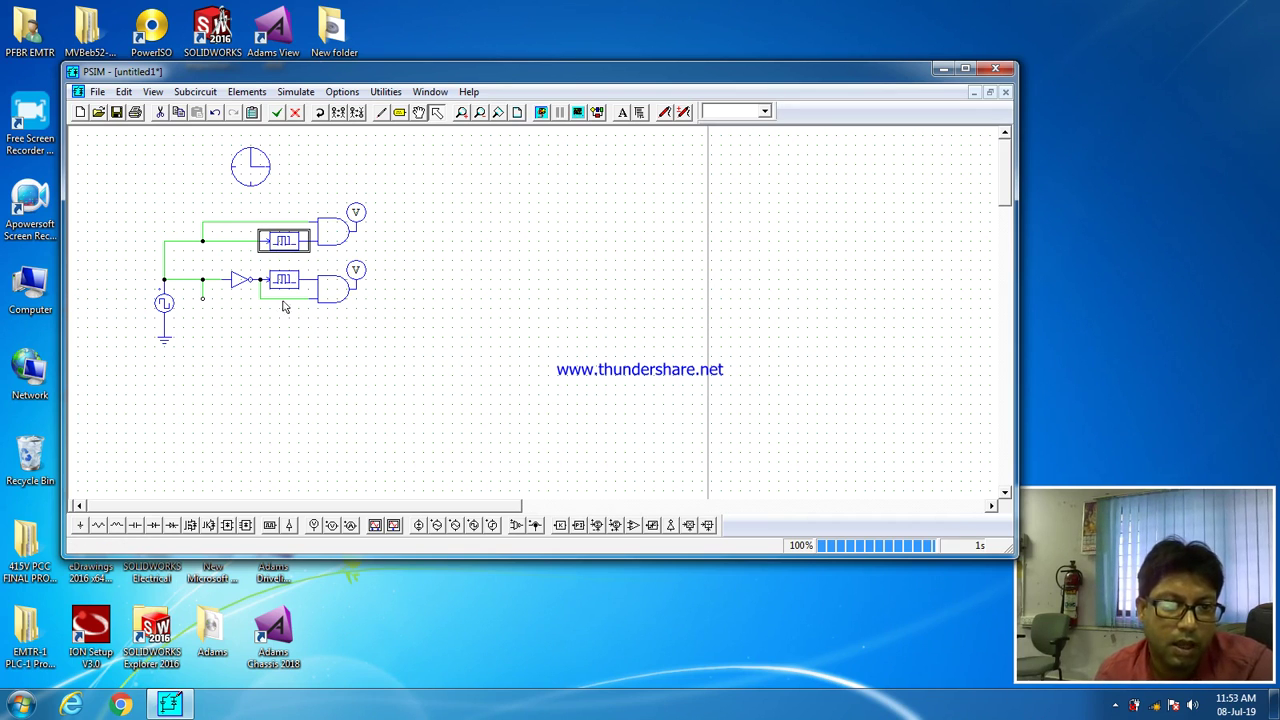
{"action": "left_click", "coordinate": [237, 282]}
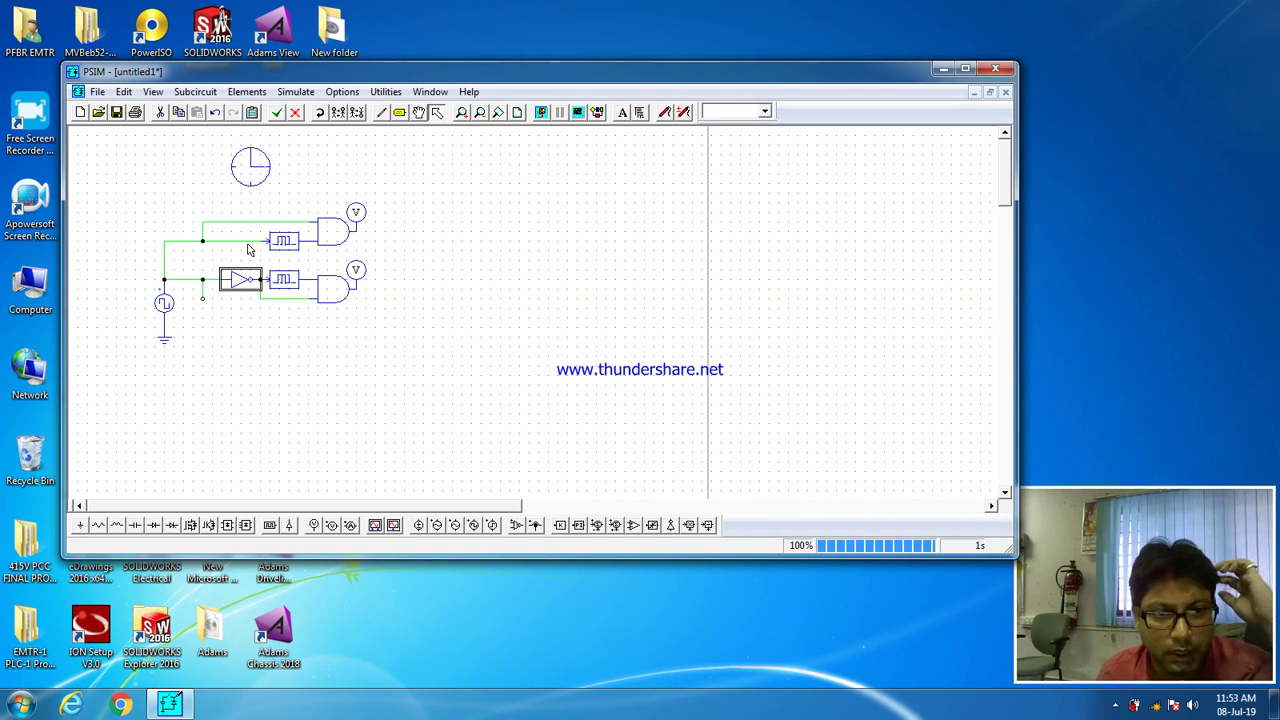
{"action": "left_click", "coordinate": [328, 288]}
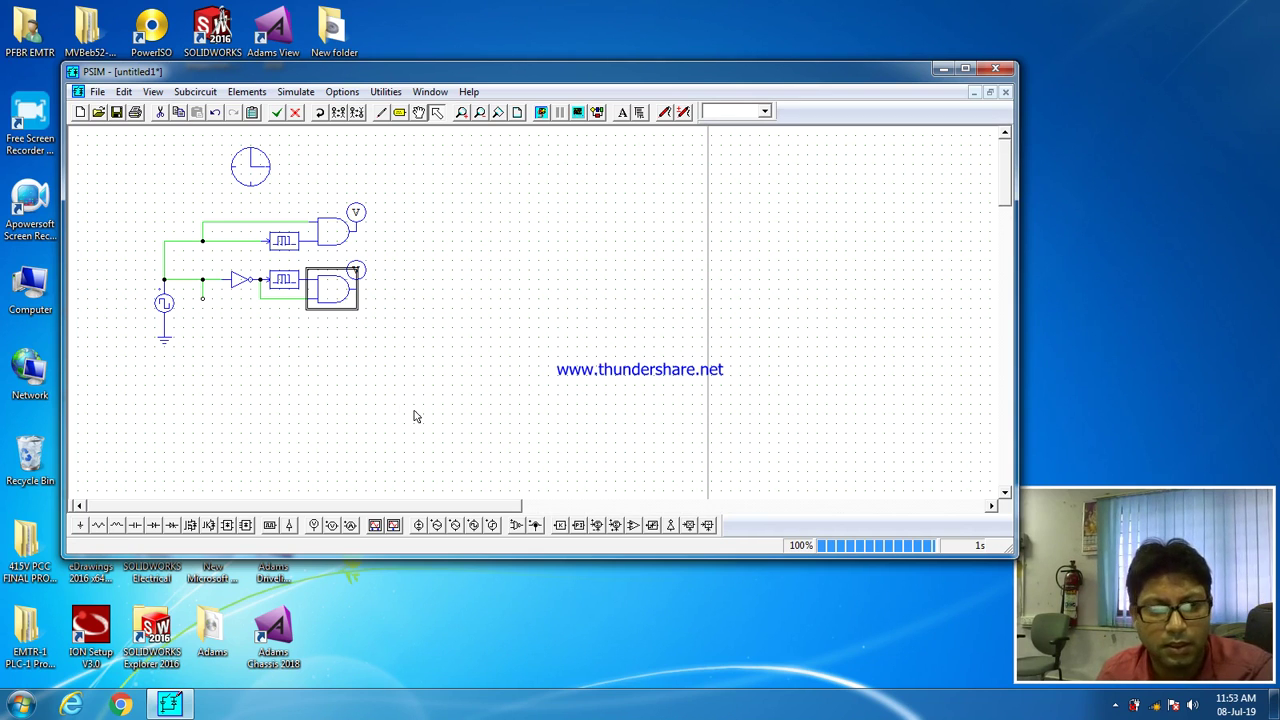
{"action": "left_click", "coordinate": [416, 416]}
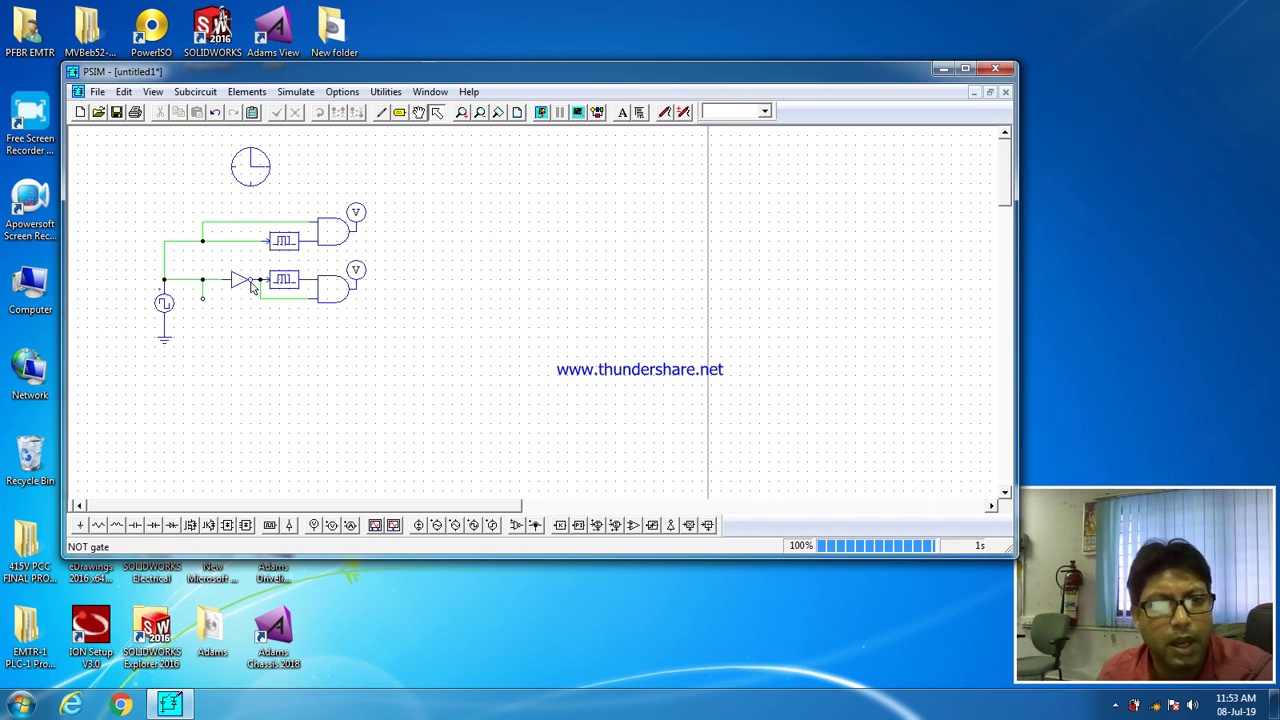
{"action": "left_click", "coordinate": [284, 245]}
{"action": "left_click", "coordinate": [283, 284]}
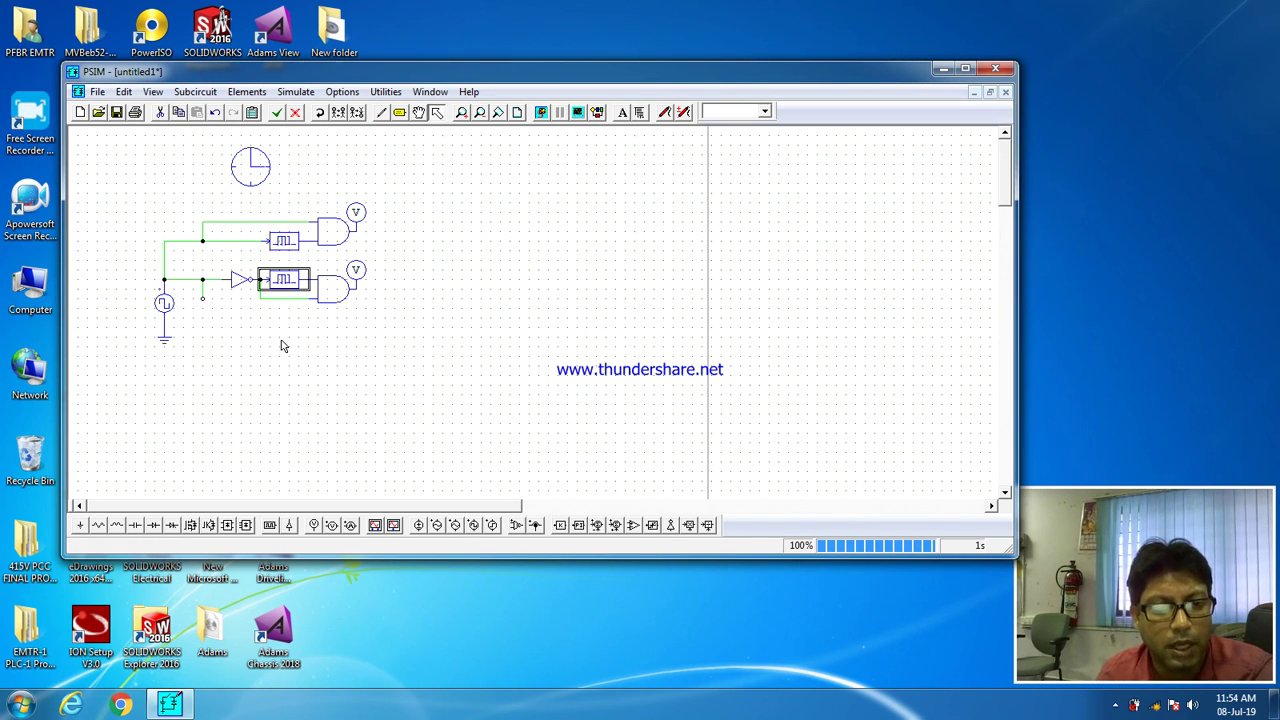
{"action": "left_click", "coordinate": [246, 284]}
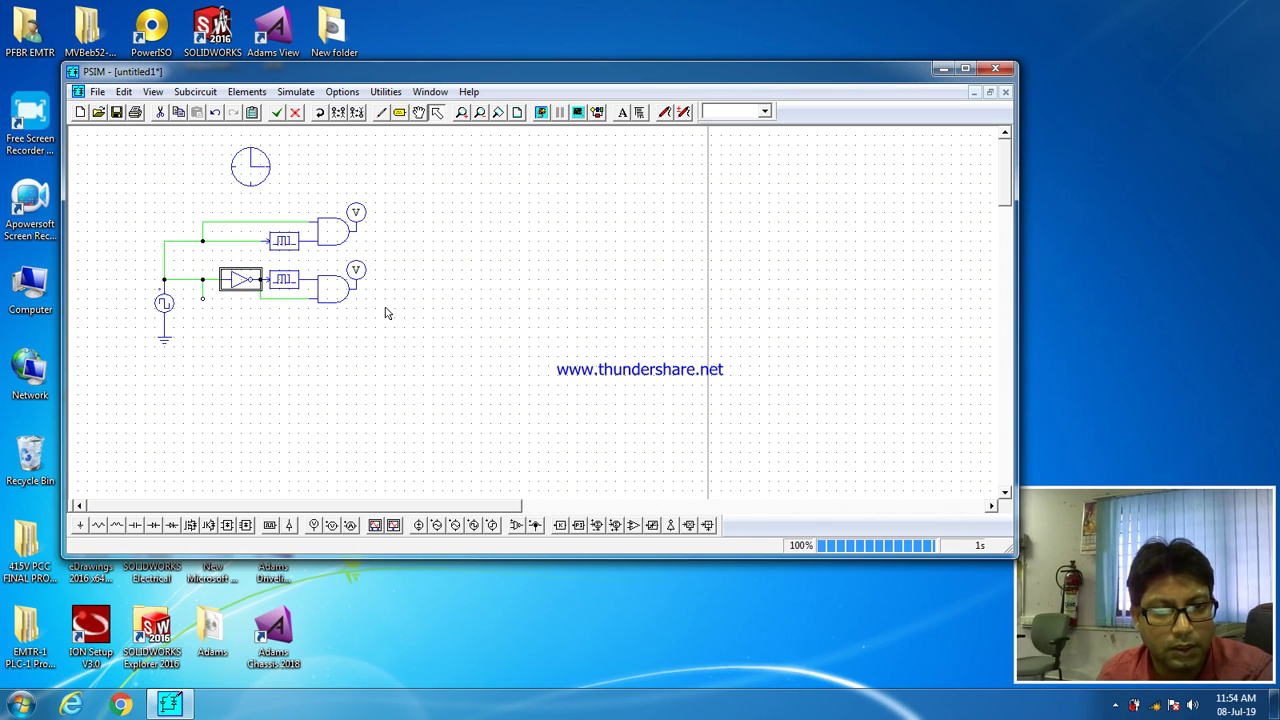